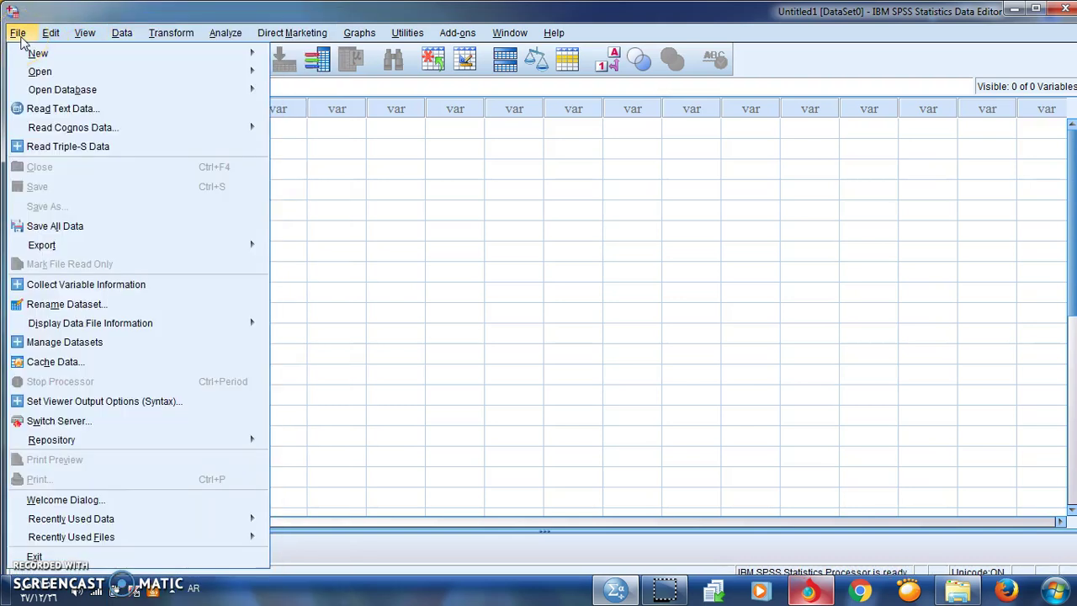
# - Start opening a data file and browse to the IBM\SPSS\Statistics\23 program folder on drive C
pyautogui.moveTo(241, 73)
pyautogui.click(299, 95)
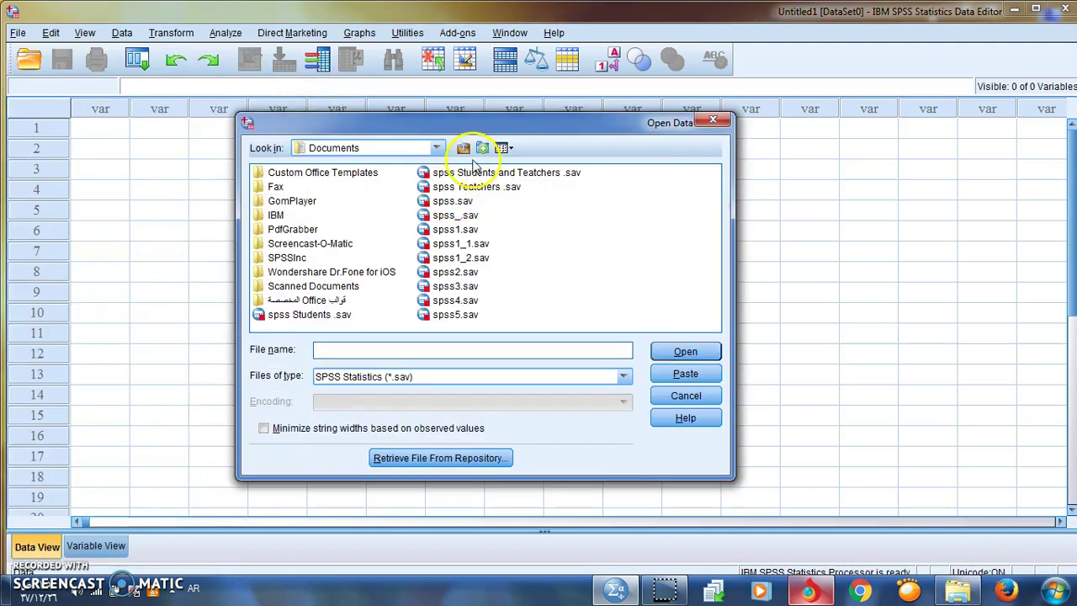
pyautogui.click(435, 148)
pyautogui.scroll(2, 438, 199)
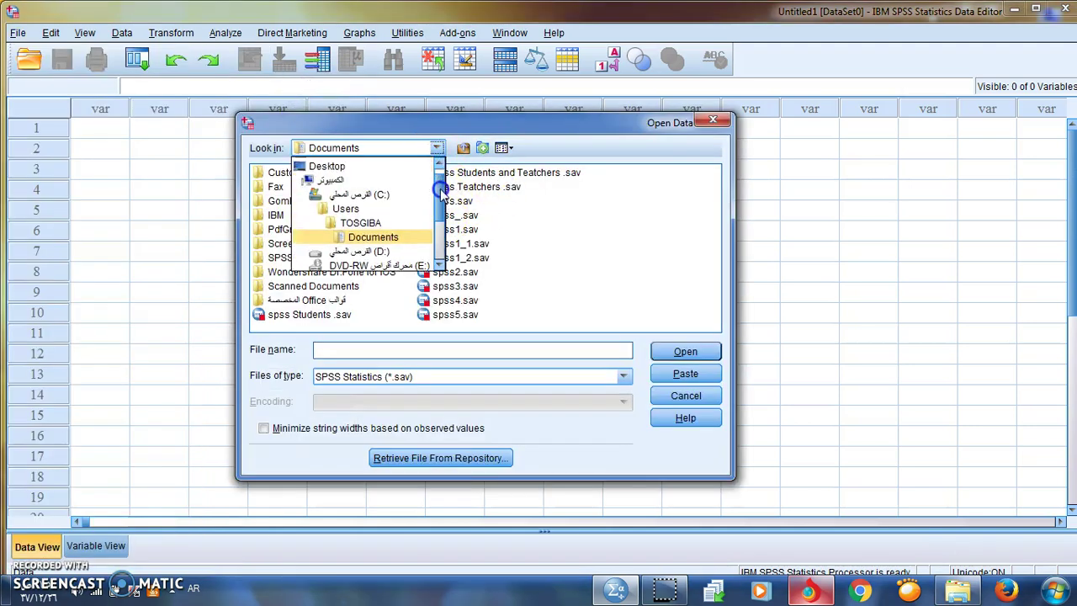
pyautogui.click(396, 196)
pyautogui.doubleClick(327, 201)
pyautogui.doubleClick(631, 177)
pyautogui.doubleClick(279, 173)
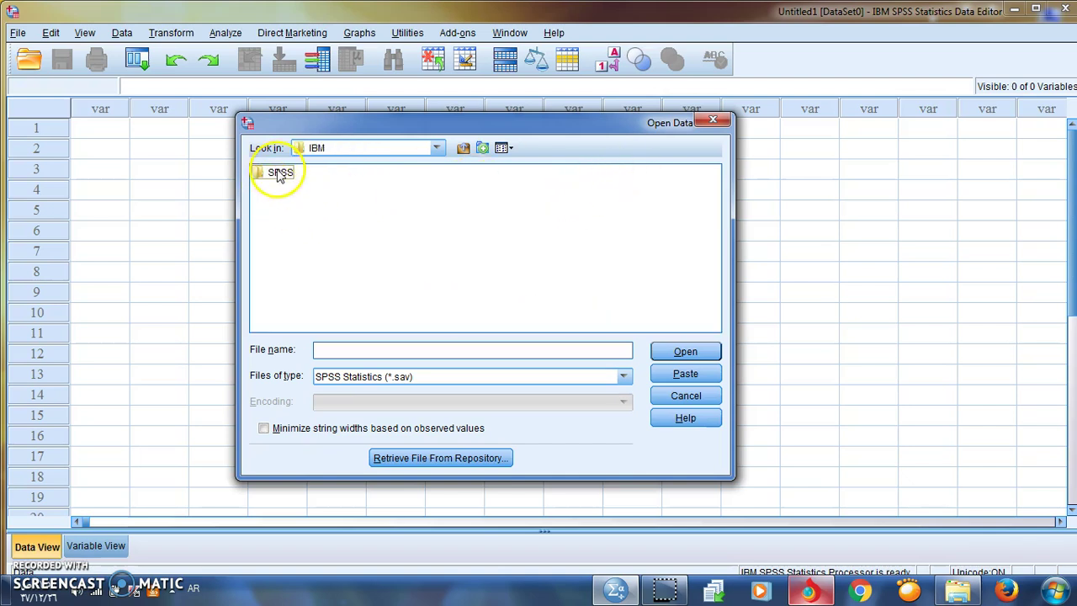
pyautogui.doubleClick(287, 173)
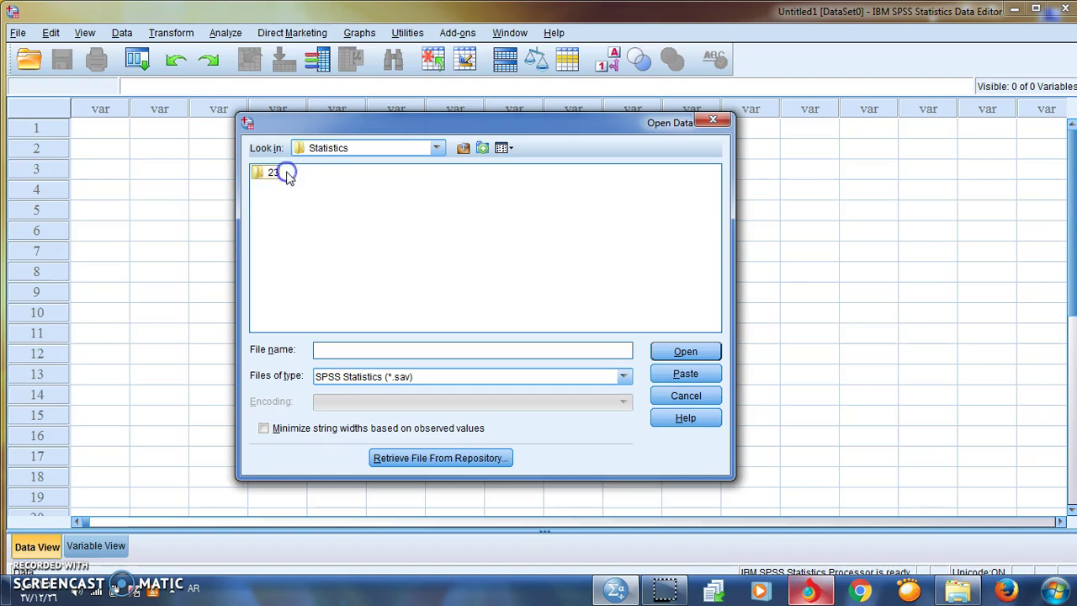
pyautogui.doubleClick(274, 174)
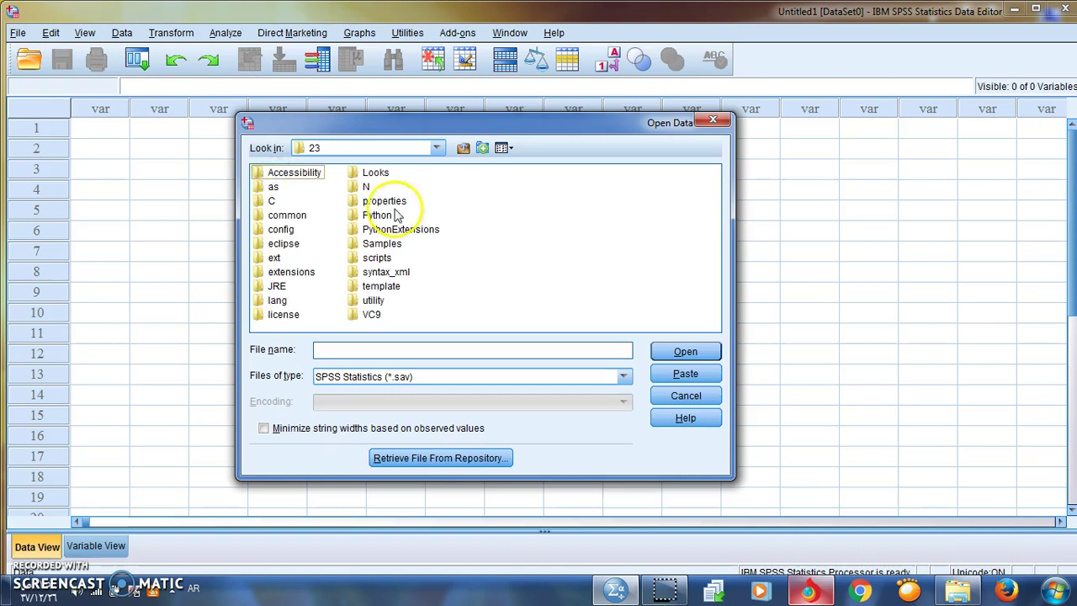
# - Open the sample dataset advert.sav from the Samples\English folder
pyautogui.click(383, 243)
pyautogui.doubleClick(382, 243)
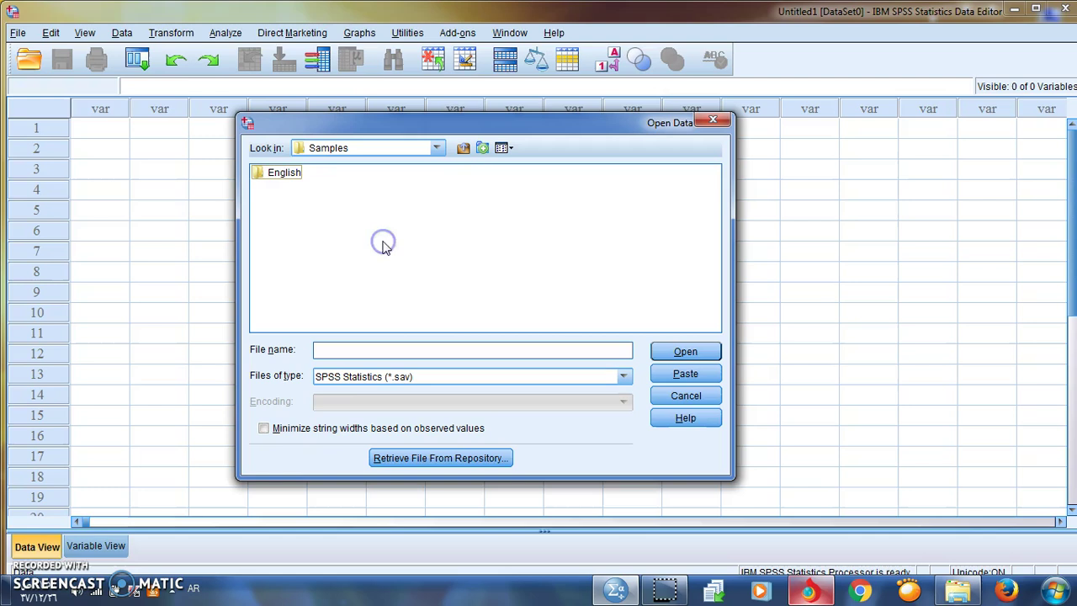
pyautogui.doubleClick(278, 175)
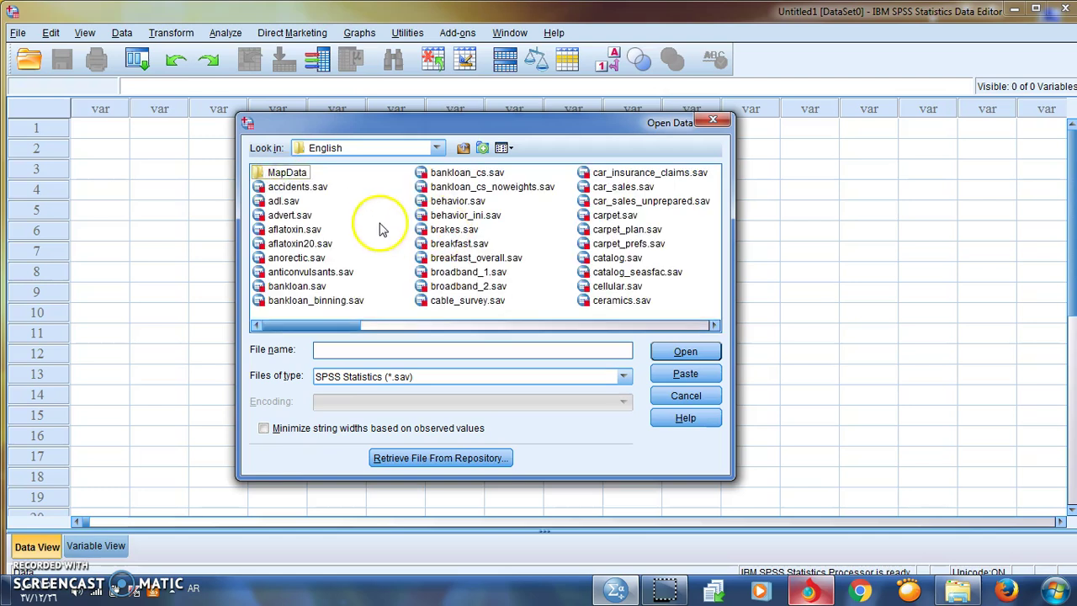
pyautogui.doubleClick(283, 216)
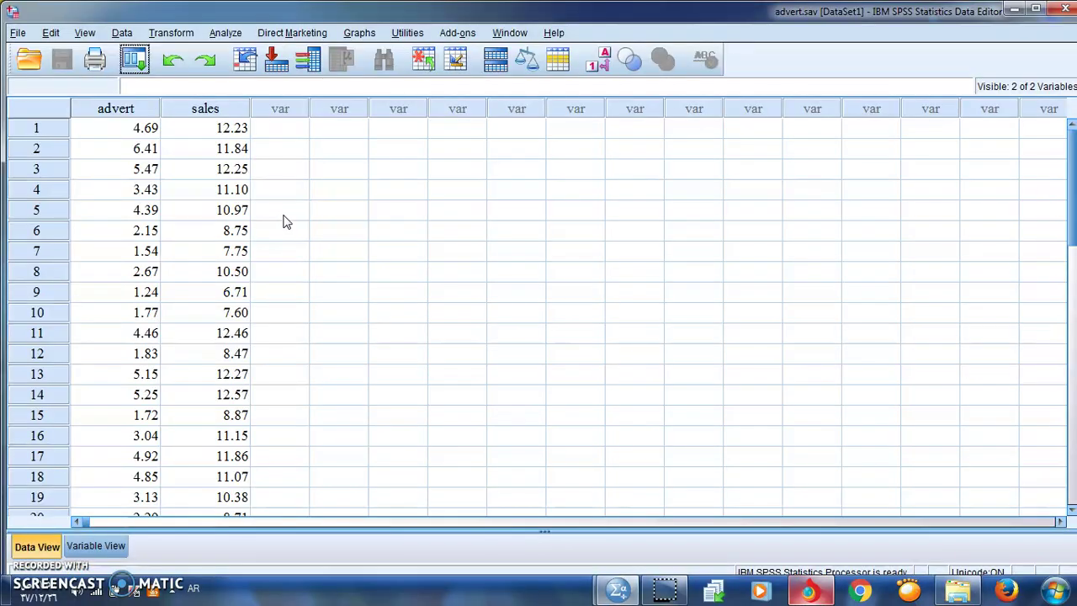
# - Review the variable definitions of the dataset and the data in the advert and sales columns
pyautogui.click(96, 547)
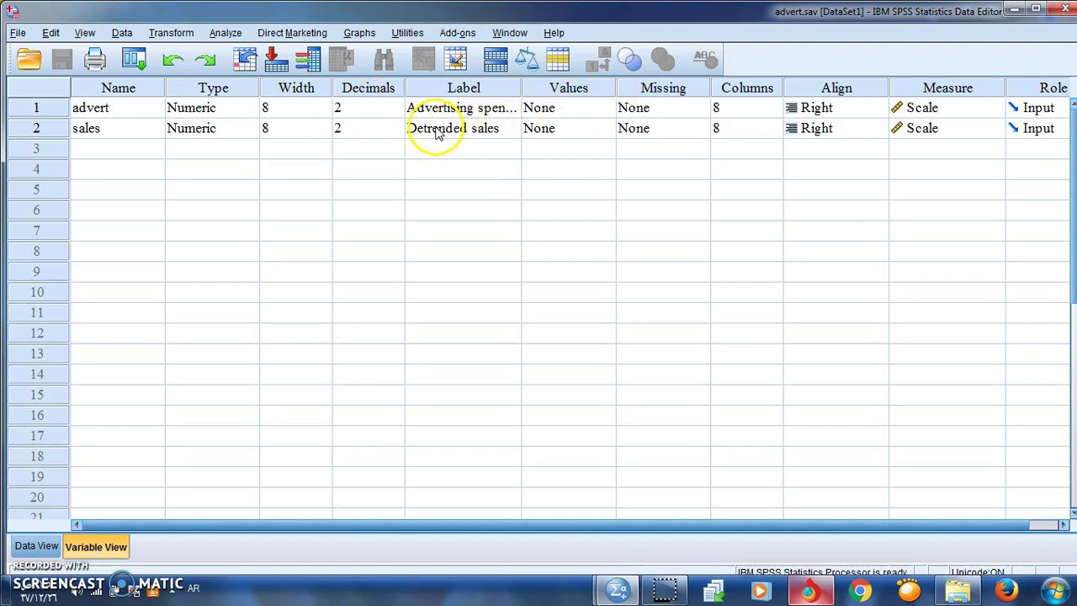
pyautogui.click(104, 546)
pyautogui.click(34, 546)
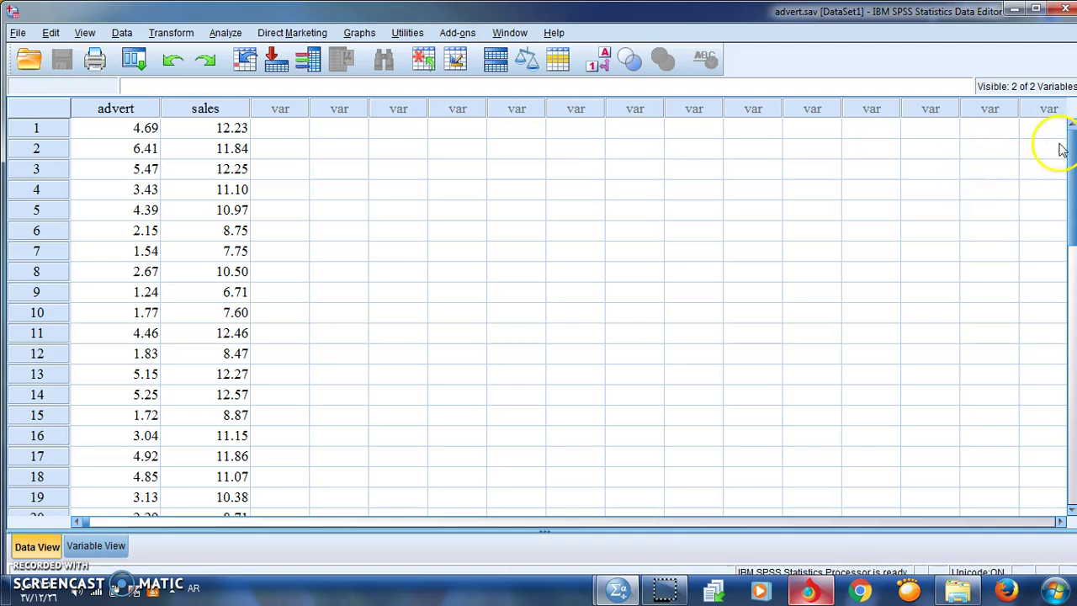
pyautogui.moveTo(1069, 151)
pyautogui.mouseDown()
pyautogui.moveTo(1071, 202)
pyautogui.moveTo(1071, 144)
pyautogui.mouseUp()
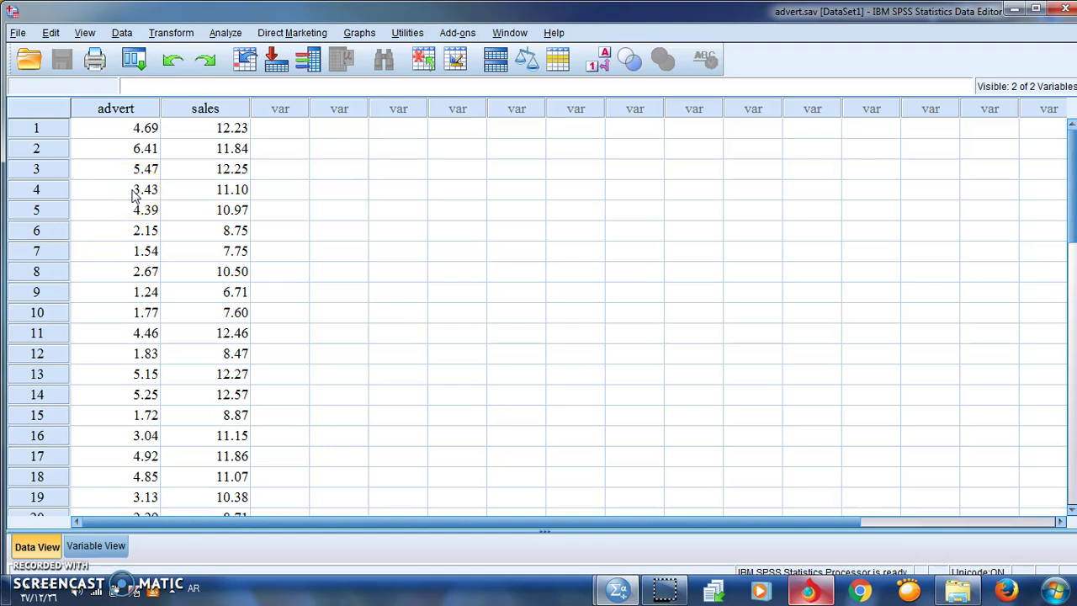
pyautogui.click(134, 110)
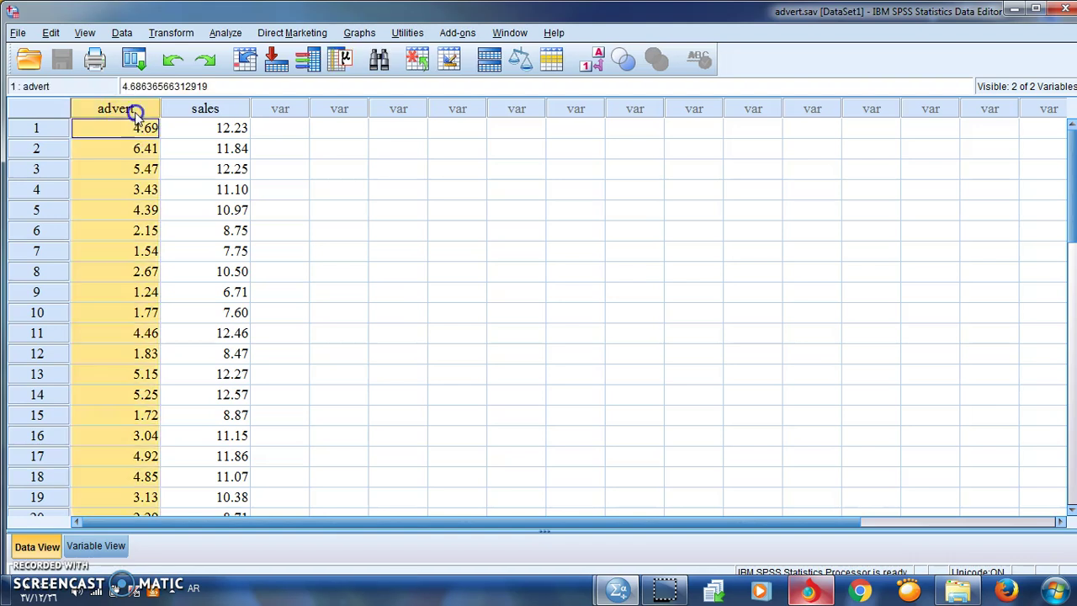
pyautogui.click(206, 111)
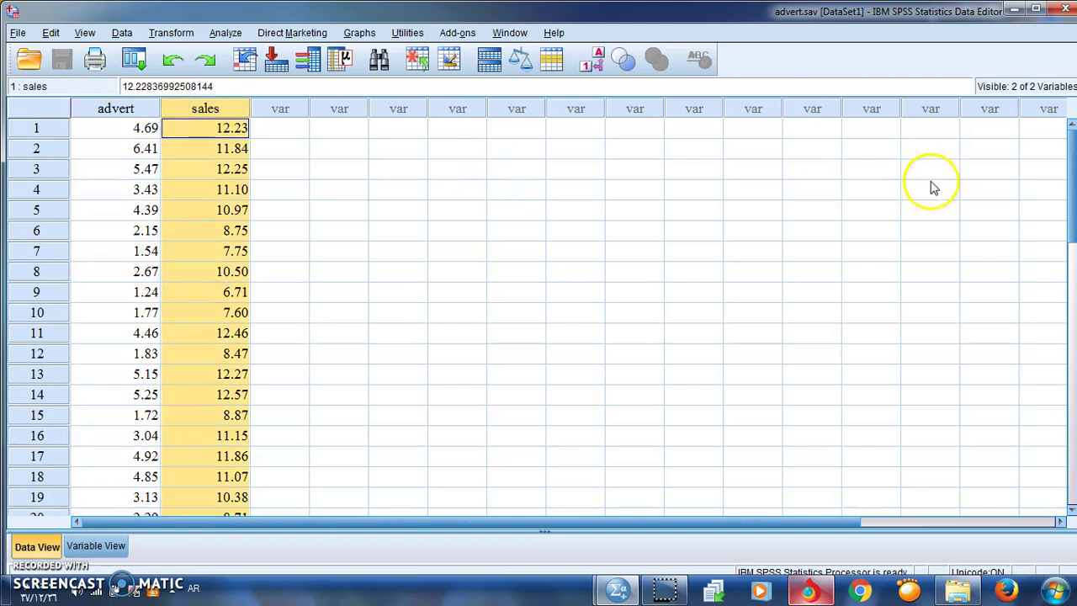
pyautogui.moveTo(1071, 172); pyautogui.dragTo(1073, 127)
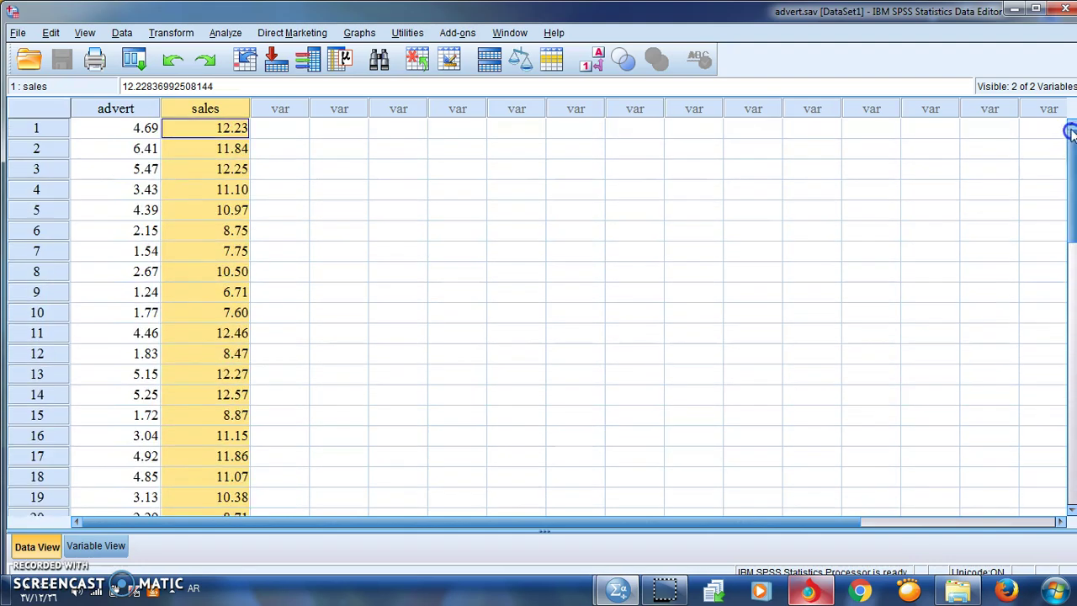
# - Start Select Cases with the option to select if a condition is satisfied, and open the condition editor
pyautogui.click(122, 33)
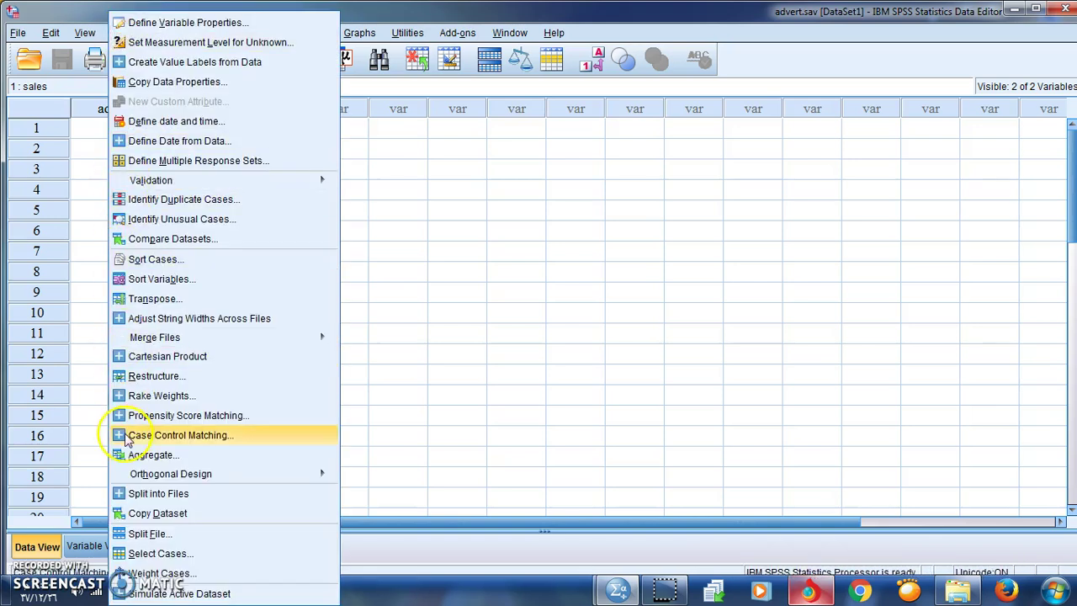
pyautogui.click(178, 554)
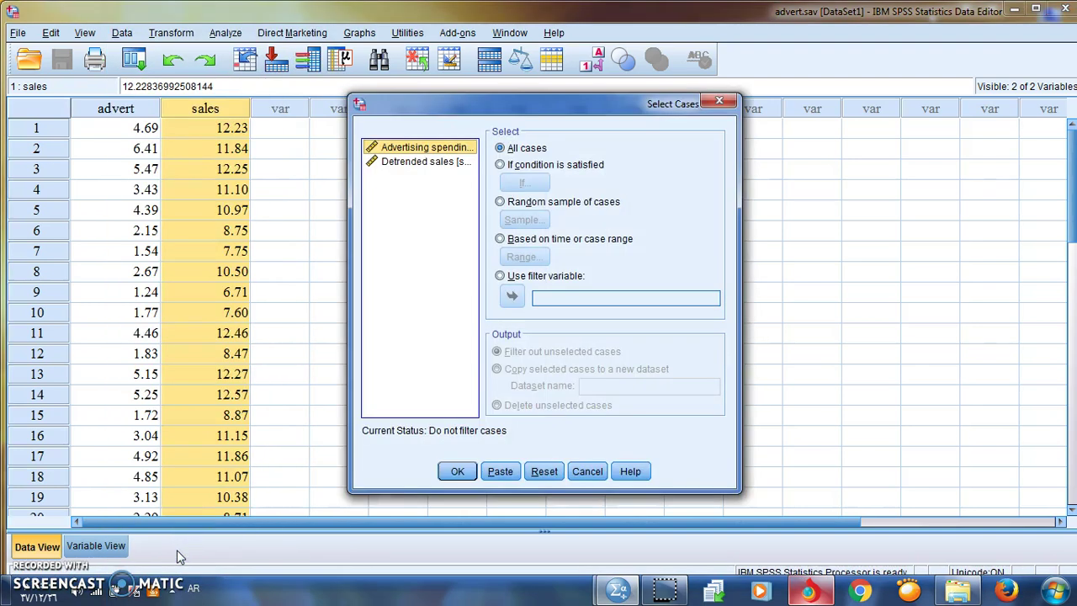
pyautogui.click(502, 166)
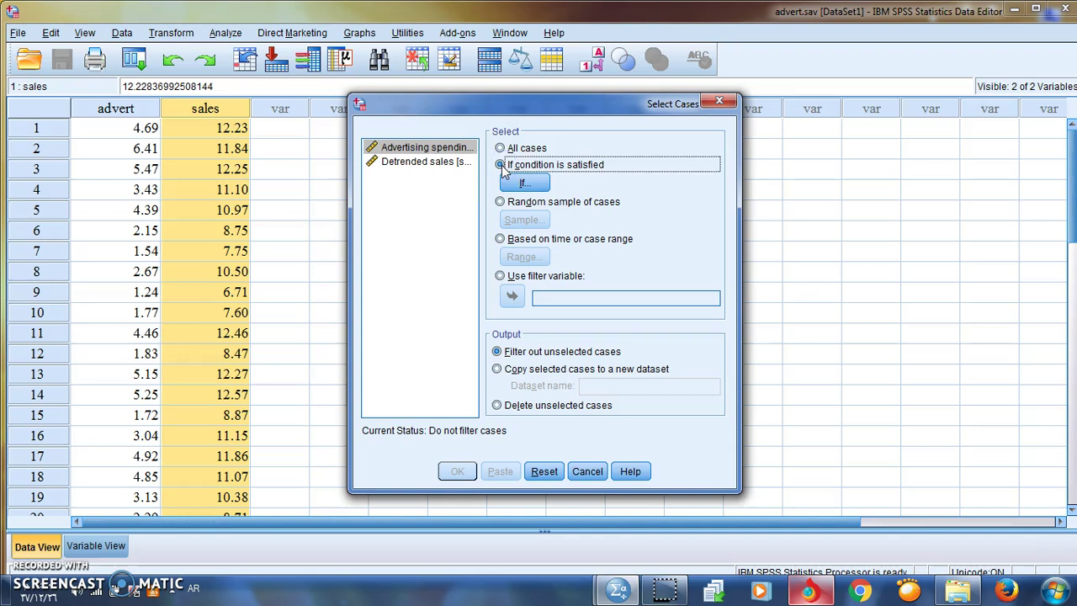
pyautogui.click(516, 182)
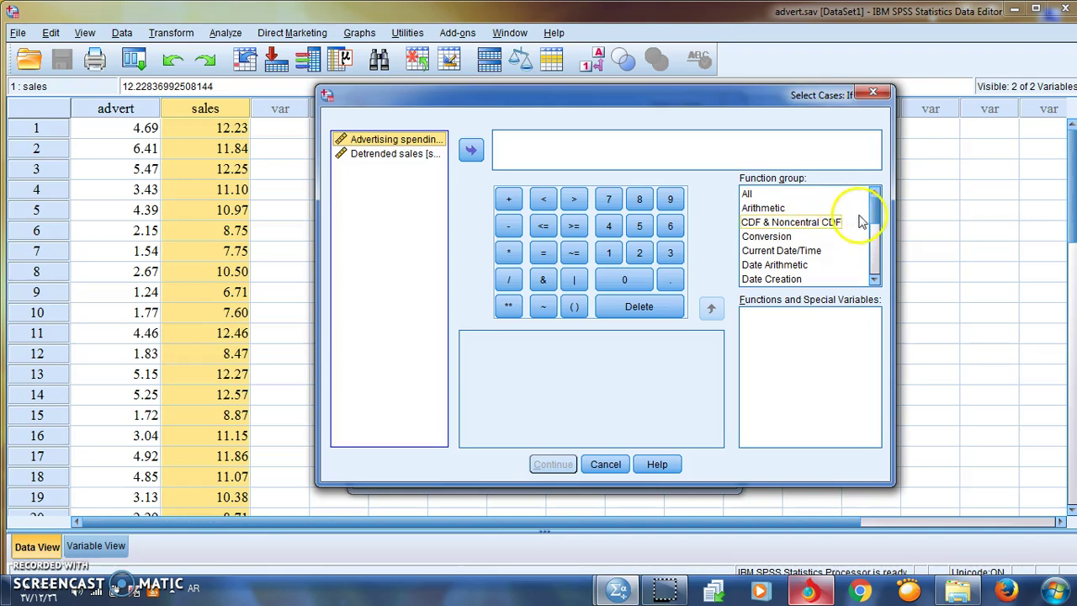
# - Define the selection condition MEAN(advert>4) using the statistical Mean function and the advertising spending variable
pyautogui.moveTo(872, 215)
pyautogui.mouseDown()
pyautogui.moveTo(875, 247)
pyautogui.moveTo(875, 203)
pyautogui.mouseUp()
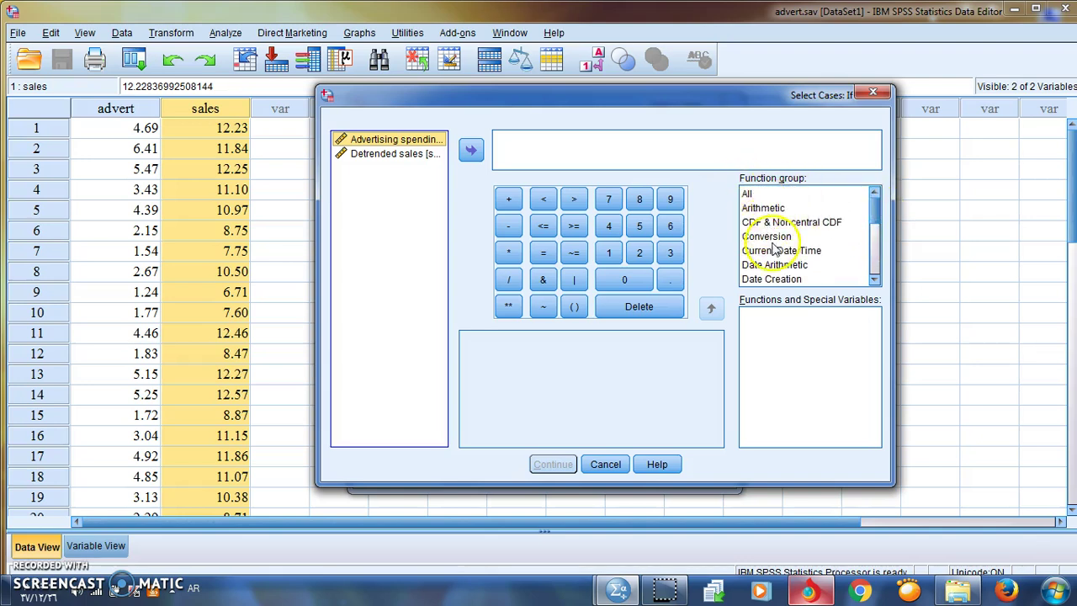
pyautogui.moveTo(875, 209); pyautogui.dragTo(878, 251)
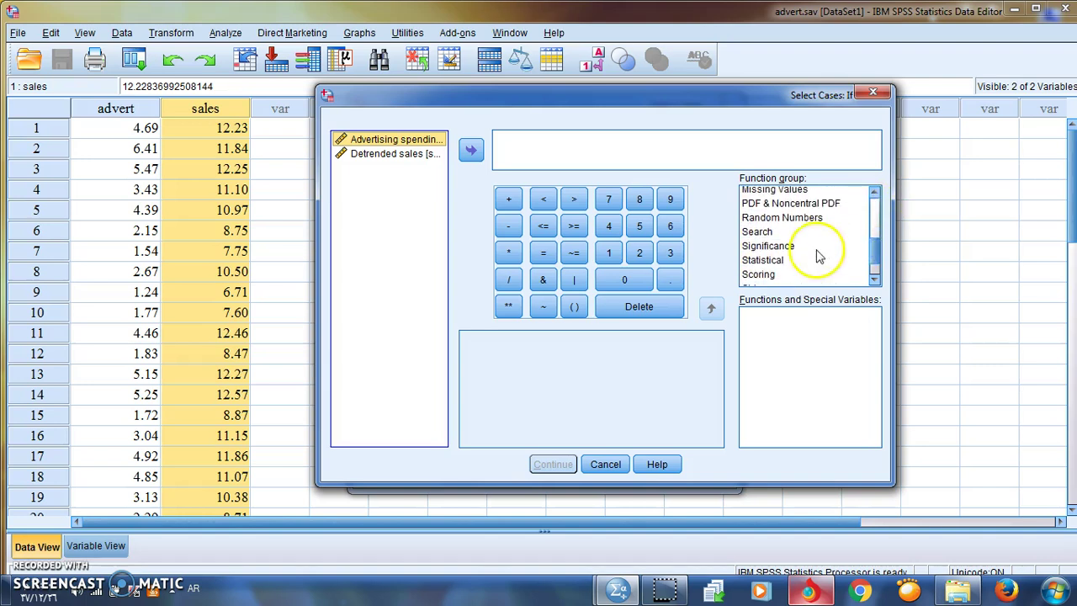
pyautogui.click(771, 261)
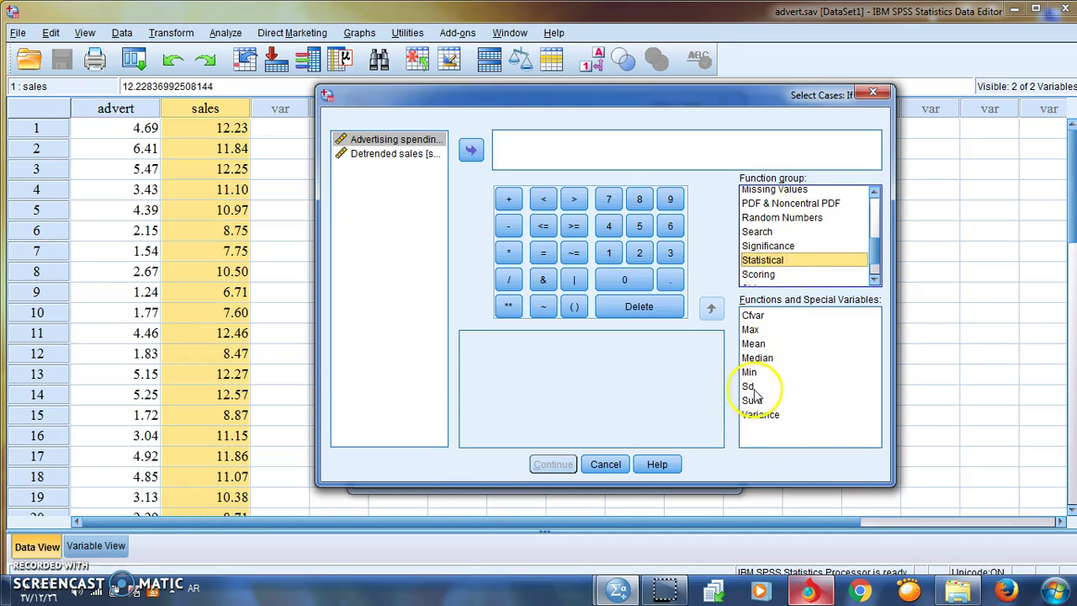
pyautogui.doubleClick(756, 345)
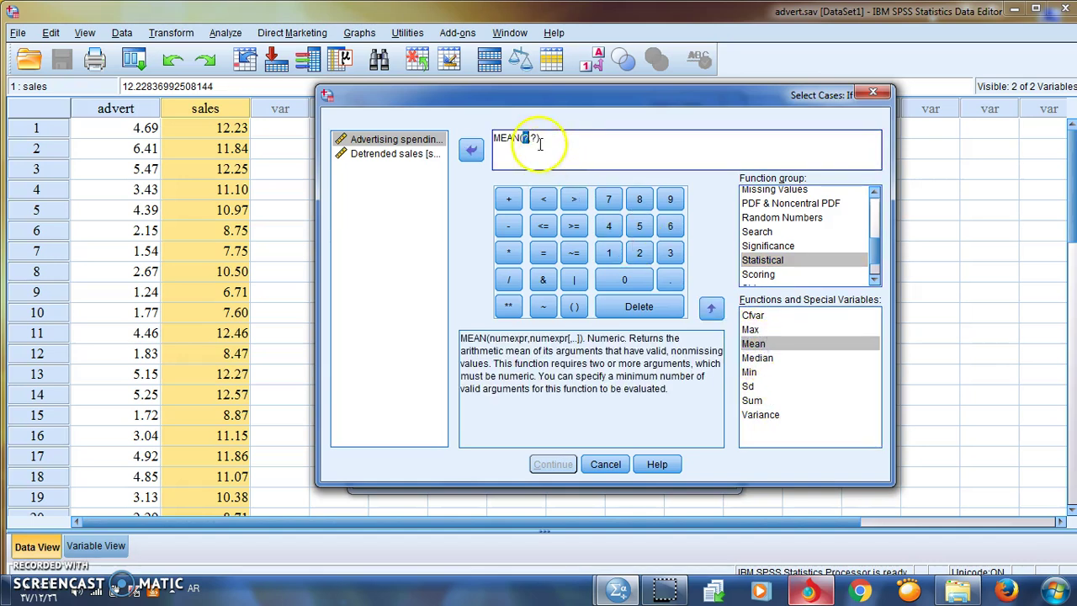
pyautogui.doubleClick(421, 139)
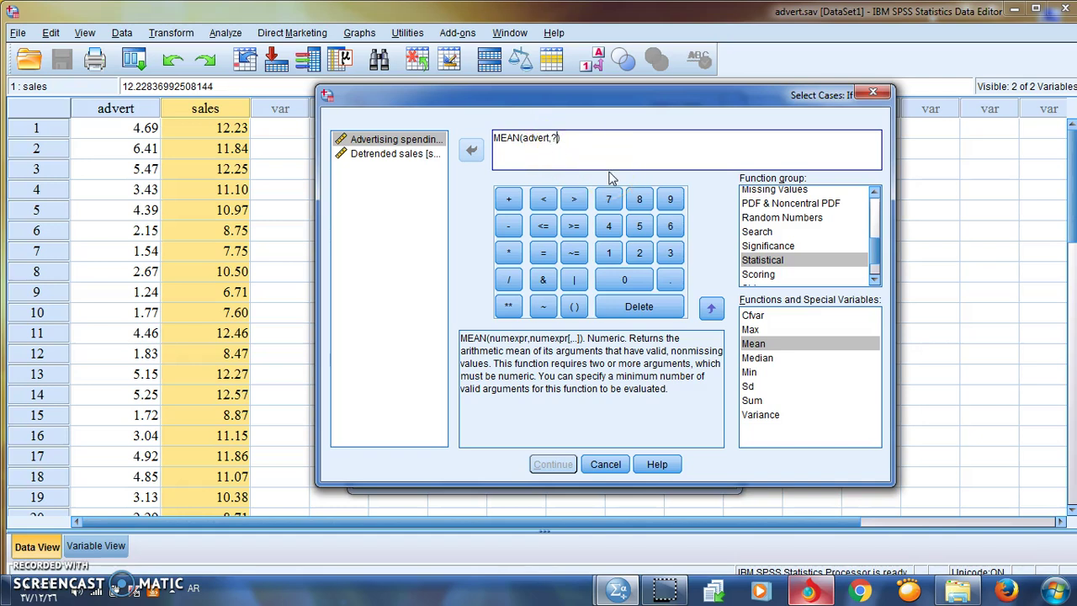
pyautogui.press('BackSpace')
pyautogui.press('BackSpace')
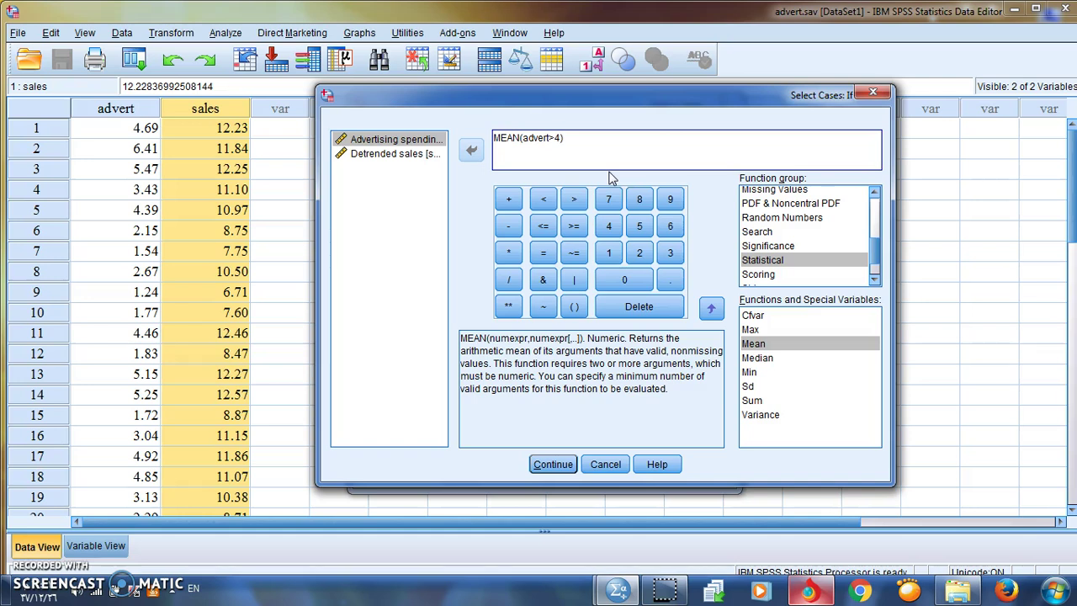
pyautogui.click(553, 464)
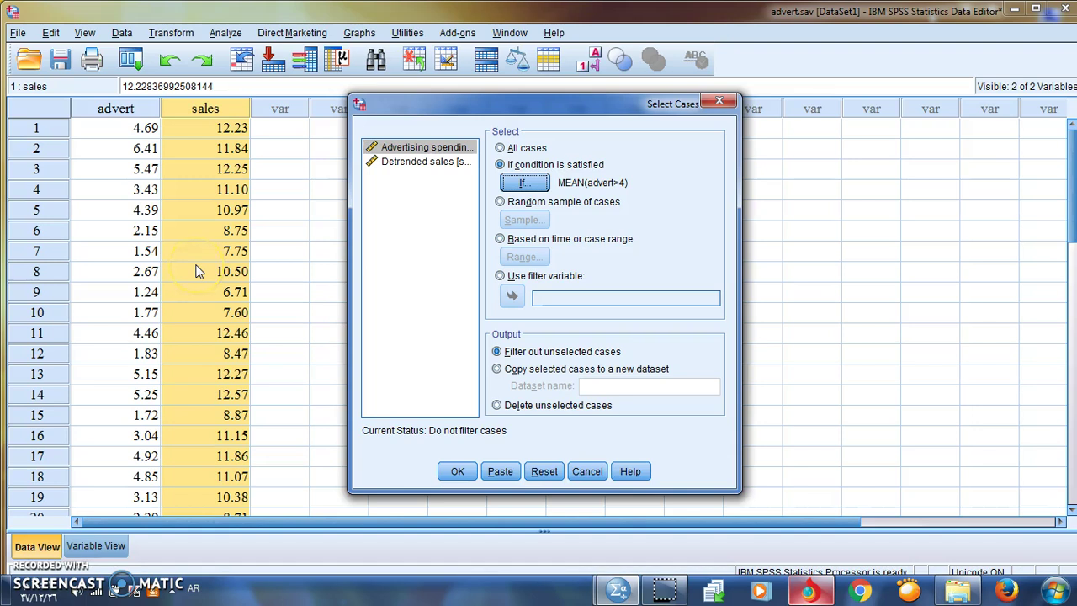
# - Run the case selection with unselected cases filtered out, and close the output viewer without saving it
pyautogui.click(497, 405)
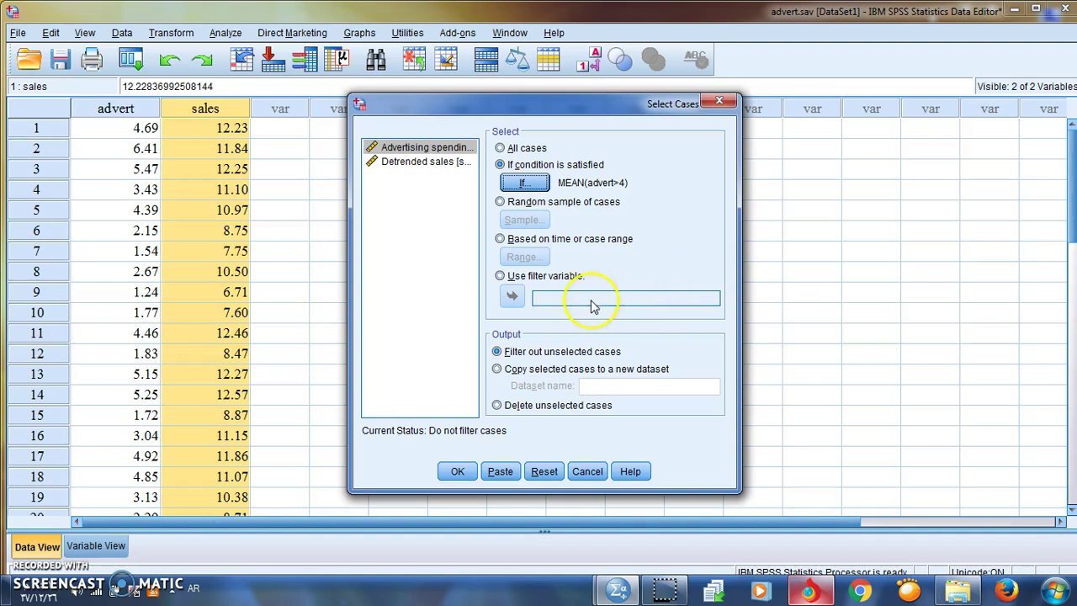
pyautogui.click(459, 470)
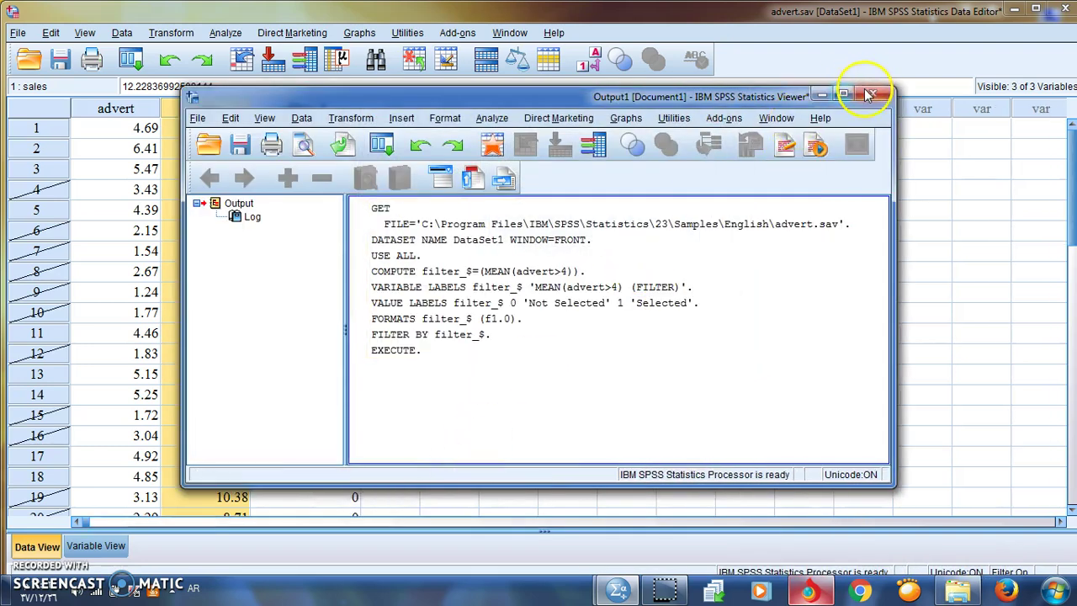
pyautogui.click(872, 93)
pyautogui.click(535, 315)
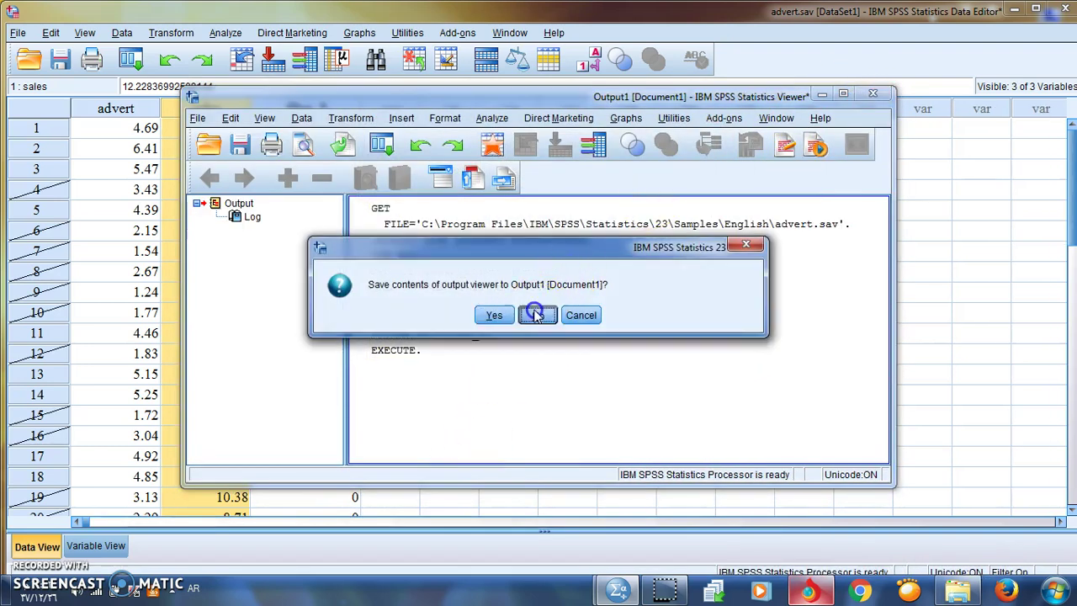
# - Compare the value labels and numeric codes of the filter_$ column, and examine the case rows 6 to 12
pyautogui.click(296, 187)
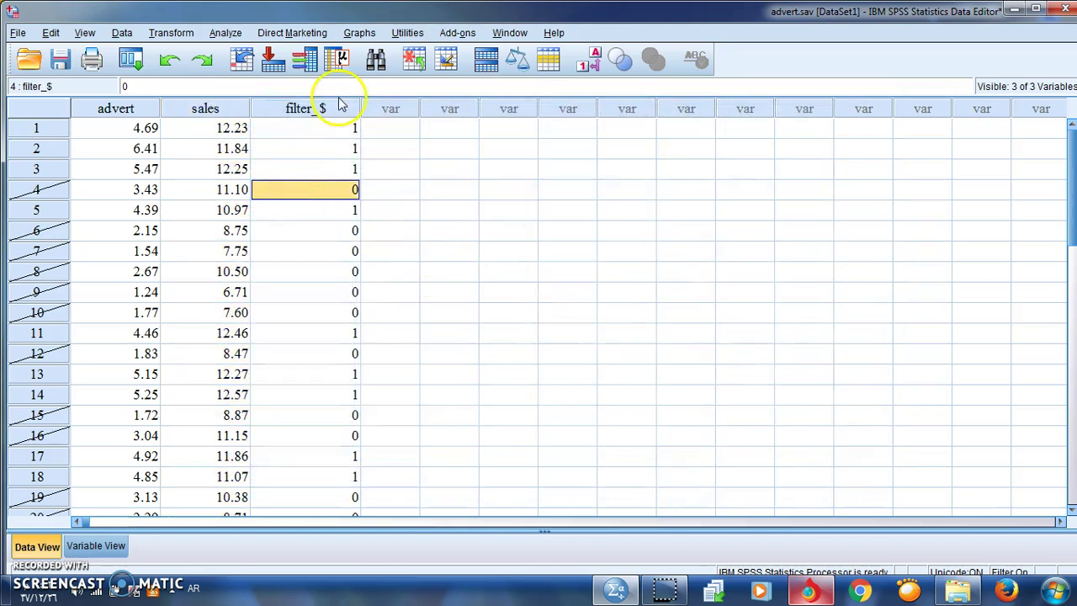
pyautogui.click(309, 108)
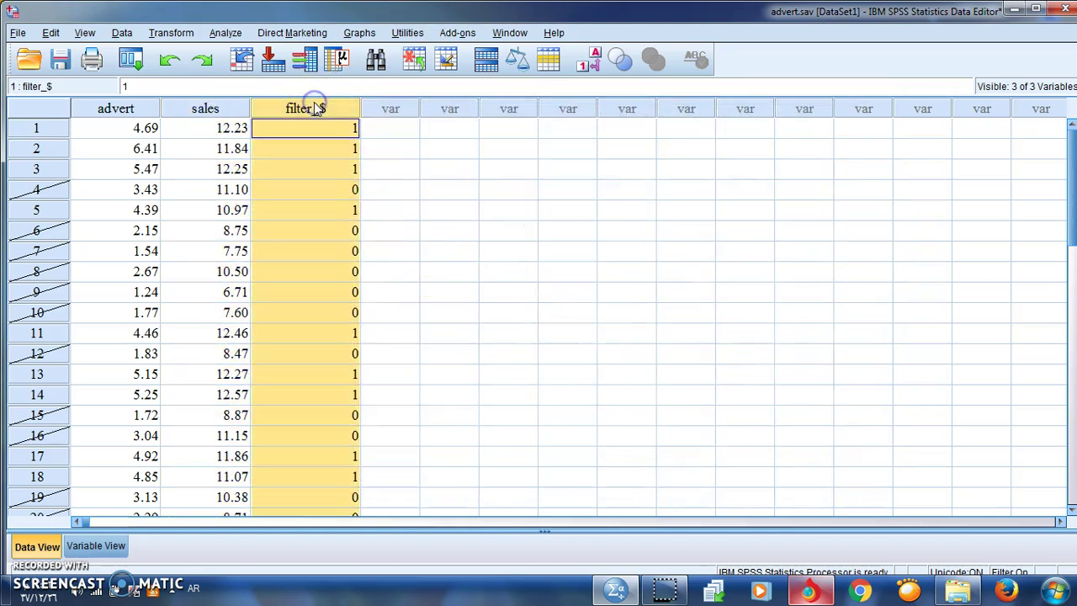
pyautogui.click(595, 64)
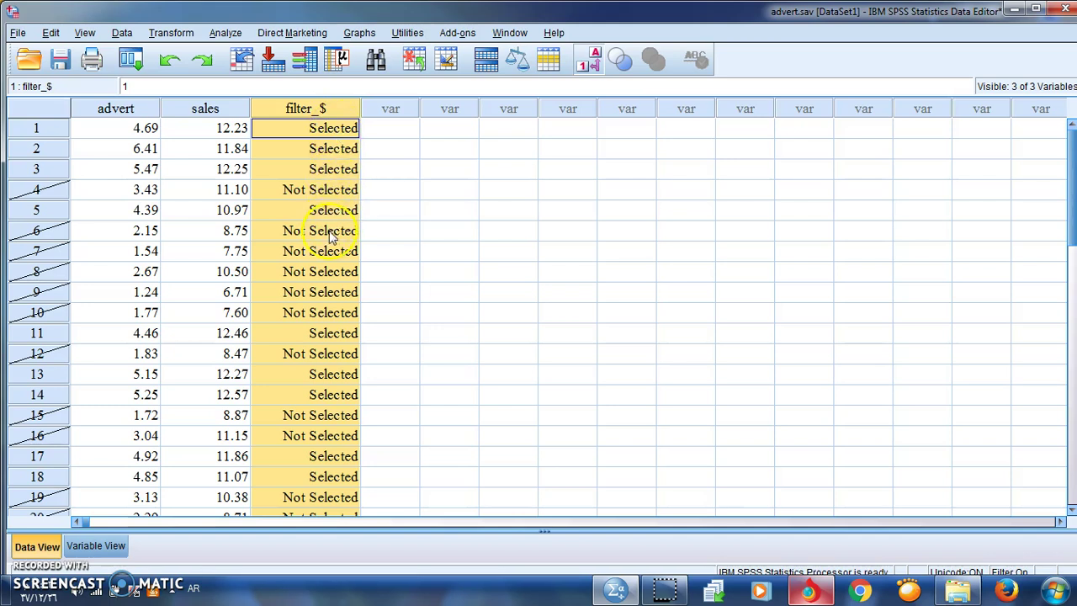
pyautogui.doubleClick(317, 135)
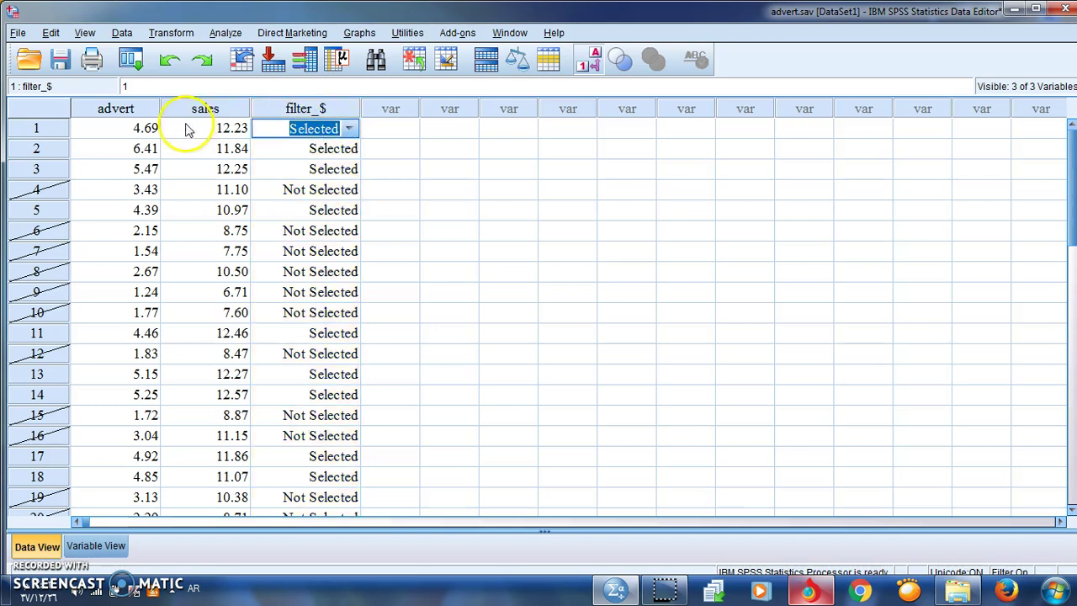
pyautogui.click(591, 59)
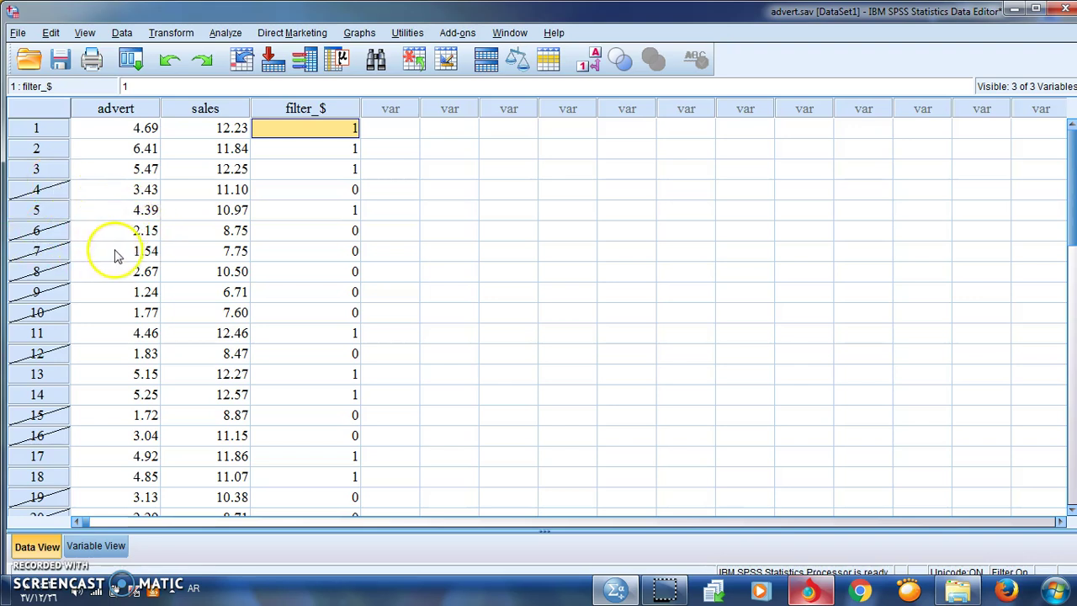
pyautogui.moveTo(34, 230); pyautogui.dragTo(43, 357)
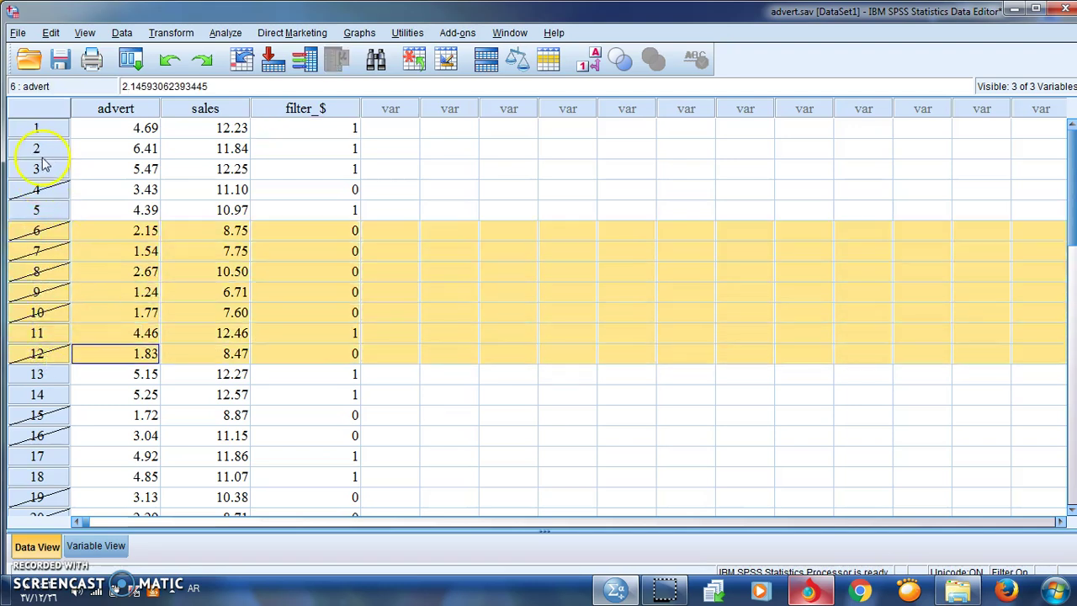
pyautogui.click(313, 128)
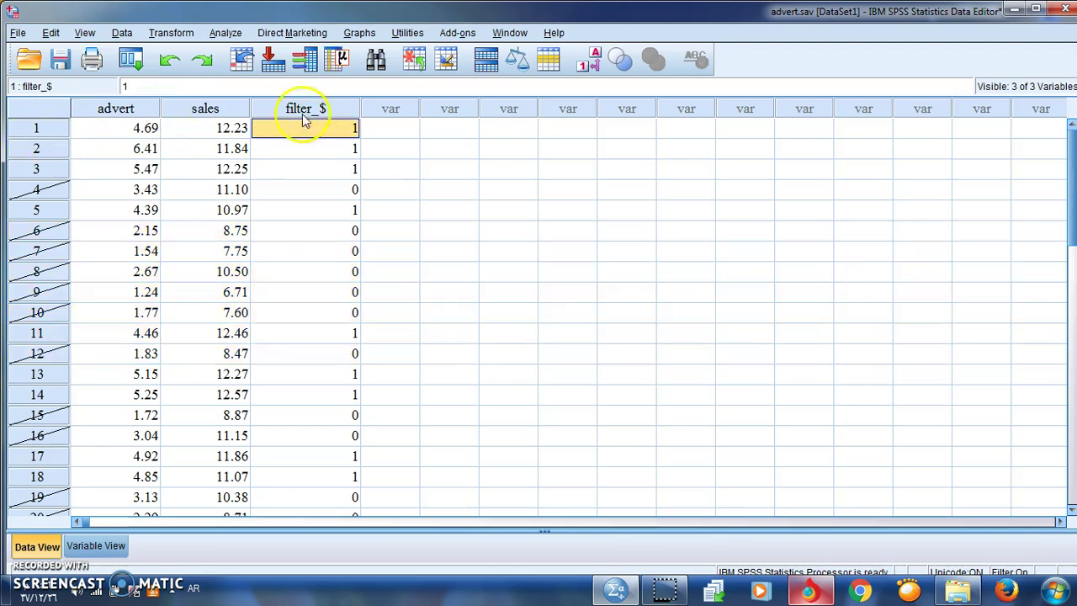
# - Set up a Frequencies analysis for the advertising spending and detrended sales variables, leaving out the MEAN(advert>4) filter variable
pyautogui.click(226, 33)
pyautogui.moveTo(370, 71)
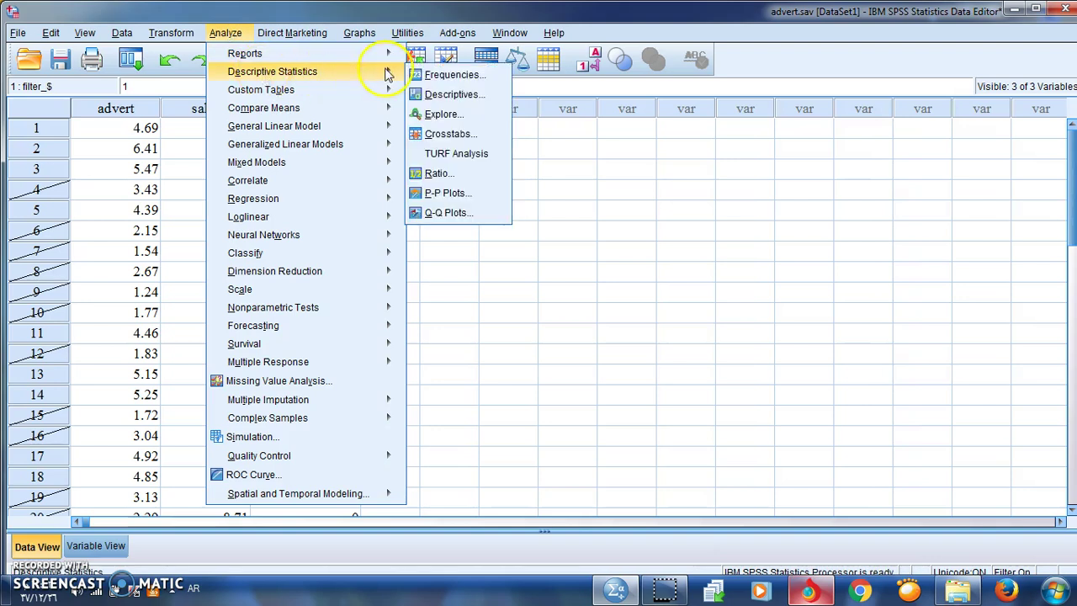
pyautogui.click(446, 74)
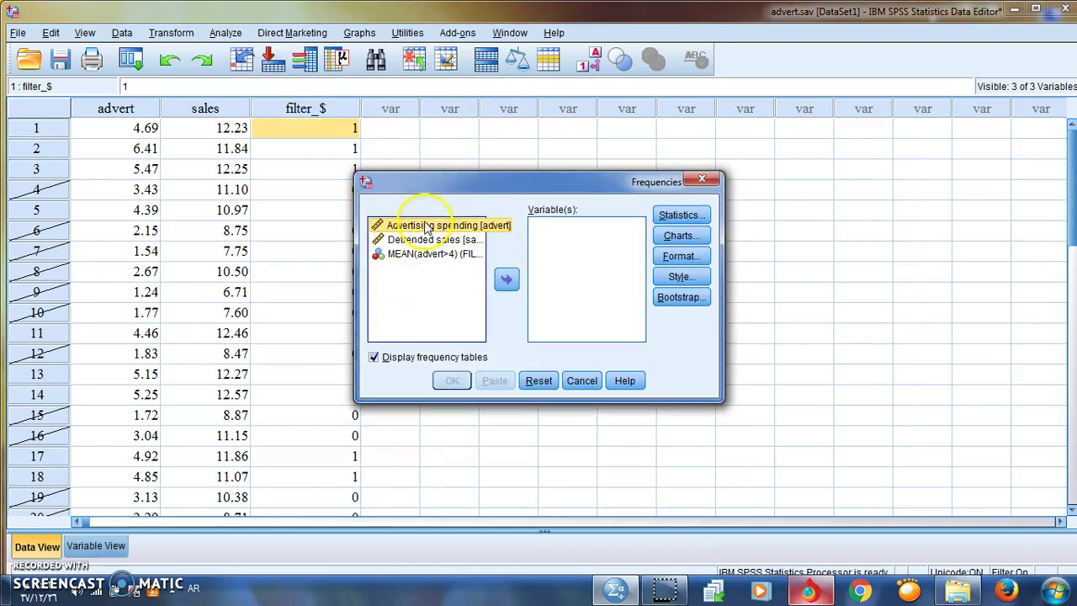
pyautogui.keyDown('shift'); pyautogui.click(433, 253); pyautogui.keyUp('shift')
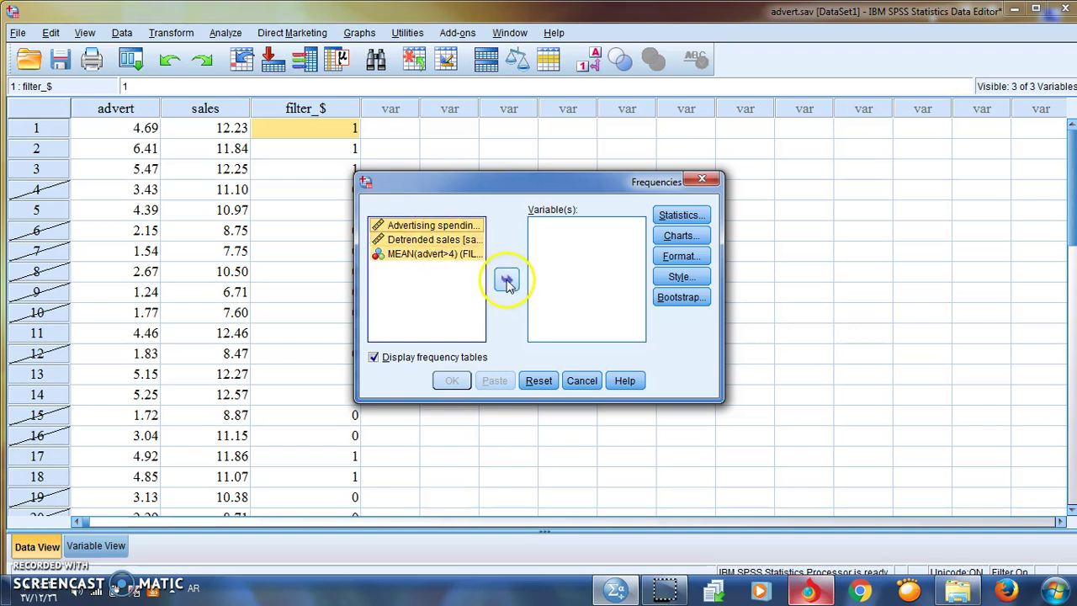
pyautogui.click(506, 279)
pyautogui.click(549, 256)
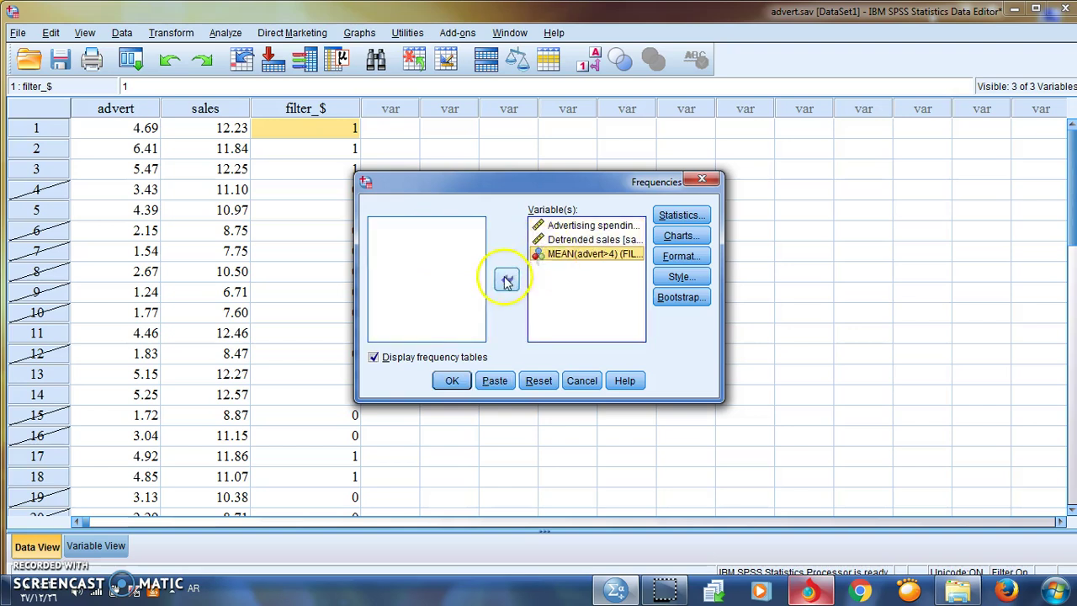
pyautogui.click(507, 279)
# - Run the Frequencies analysis and close the output viewer without saving its contents
pyautogui.click(453, 380)
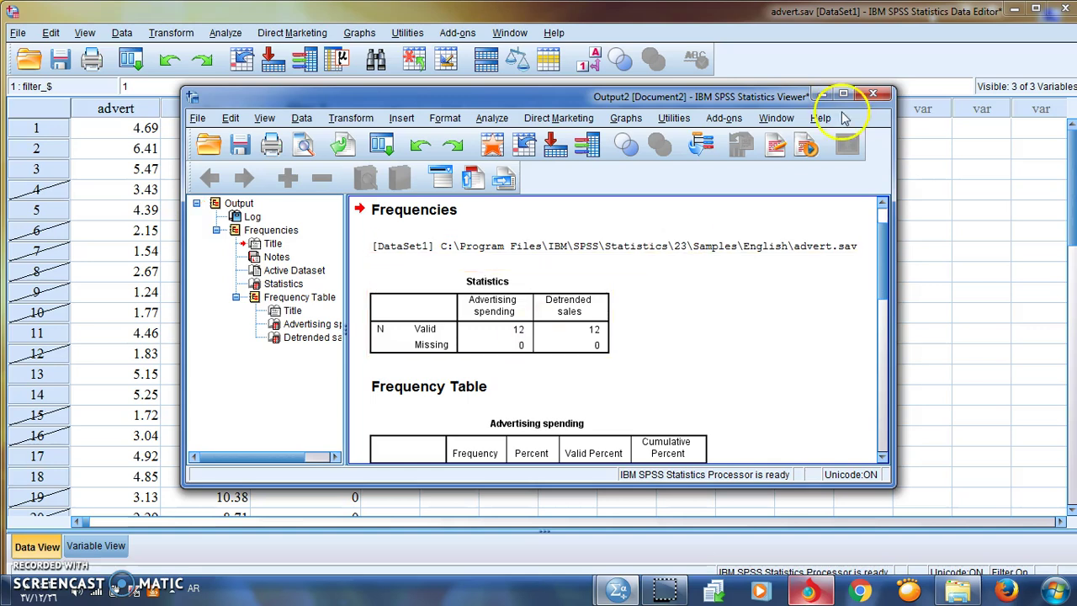
pyautogui.click(873, 93)
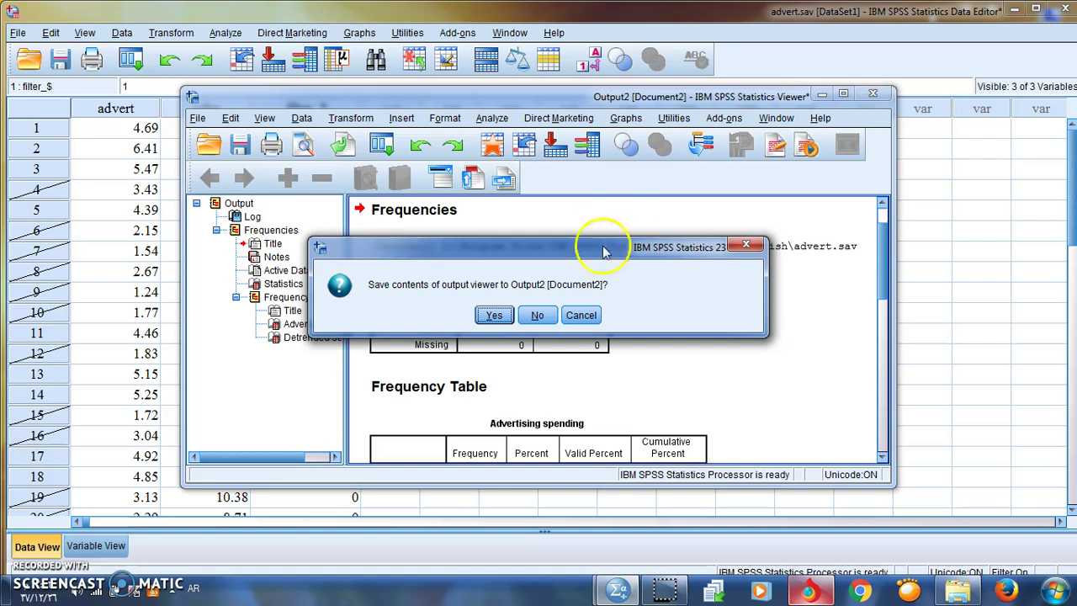
pyautogui.click(541, 317)
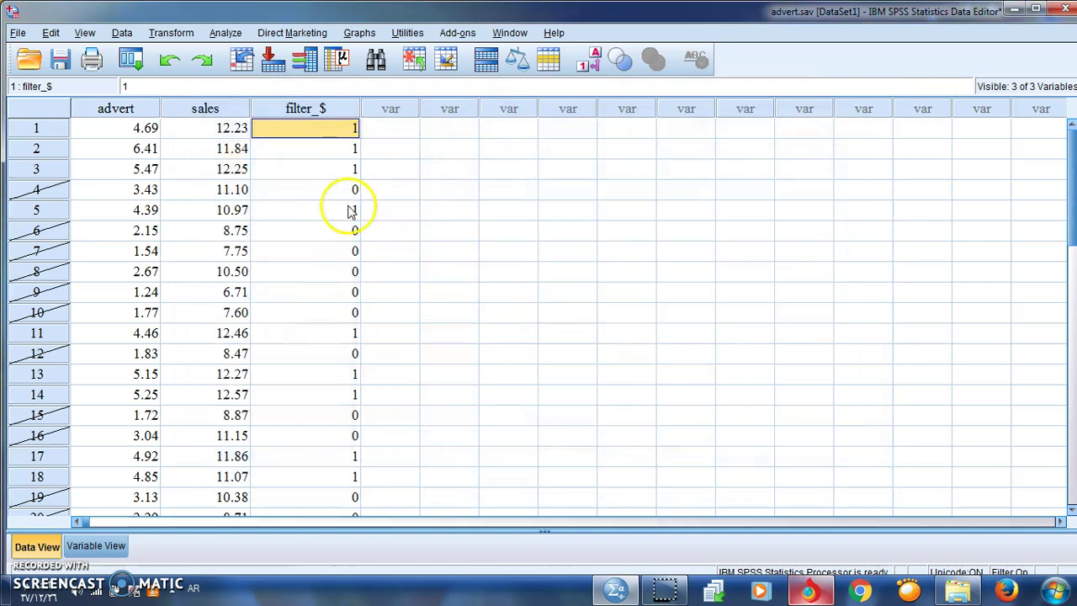
pyautogui.moveTo(1071, 185)
pyautogui.mouseDown()
pyautogui.moveTo(1070, 244)
pyautogui.moveTo(1072, 164)
pyautogui.mouseUp()
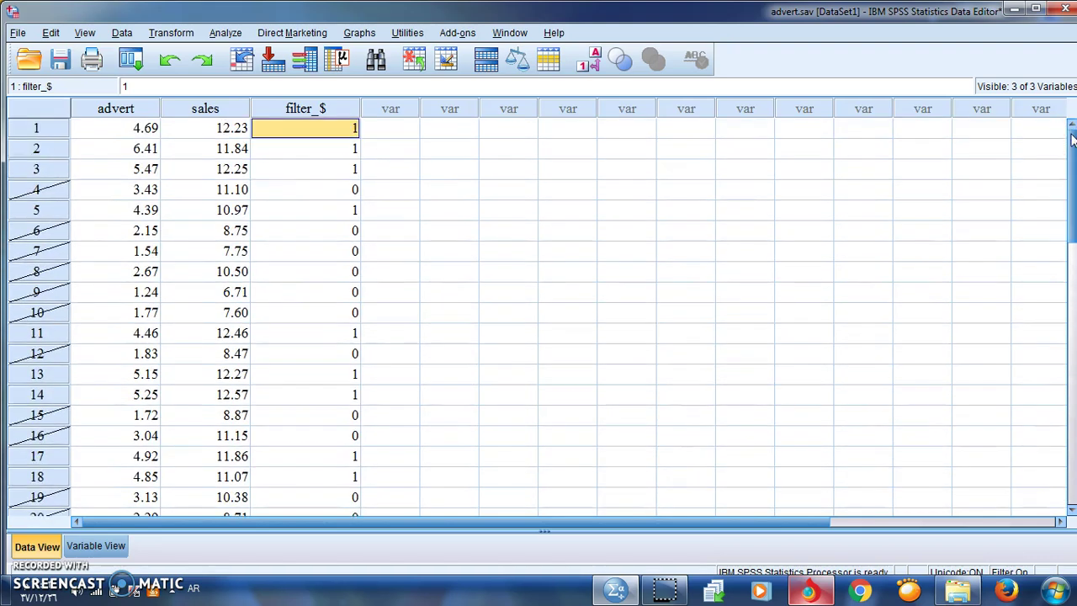
pyautogui.click(343, 111)
pyautogui.rightClick(343, 111)
pyautogui.click(617, 330)
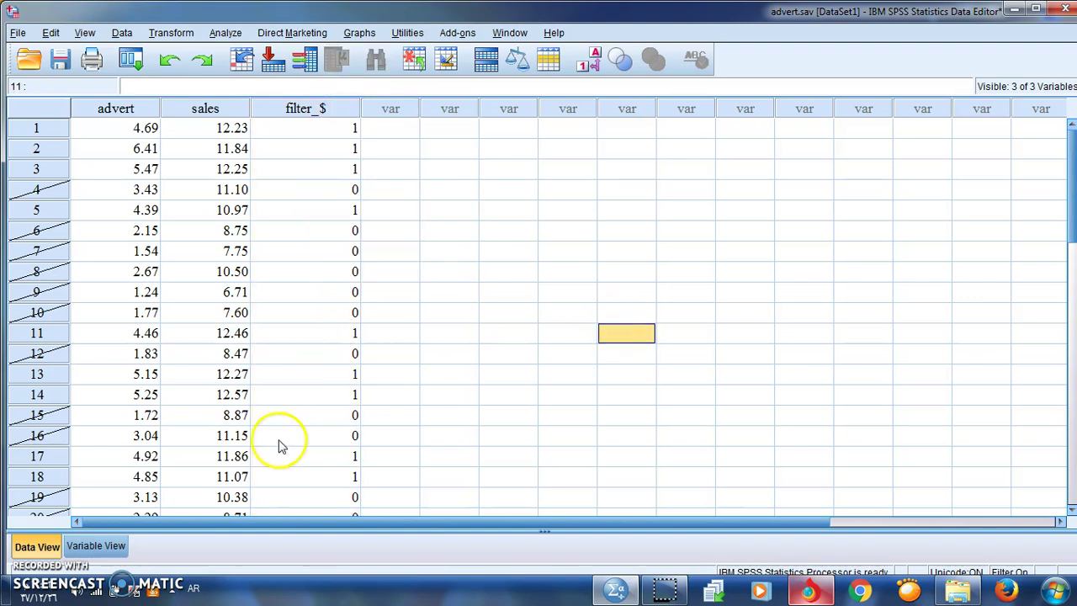
# - Delete the filter_$ variable from the variable definitions and return to the case data
pyautogui.click(96, 547)
pyautogui.click(39, 148)
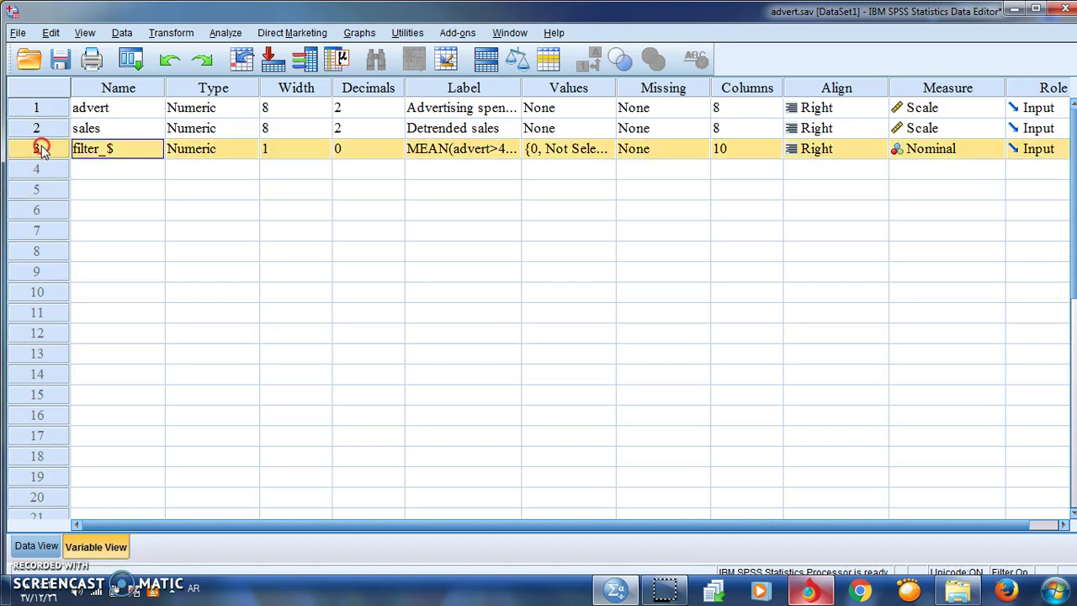
pyautogui.rightClick(40, 149)
pyautogui.click(72, 197)
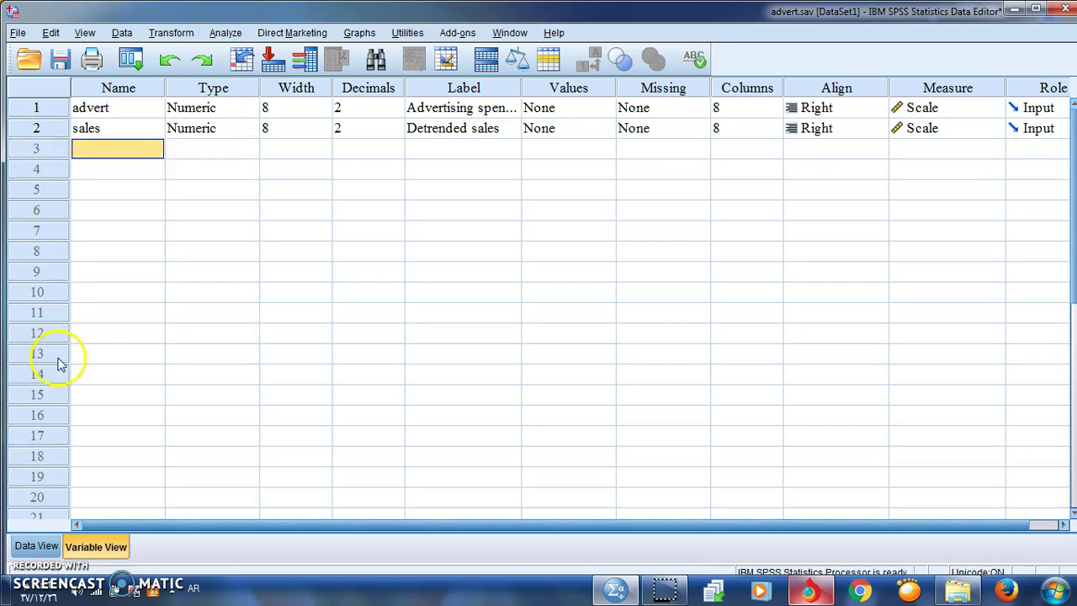
pyautogui.click(27, 546)
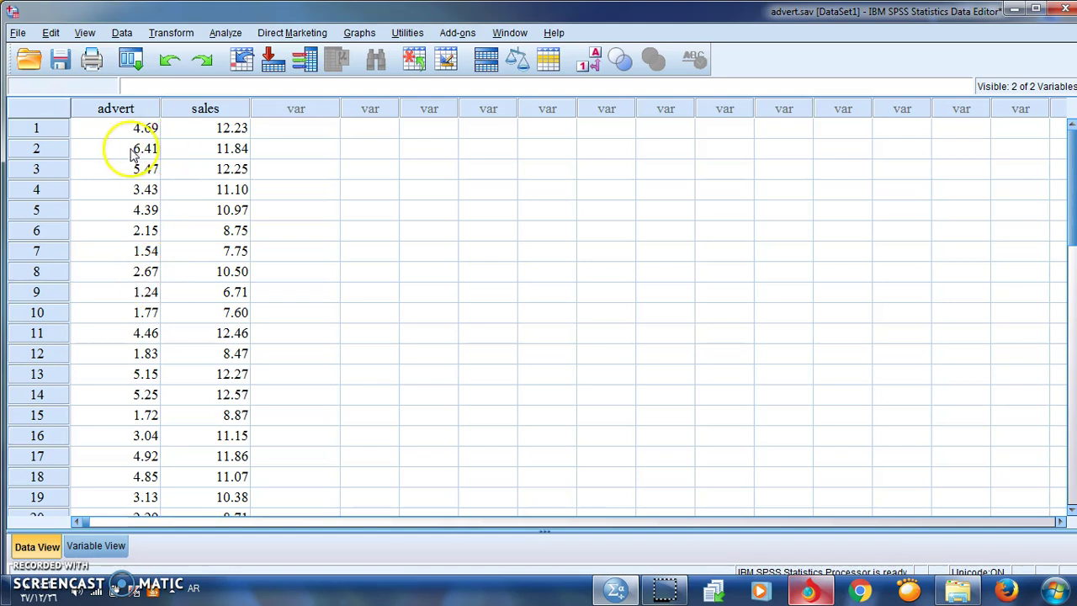
# - Set Select Cases to draw a random sample of approximately 50% of all cases
pyautogui.click(122, 32)
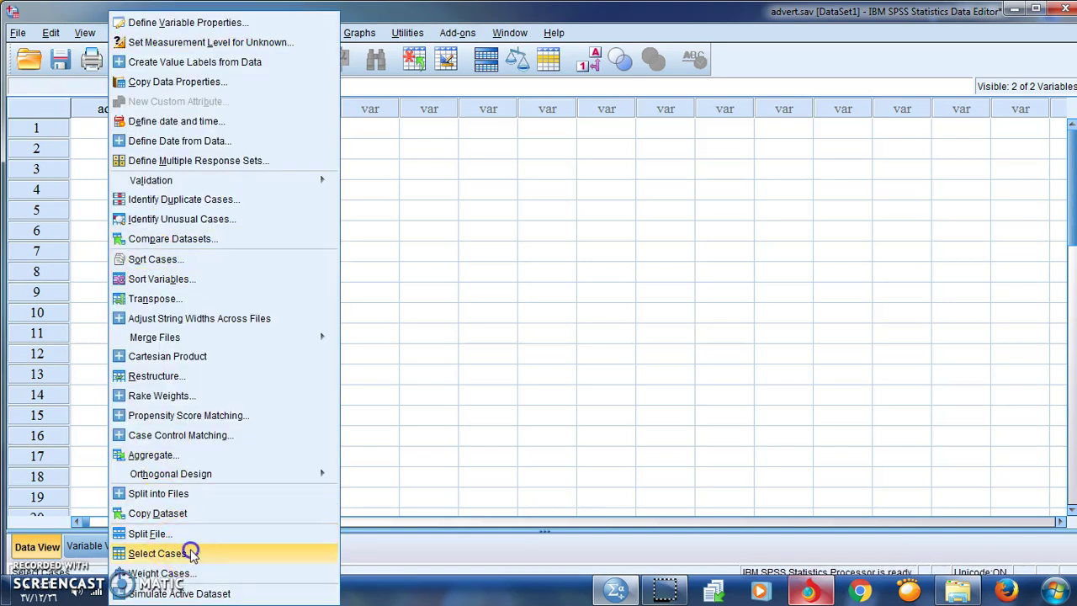
pyautogui.click(157, 553)
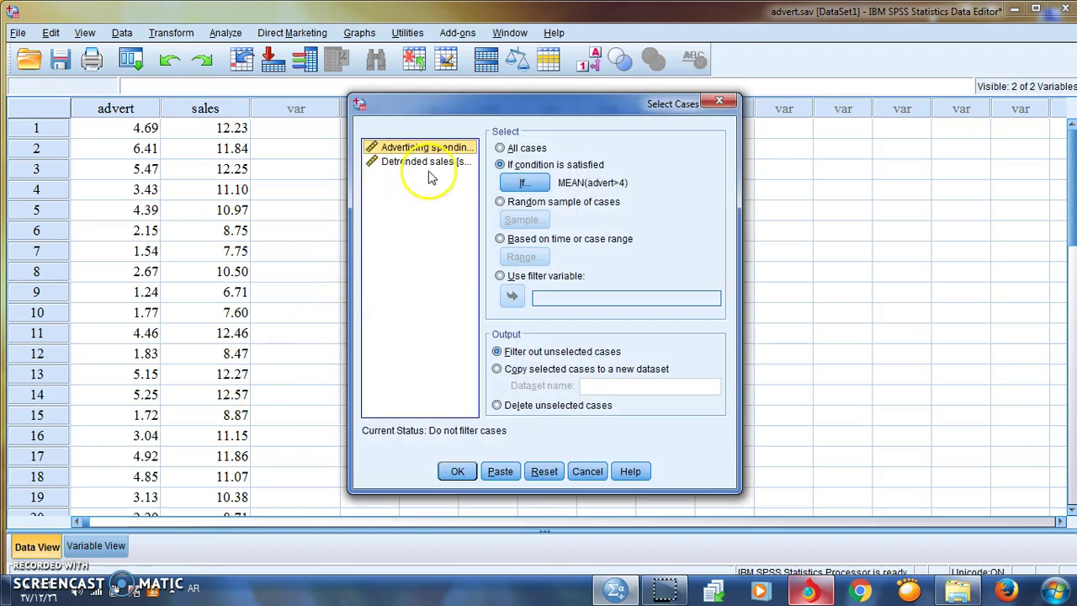
pyautogui.click(500, 202)
pyautogui.click(518, 221)
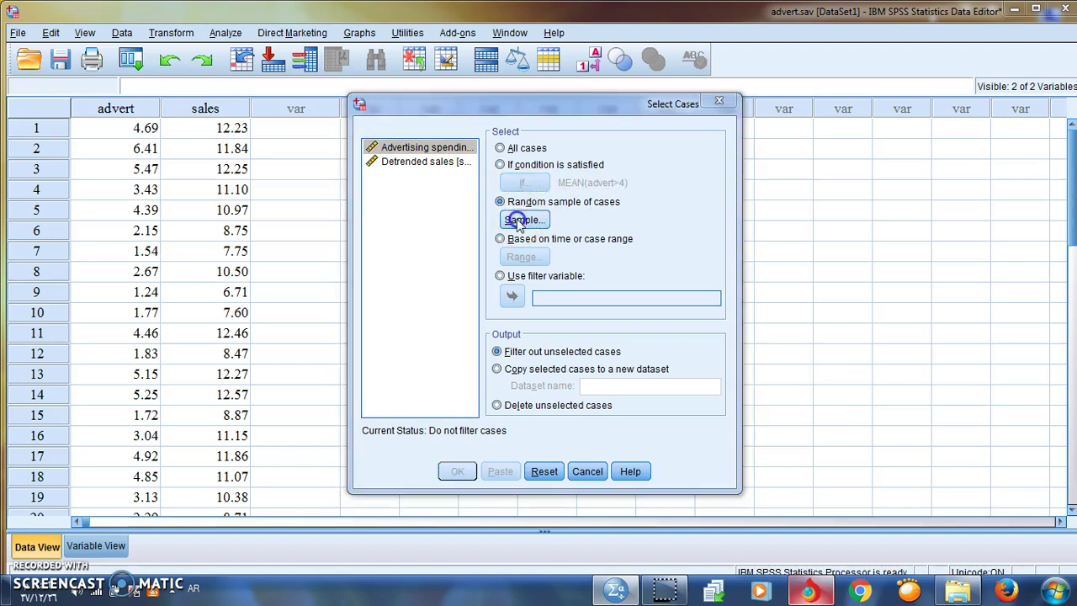
pyautogui.click(507, 281)
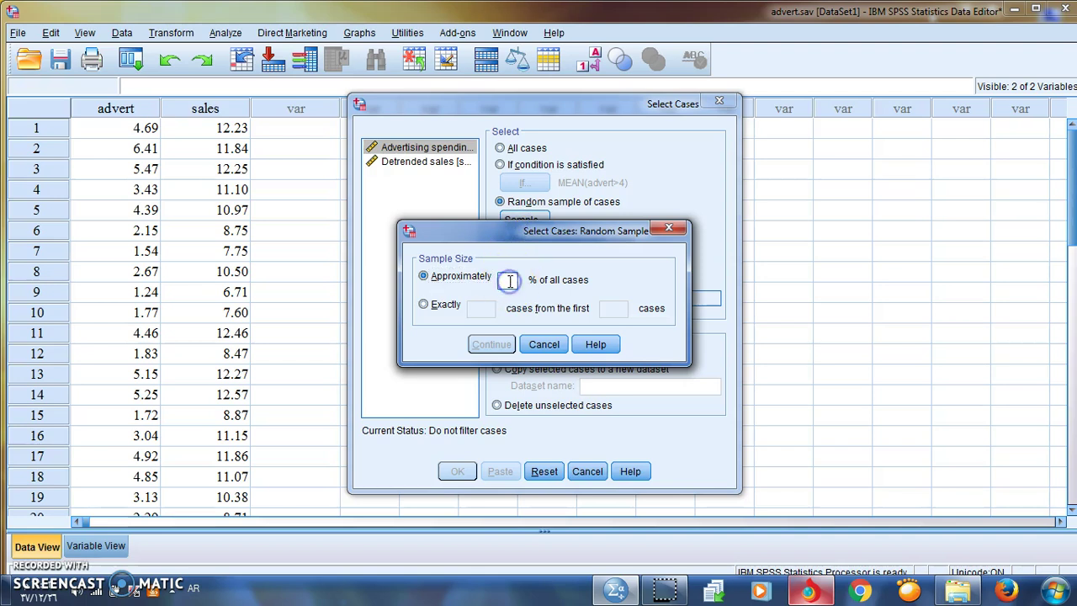
pyautogui.write('50')
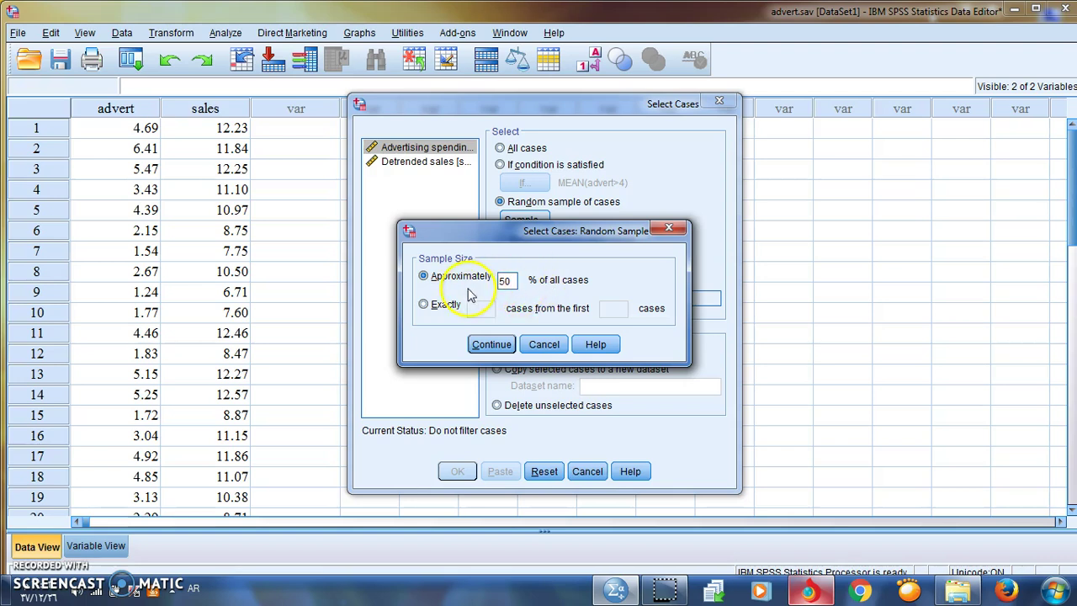
pyautogui.click(488, 346)
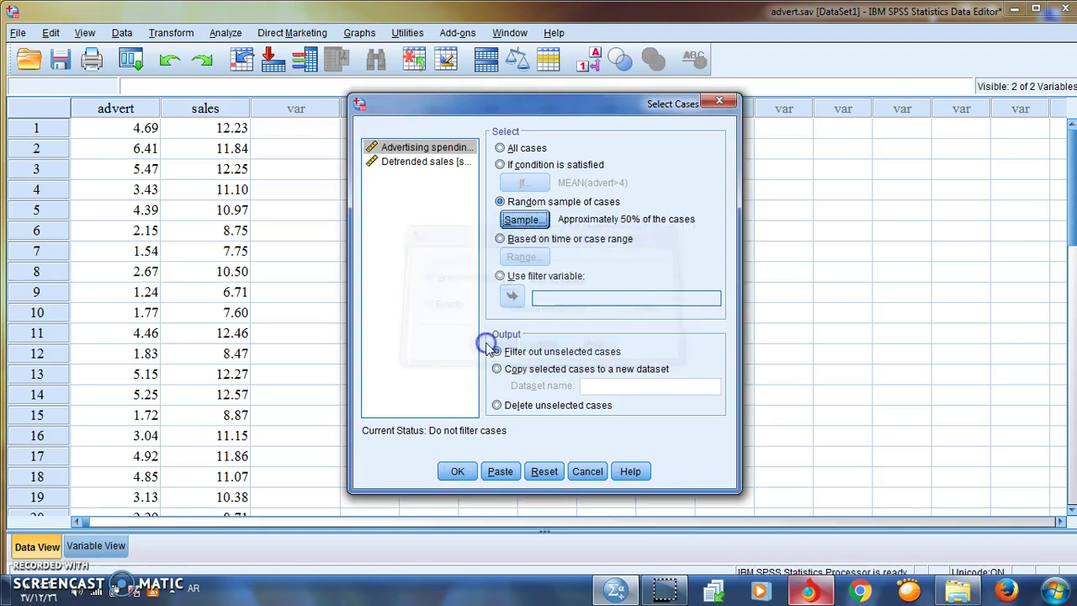
# - Run the random sample selection with unselected cases deleted, and minimize the output viewer
pyautogui.click(498, 407)
pyautogui.click(459, 473)
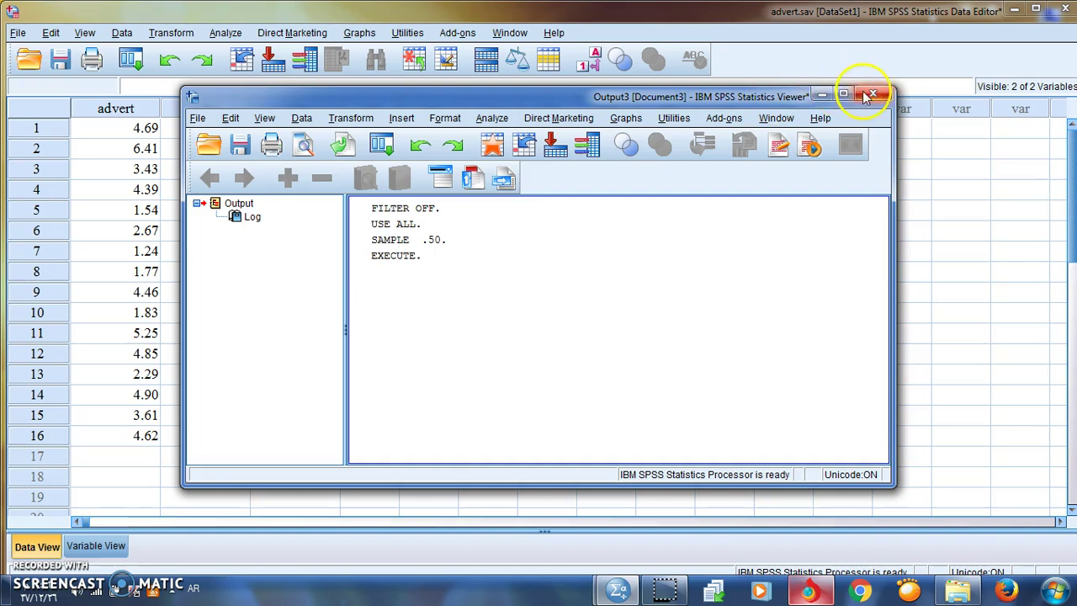
pyautogui.click(822, 94)
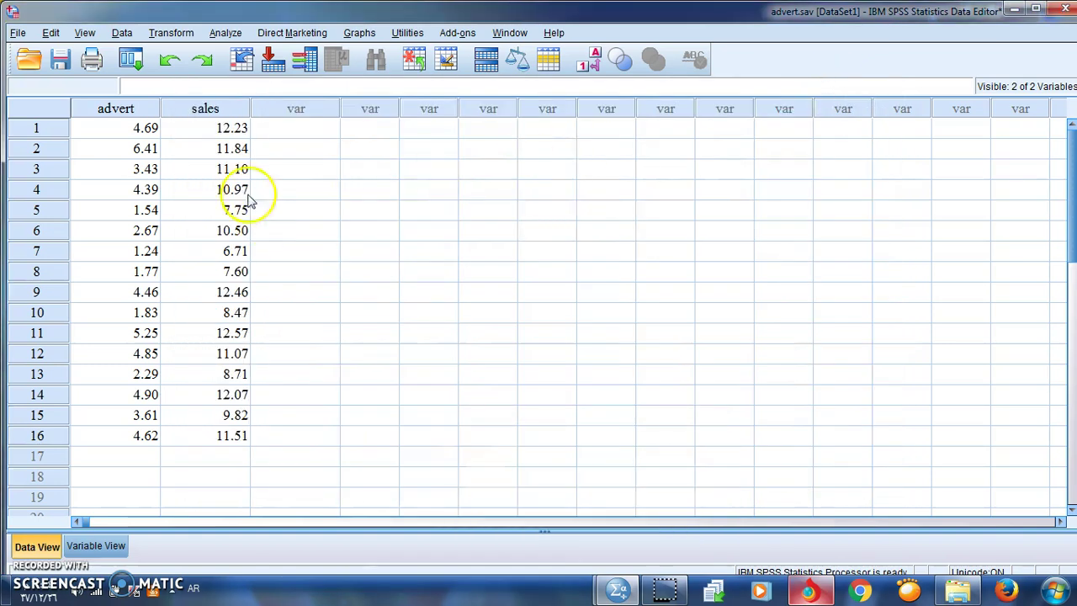
# - Highlight and examine the sampled case rows 1 to 16
pyautogui.moveTo(40, 134); pyautogui.dragTo(44, 436)
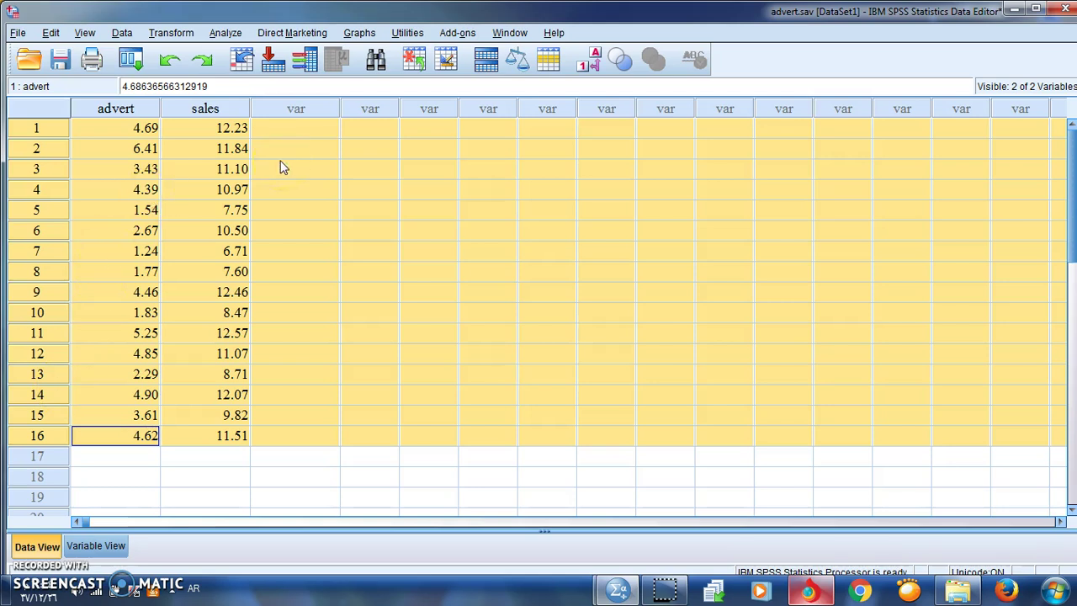
pyautogui.click(18, 32)
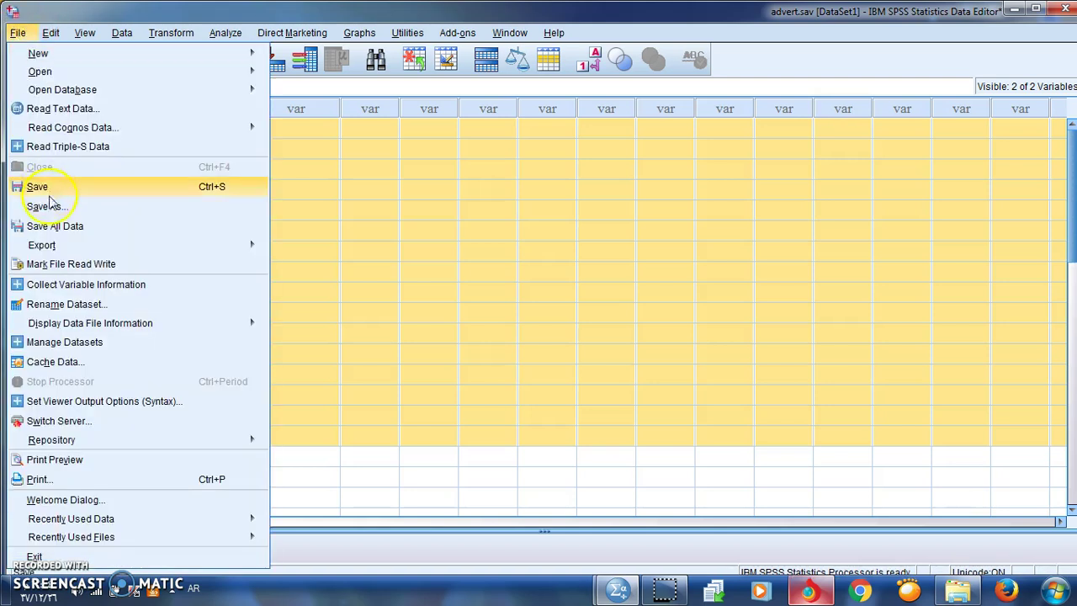
pyautogui.click(320, 215)
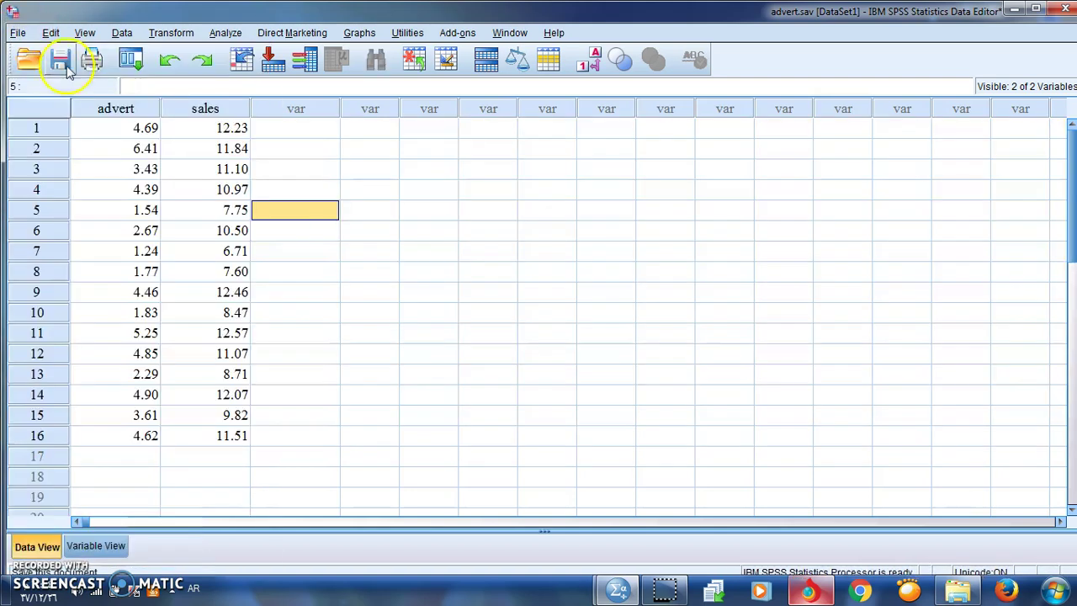
# - Try to bring back the deleted cases by undoing twice, and clear the filter_$ column restored by the undo
pyautogui.click(171, 62)
pyautogui.click(171, 64)
pyautogui.click(543, 321)
pyautogui.click(320, 110)
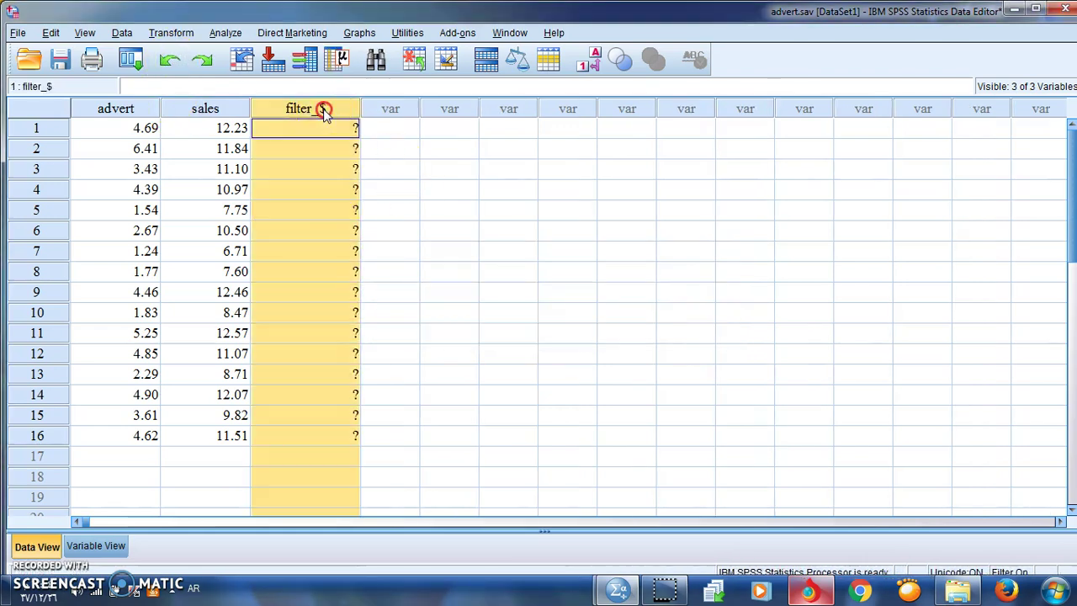
pyautogui.rightClick(323, 110)
pyautogui.click(357, 178)
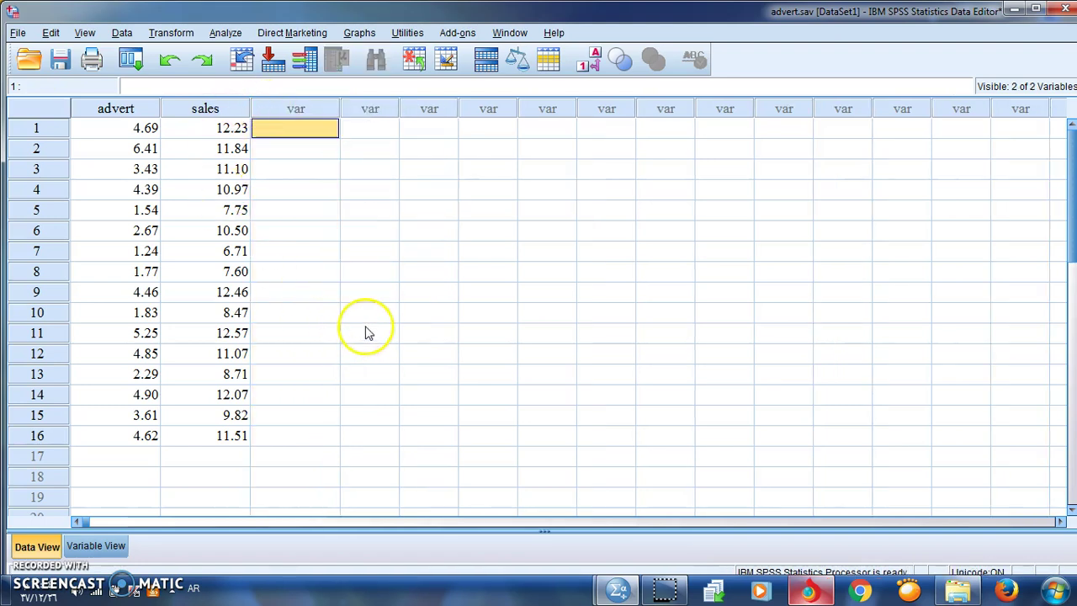
# - Run Select Cases with the All cases option, and close the output viewer without saving it
pyautogui.click(121, 33)
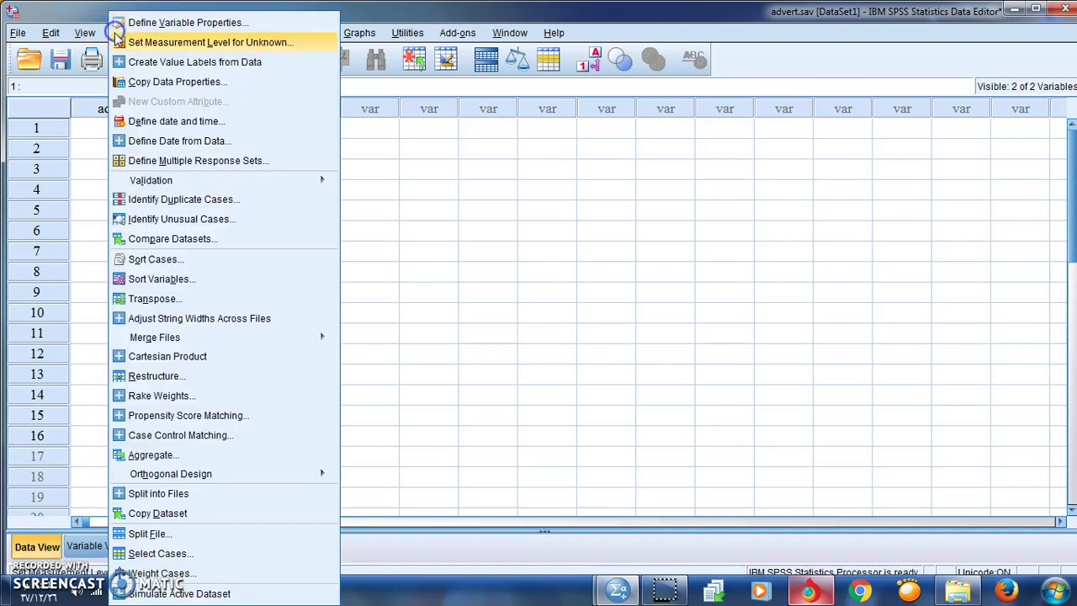
pyautogui.click(213, 554)
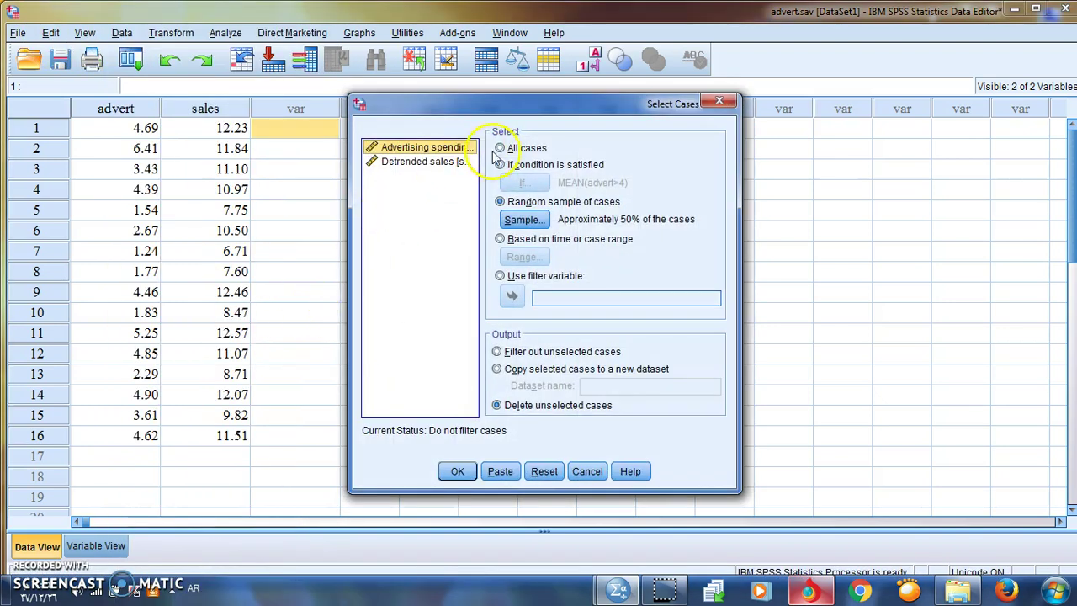
pyautogui.click(500, 148)
pyautogui.click(457, 473)
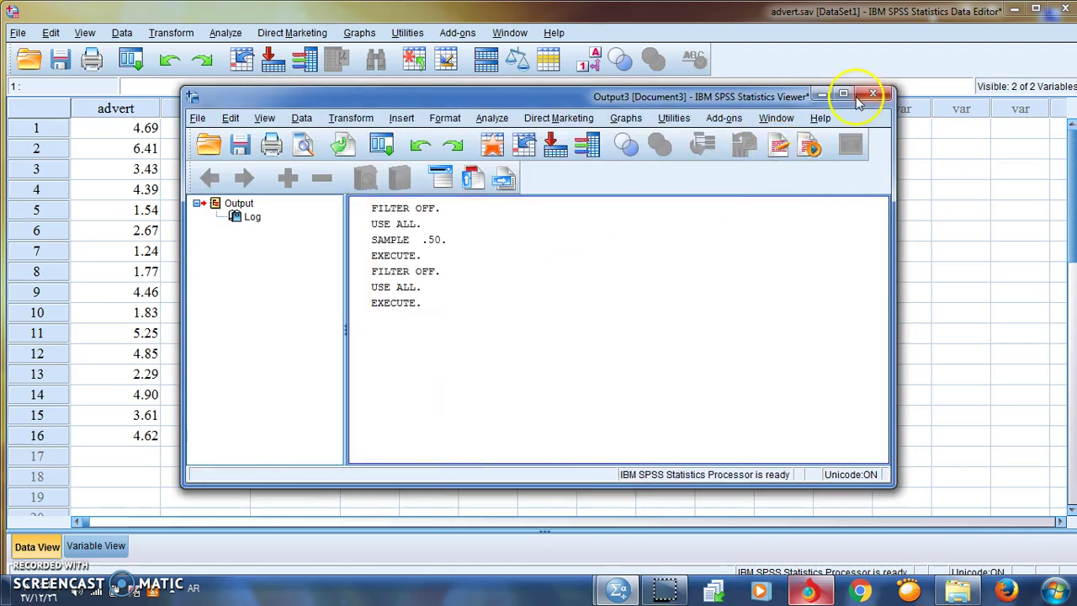
pyautogui.click(872, 96)
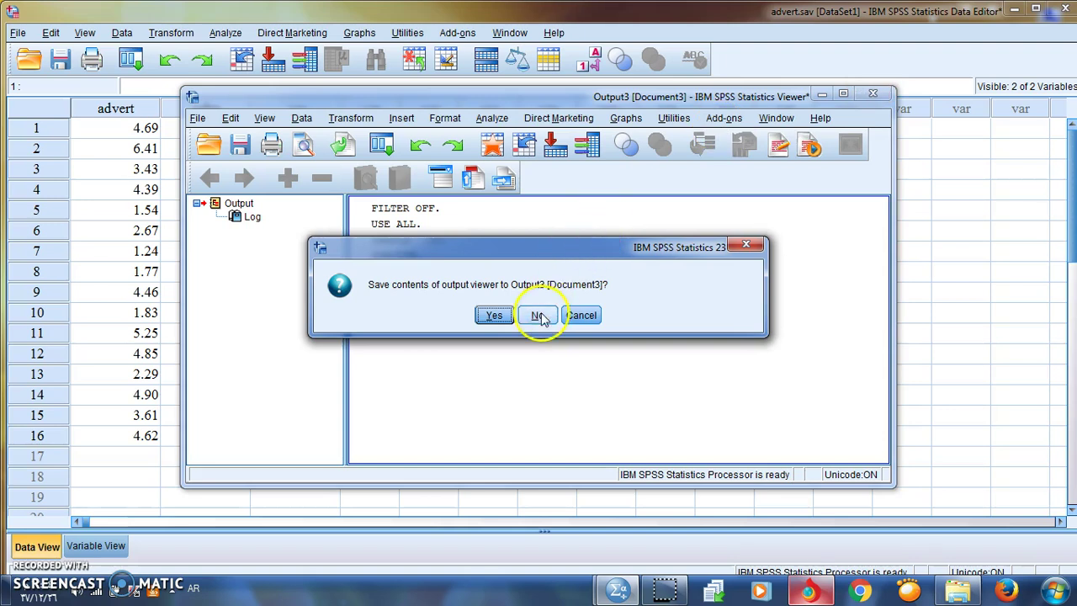
pyautogui.click(543, 315)
# - Open the sample file advert.sav again in a new window and look through its case rows
pyautogui.click(205, 354)
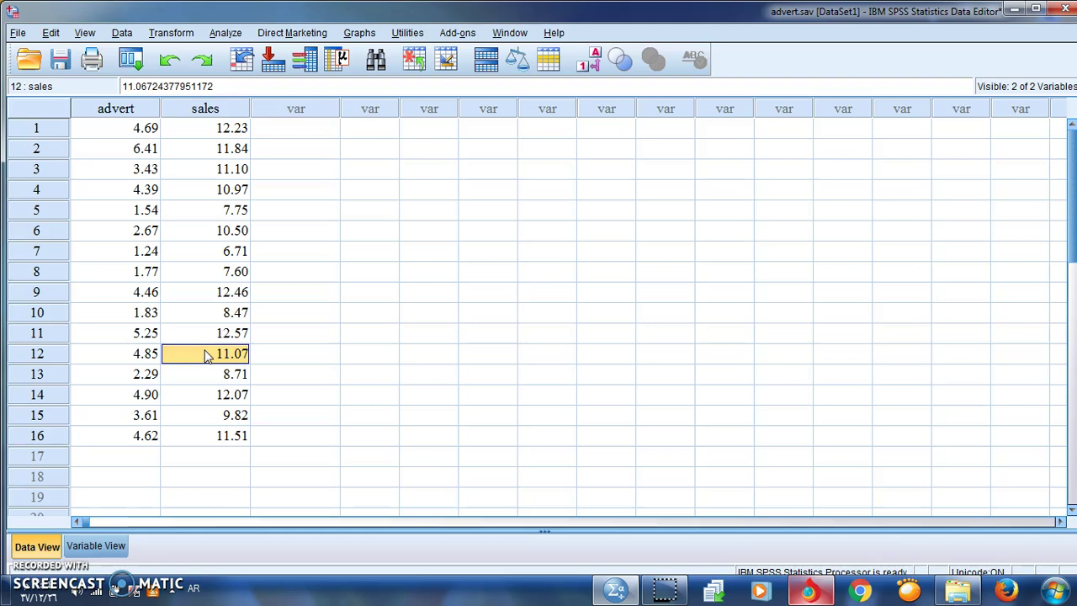
pyautogui.click(17, 32)
pyautogui.moveTo(168, 73)
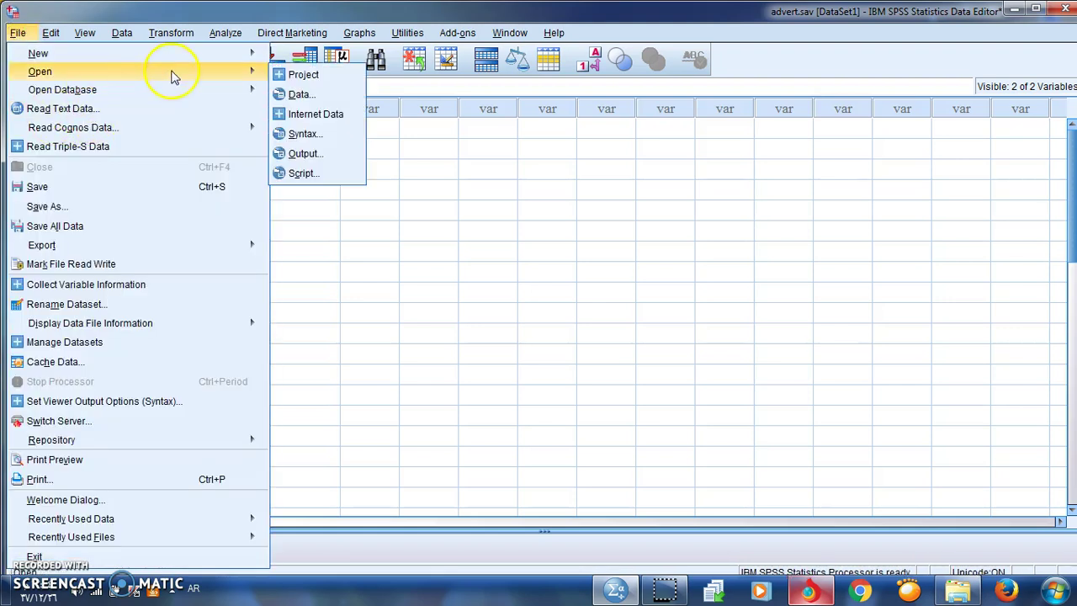
pyautogui.click(313, 92)
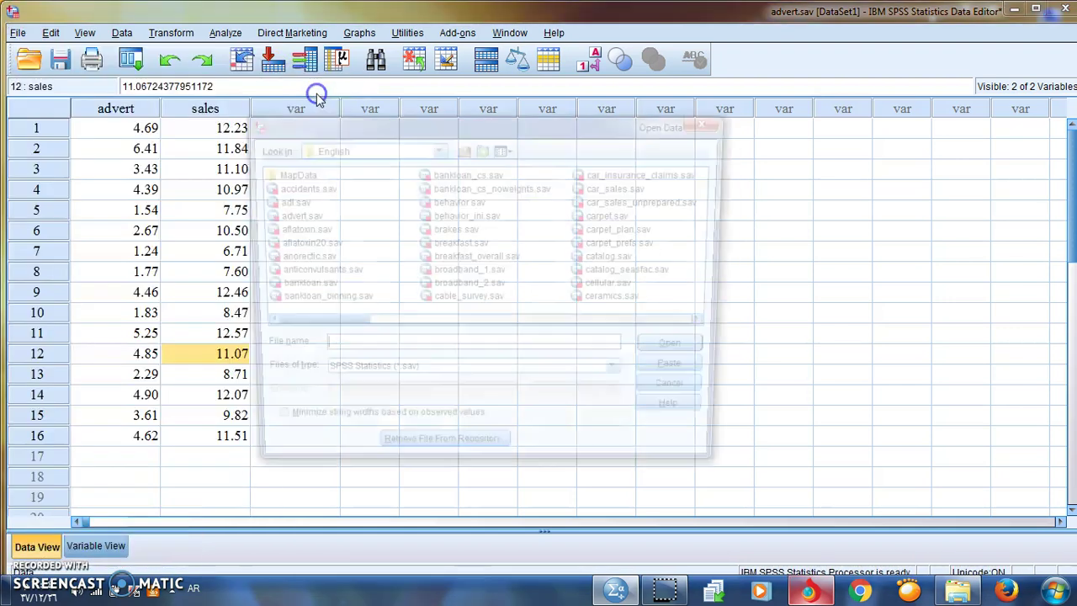
pyautogui.doubleClick(282, 215)
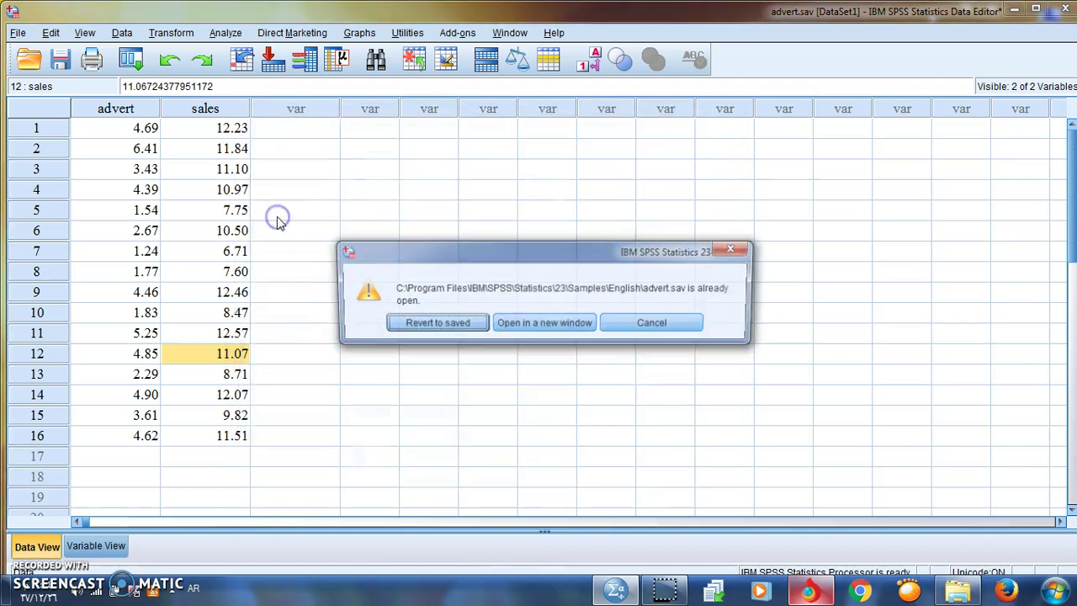
pyautogui.click(522, 328)
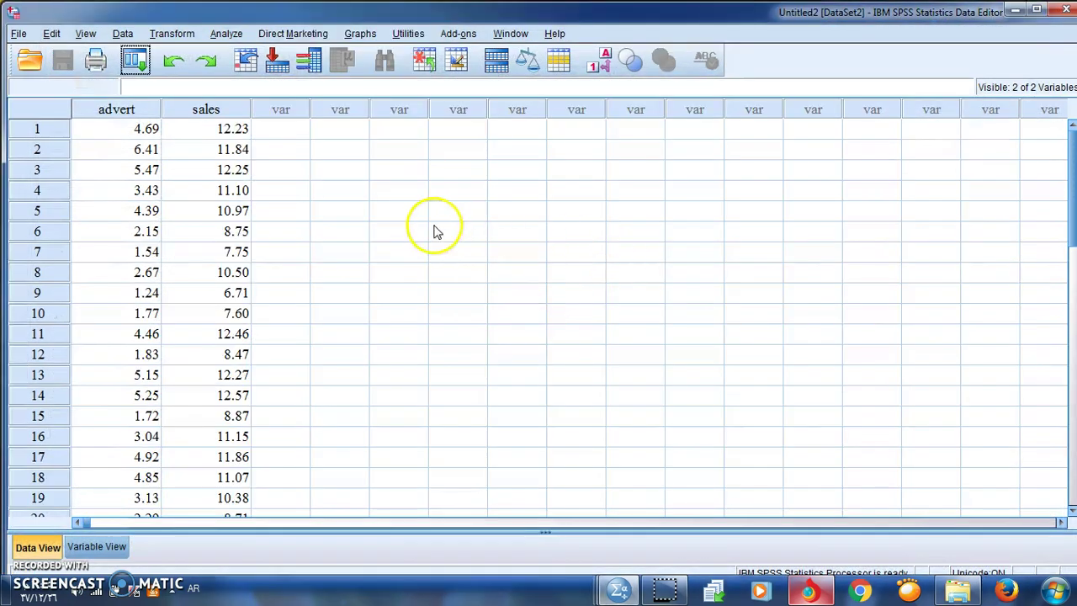
pyautogui.moveTo(1070, 177)
pyautogui.mouseDown()
pyautogui.moveTo(1072, 309)
pyautogui.moveTo(1072, 168)
pyautogui.mouseUp()
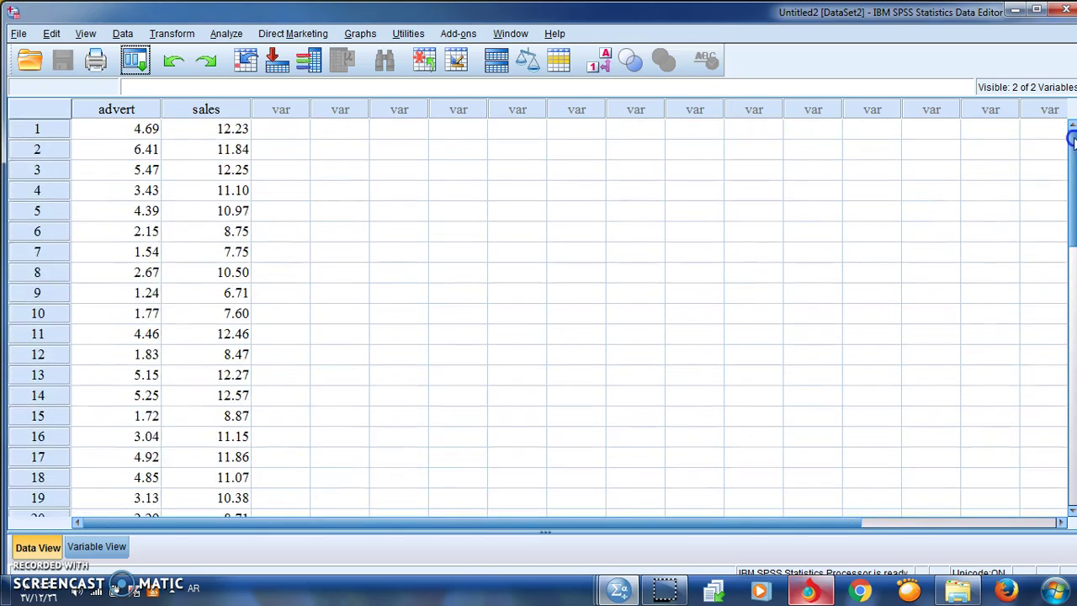
# - Run Select Cases with a random sample of exactly 10 cases from the first 20, filtering out unselected cases, and minimize the output viewer
pyautogui.click(122, 34)
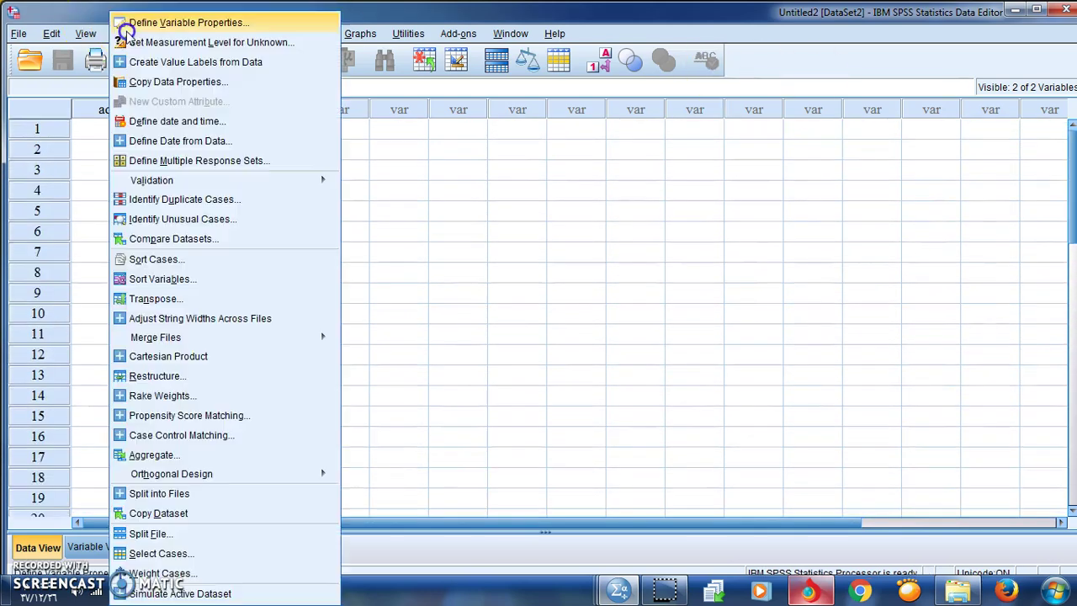
pyautogui.click(164, 552)
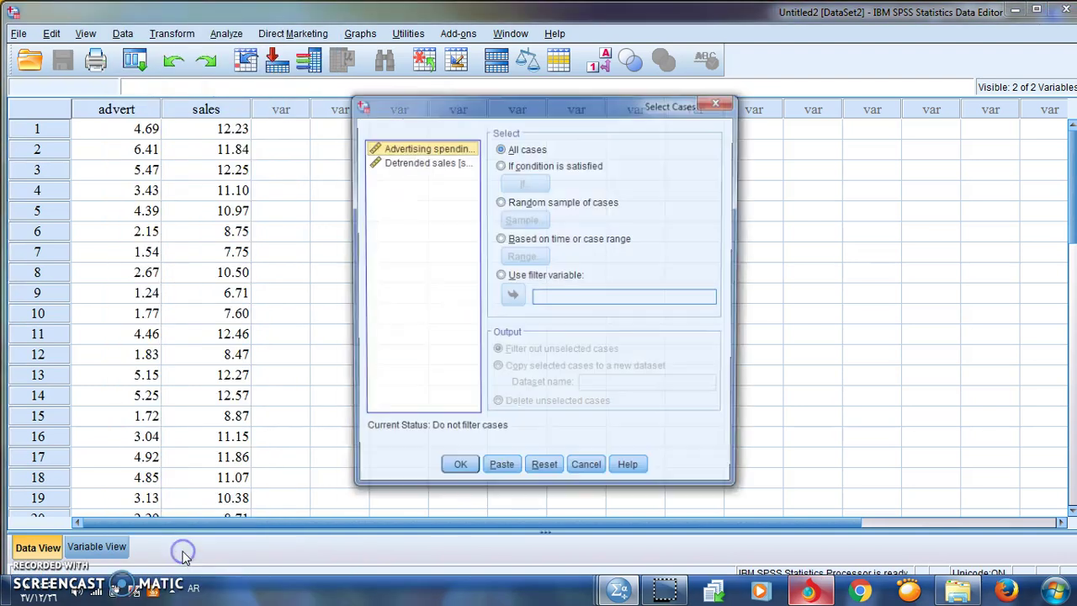
pyautogui.click(500, 202)
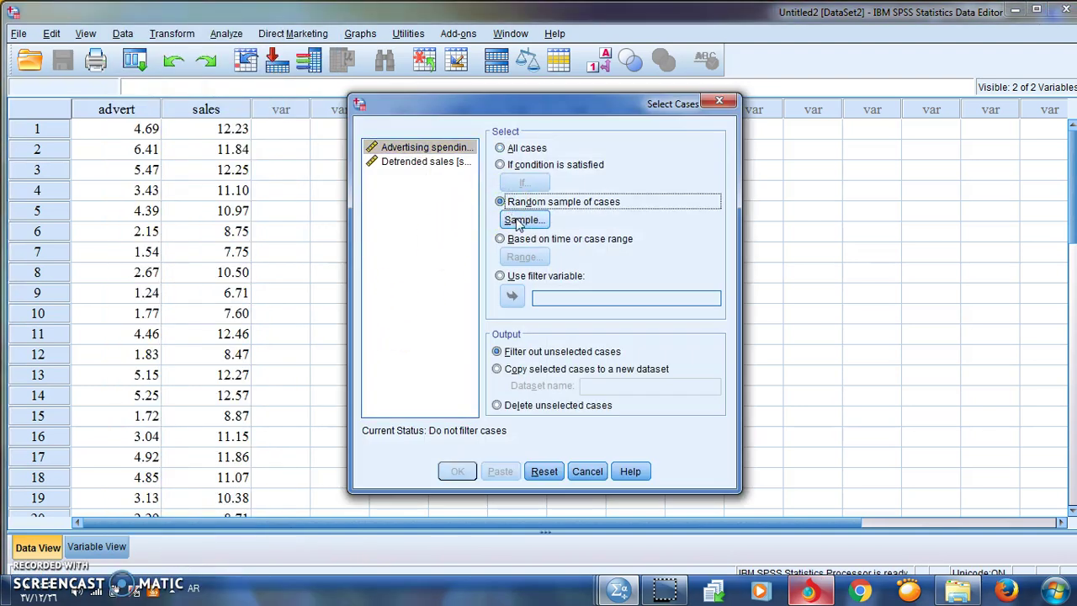
pyautogui.click(522, 220)
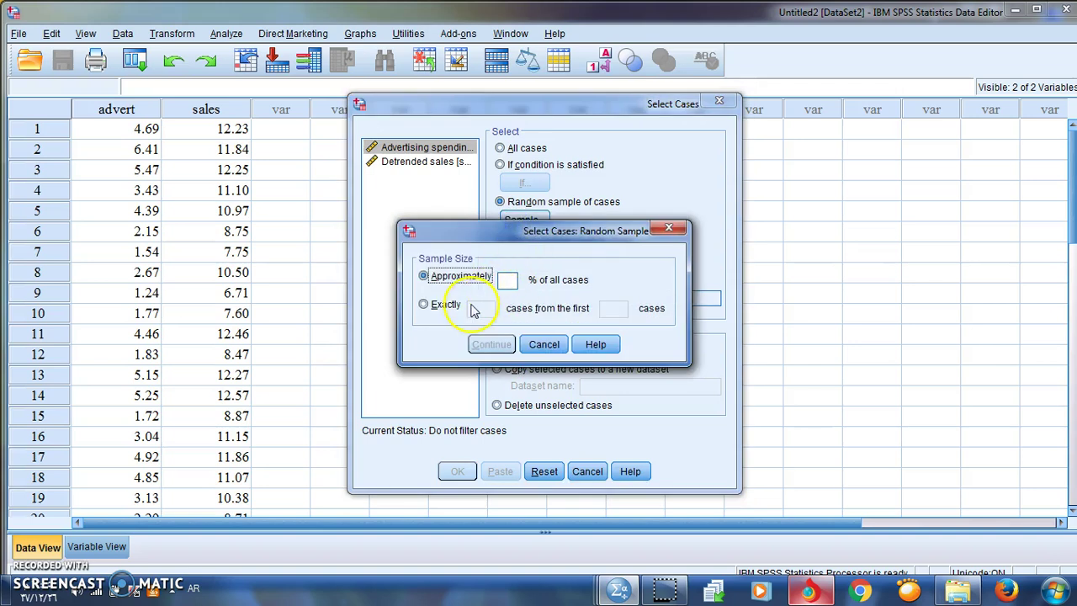
pyautogui.click(423, 304)
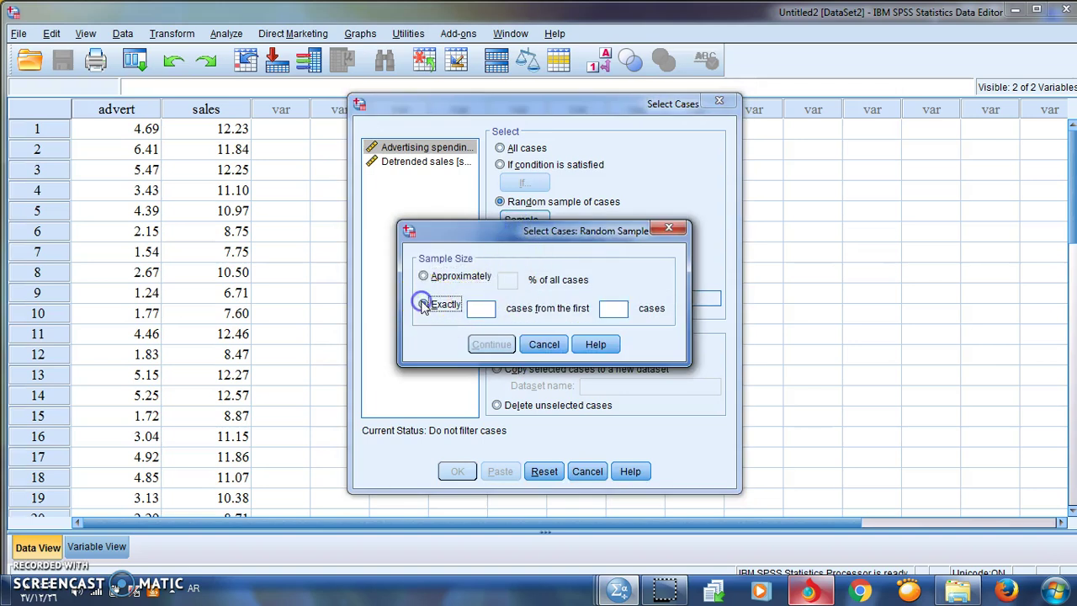
pyautogui.click(475, 309)
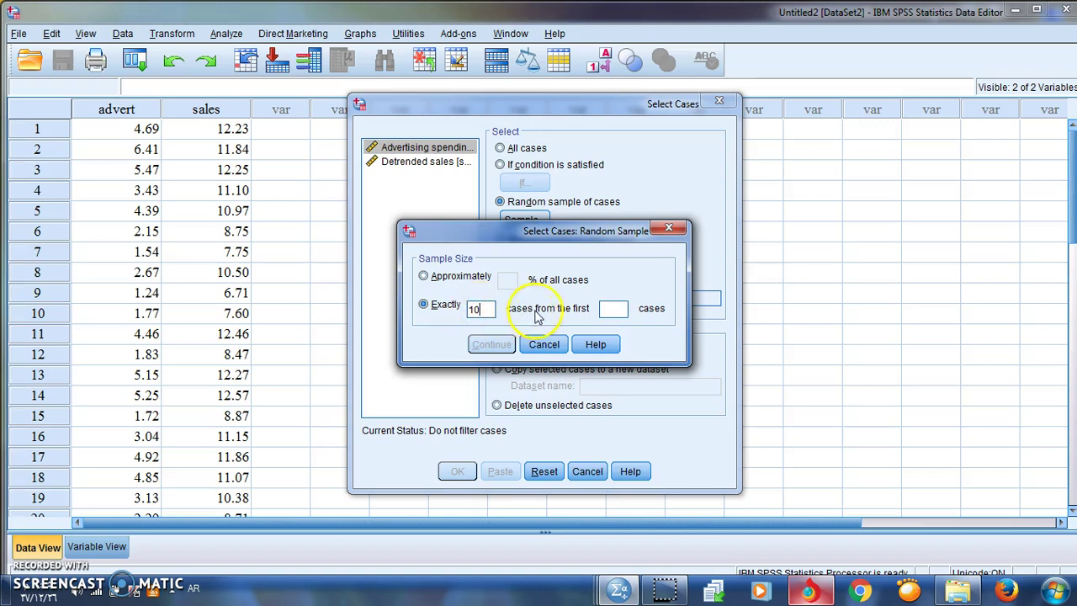
pyautogui.click(605, 306)
pyautogui.write('20')
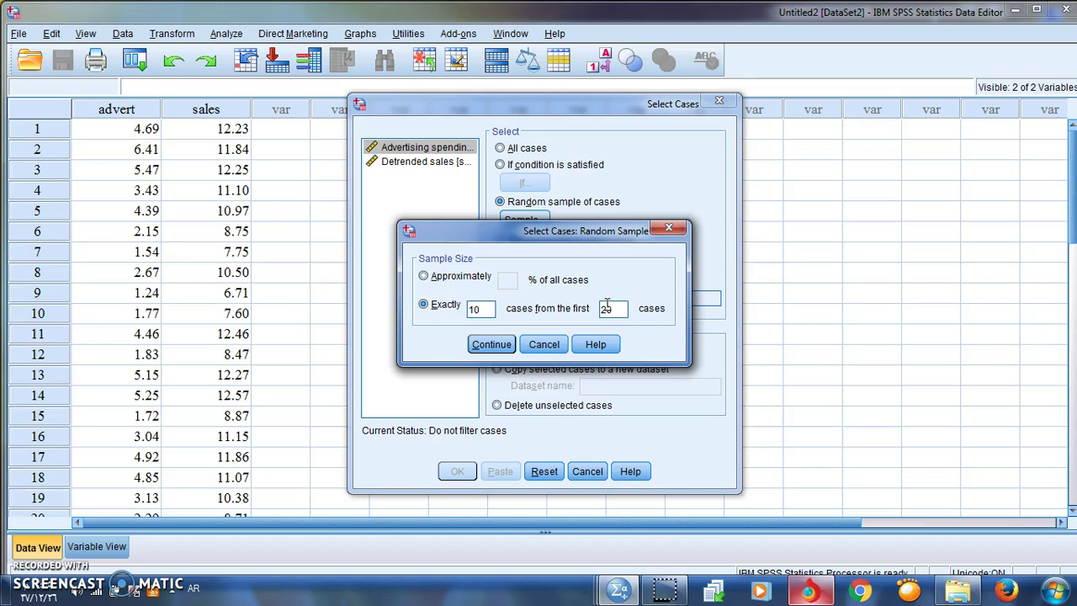
pyautogui.click(493, 344)
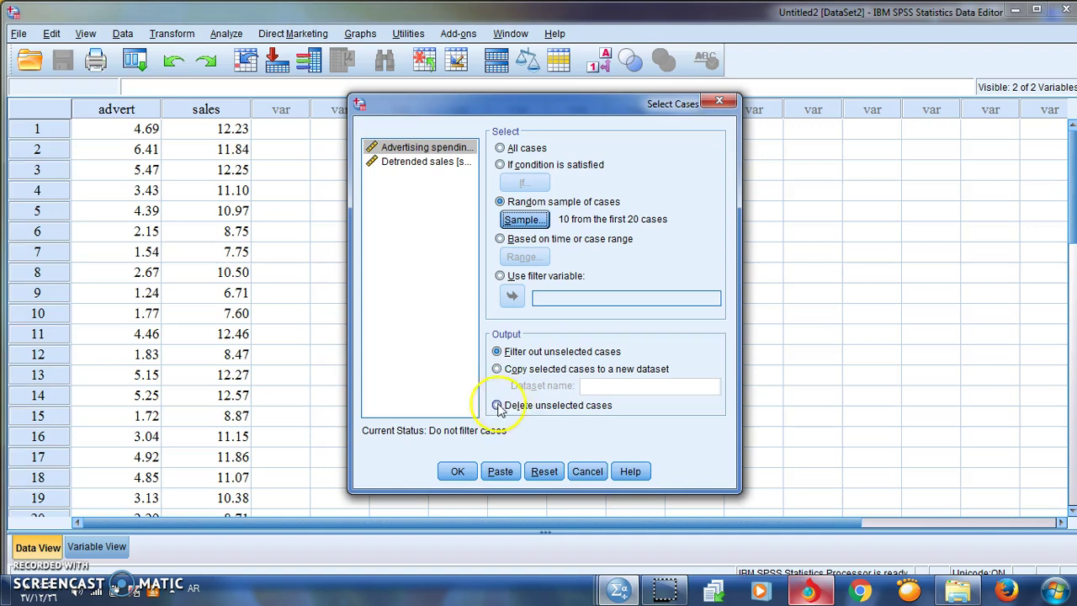
pyautogui.click(457, 472)
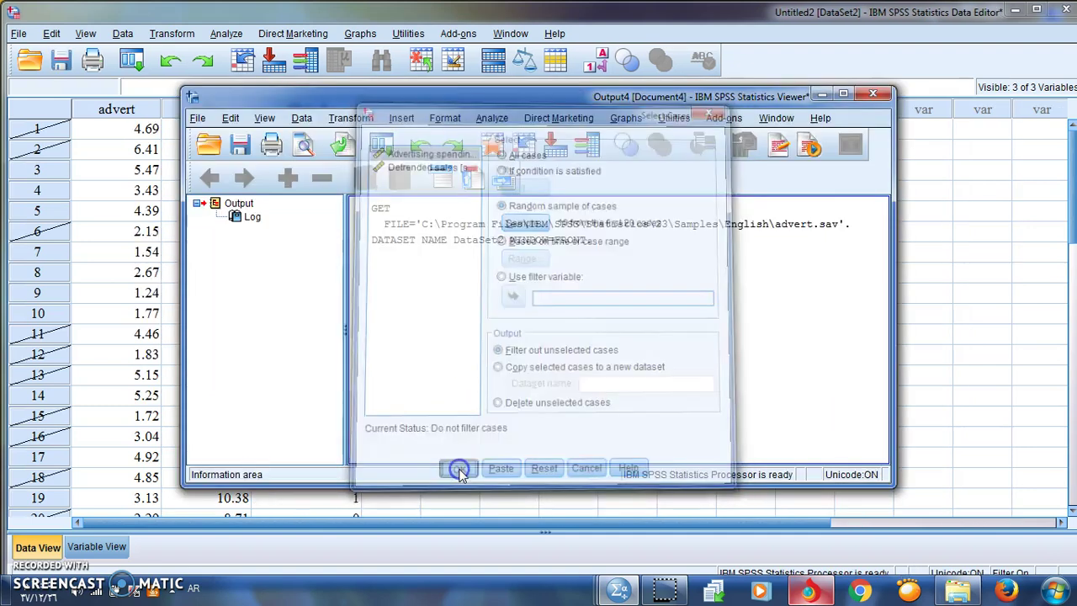
pyautogui.click(821, 95)
# - Examine which case rows the sample filter keeps, highlighting rows 20 to 24 and row 19 and going back up to row 1
pyautogui.moveTo(1073, 172); pyautogui.dragTo(1074, 220)
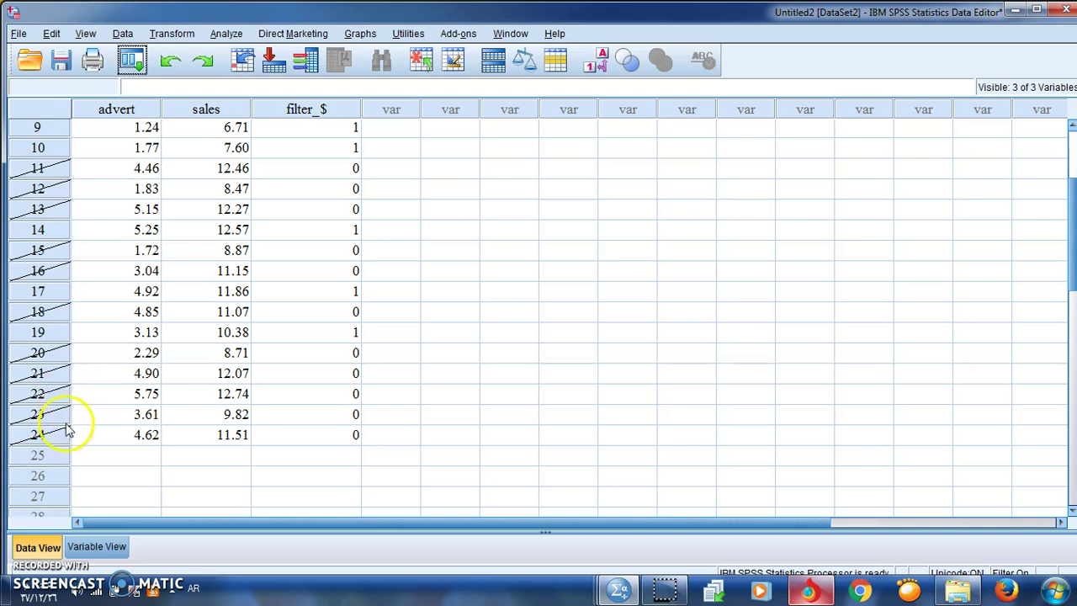
pyautogui.moveTo(44, 353); pyautogui.dragTo(59, 434)
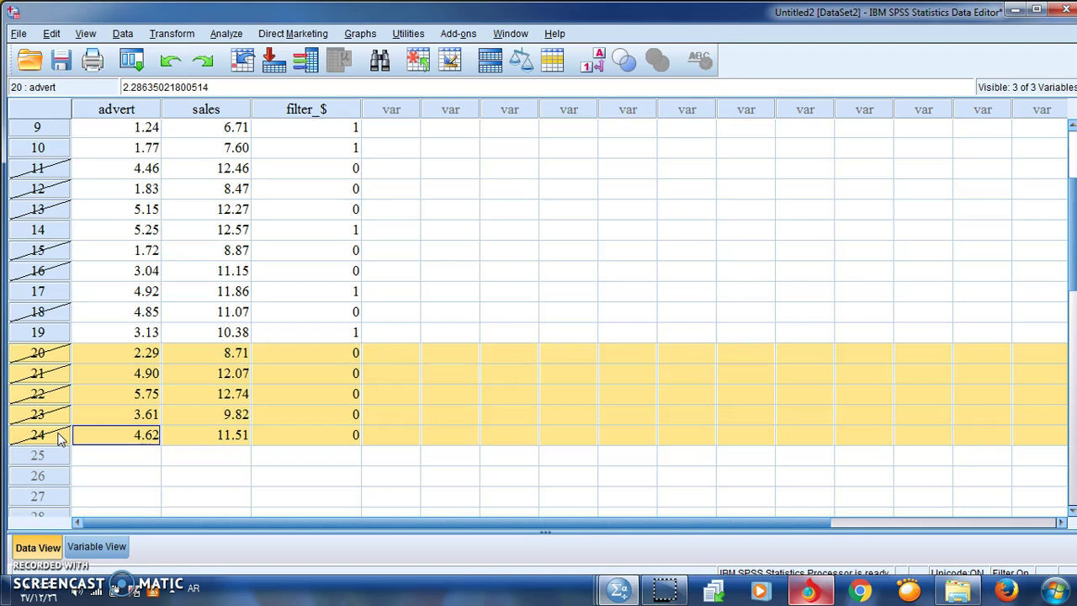
pyautogui.click(48, 334)
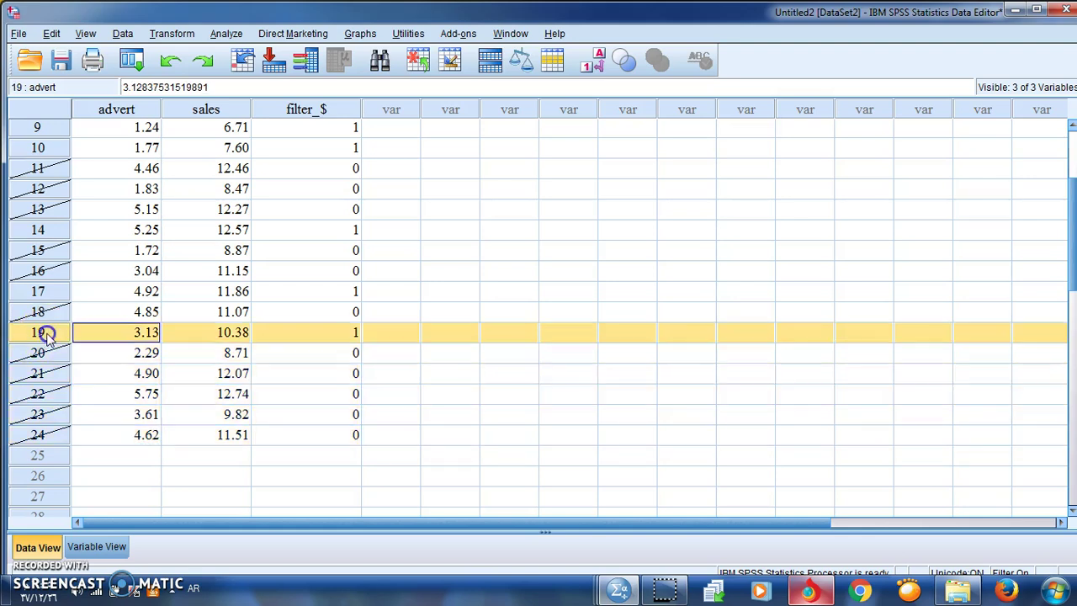
pyautogui.click(57, 149)
pyautogui.press('Up')
pyautogui.press('Up')
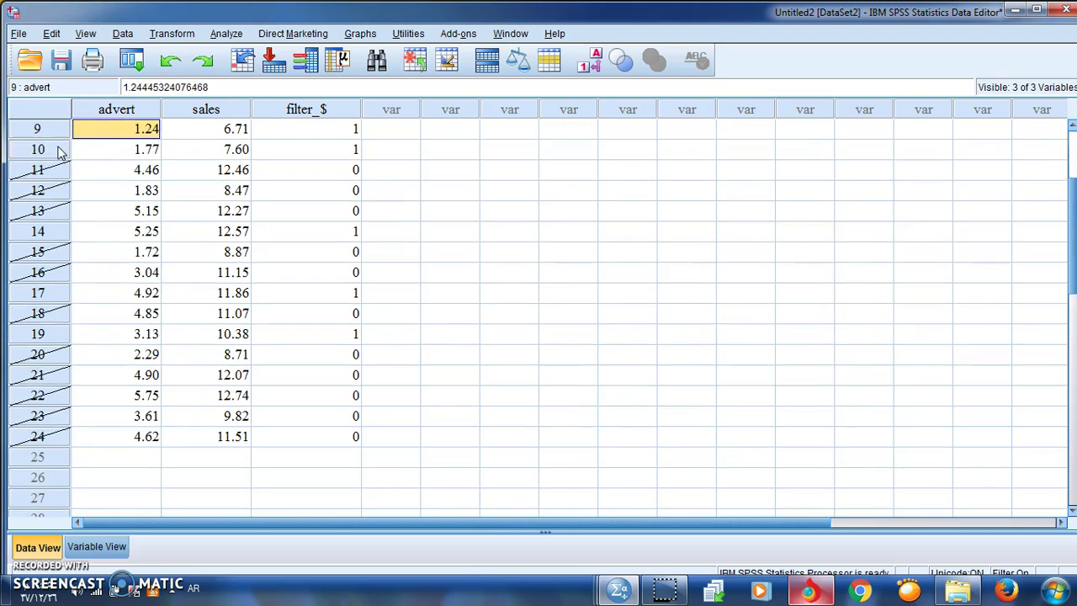
pyautogui.press('Up')
pyautogui.press('Up')
pyautogui.press('Up')
pyautogui.press('Up')
pyautogui.press('Up')
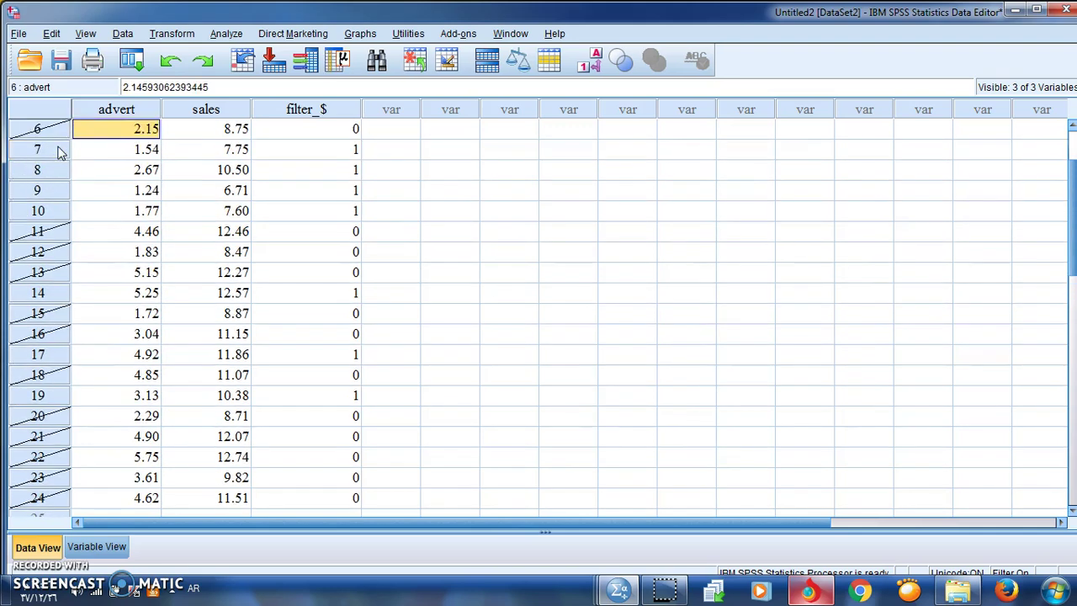
pyautogui.press('Up')
pyautogui.press('Up')
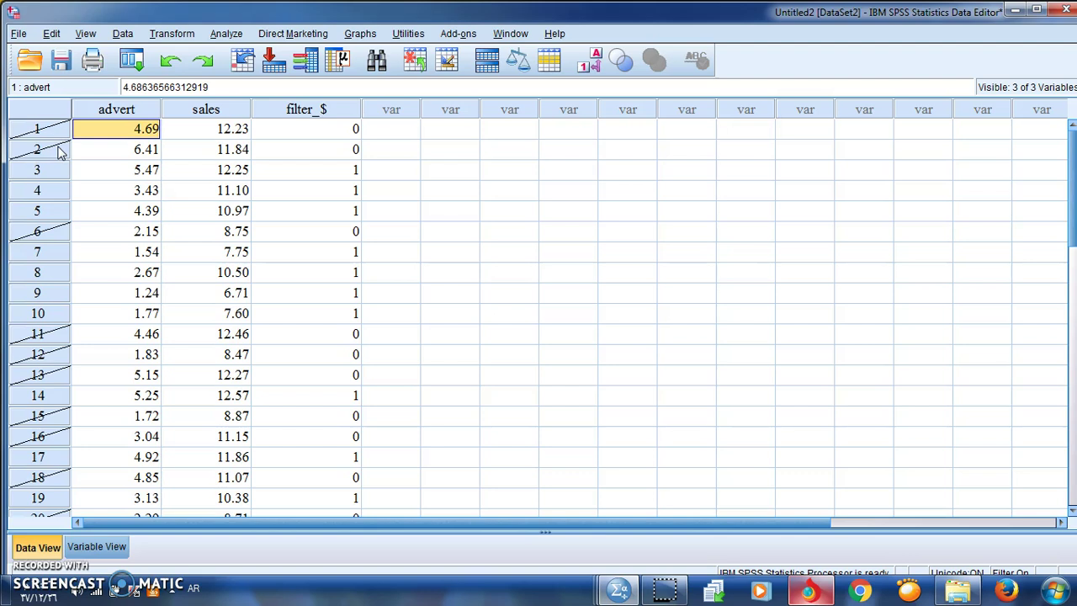
pyautogui.click(122, 34)
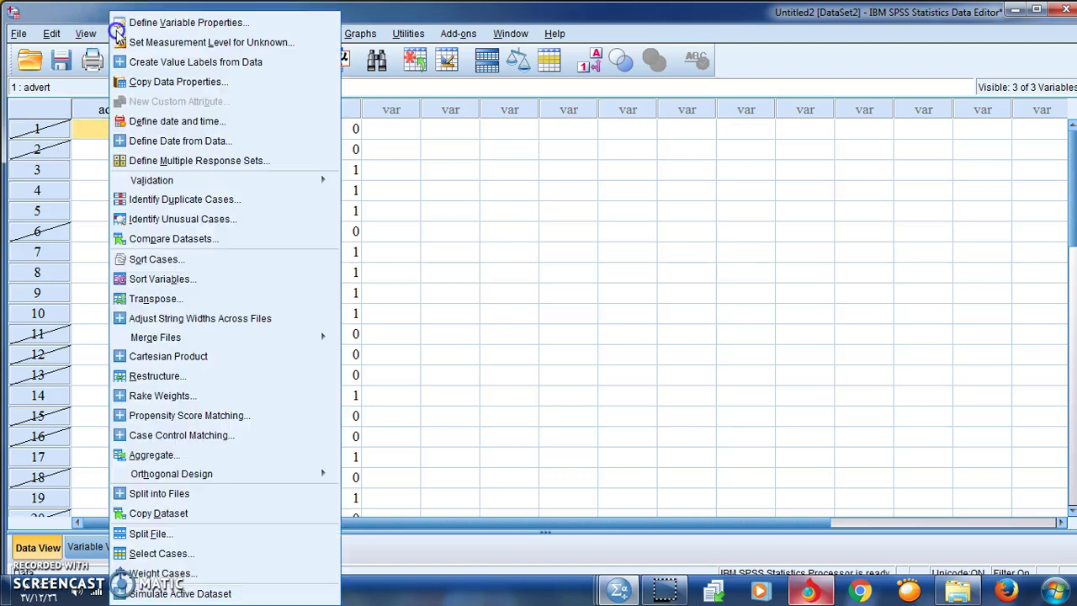
pyautogui.click(185, 553)
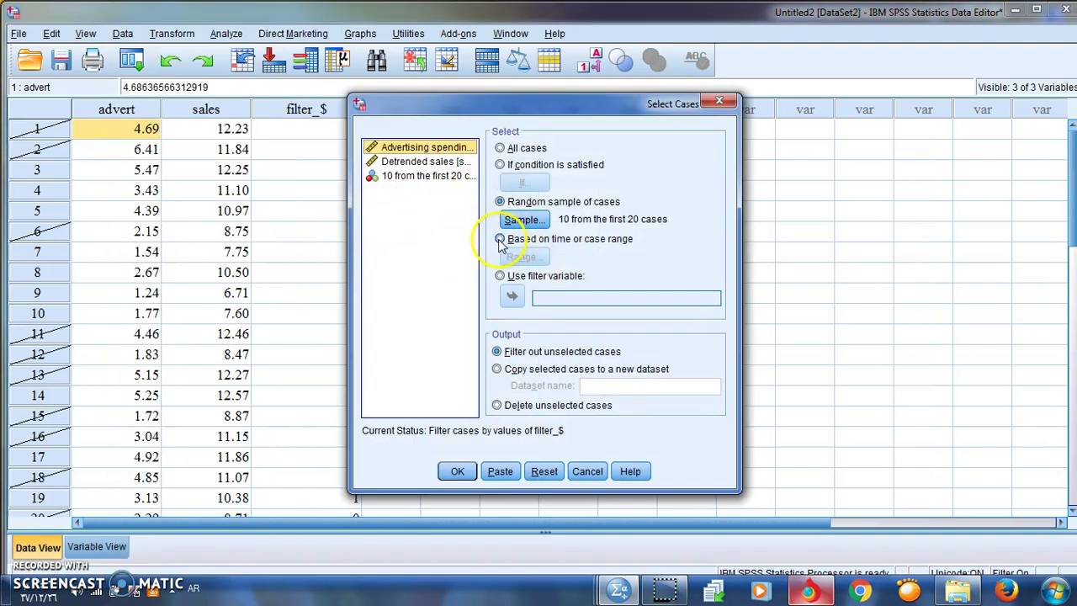
pyautogui.click(709, 102)
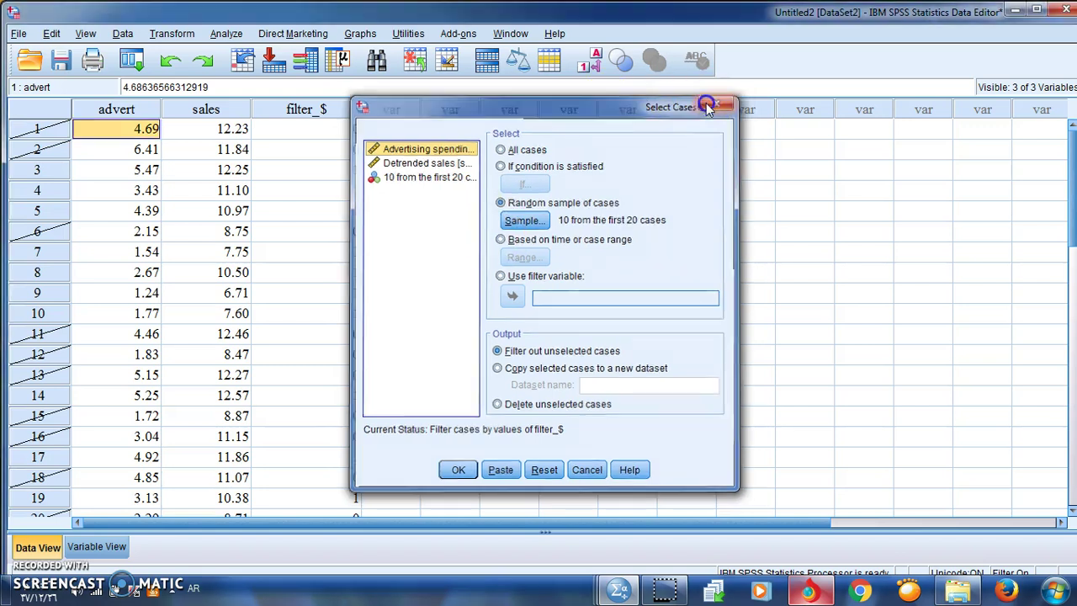
# - Clear the filter_$ column to remove the sample filter from the data
pyautogui.click(327, 108)
pyautogui.rightClick(333, 113)
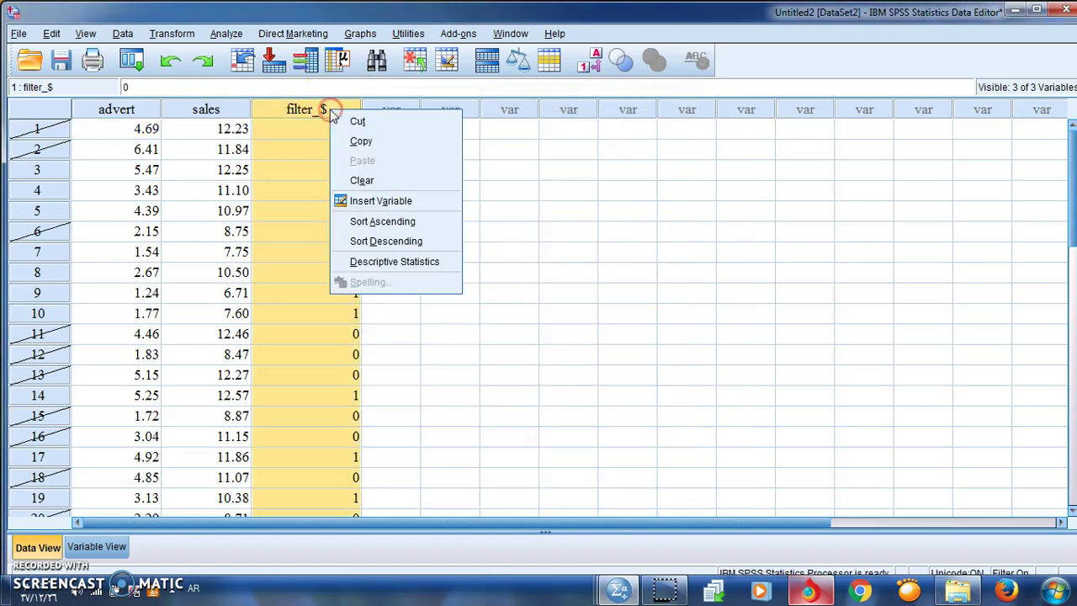
pyautogui.click(362, 181)
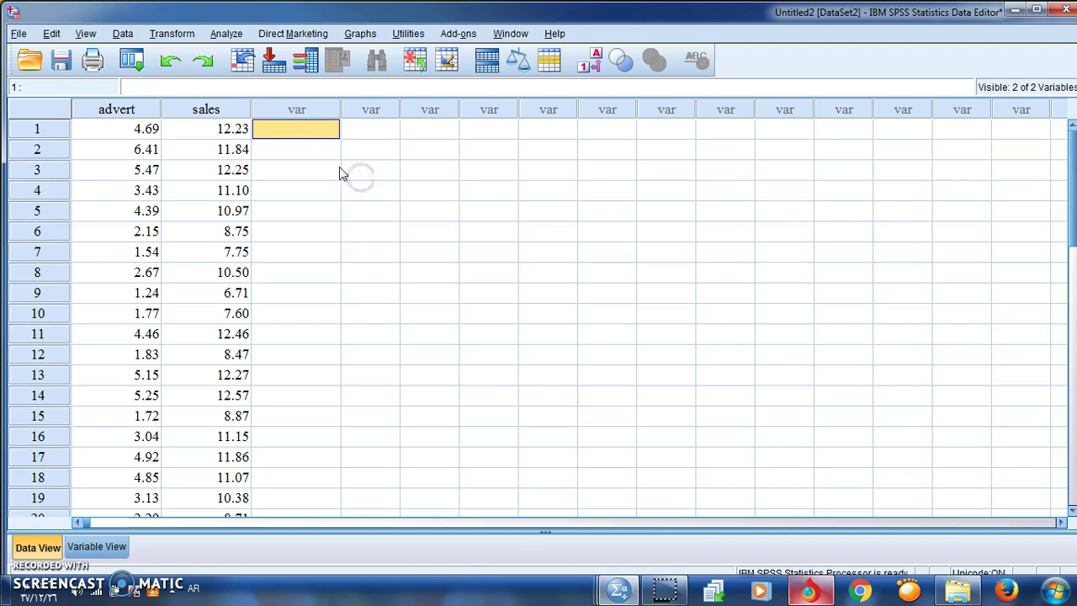
pyautogui.click(204, 171)
# - Set Select Cases to a time or case range with first case 5 and last case 16
pyautogui.click(122, 34)
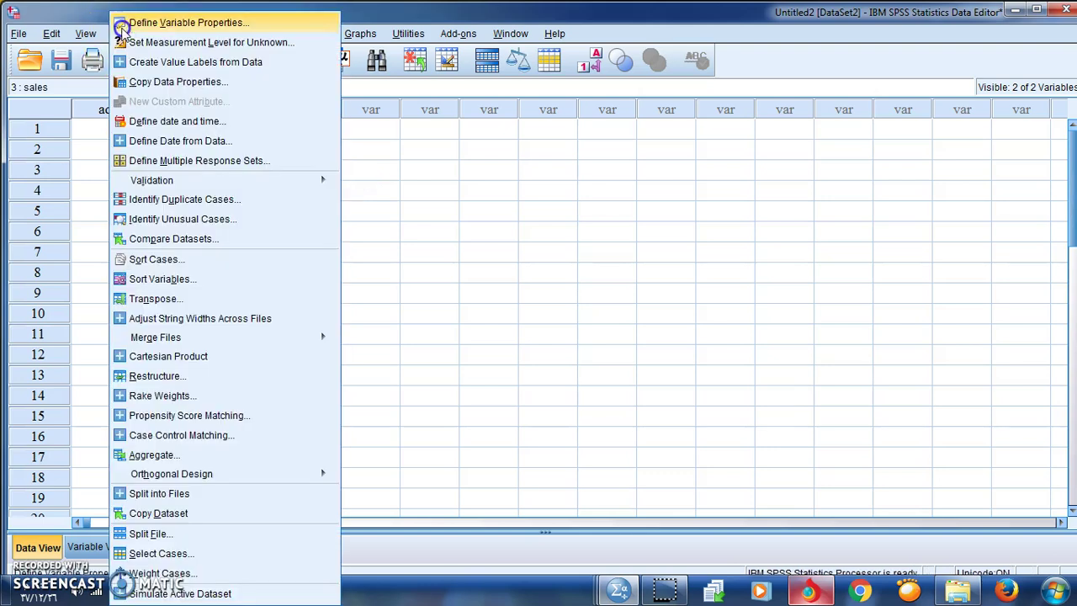
pyautogui.click(206, 553)
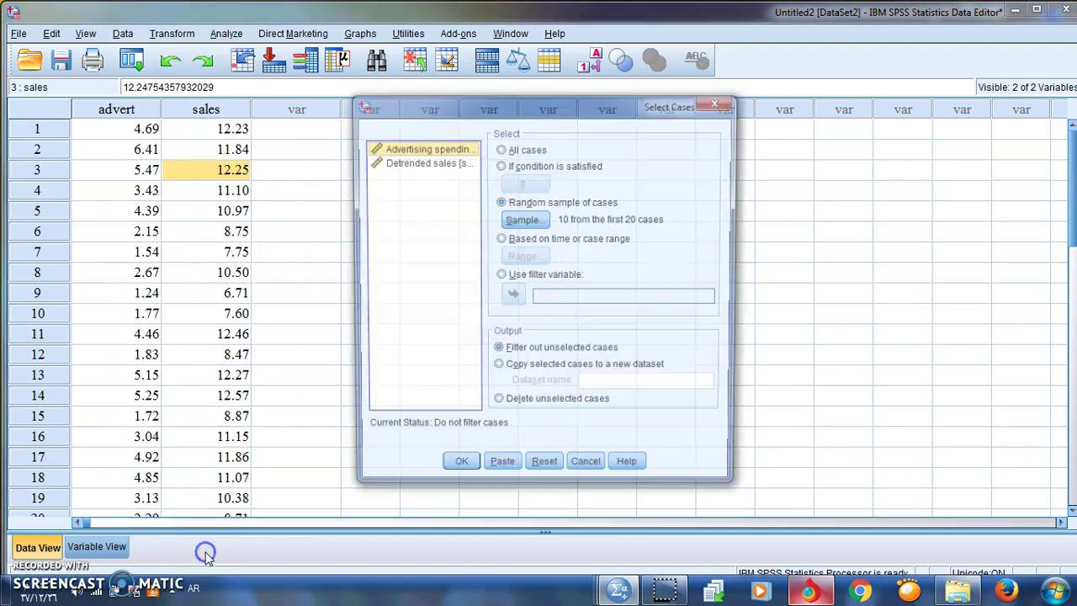
pyautogui.click(501, 239)
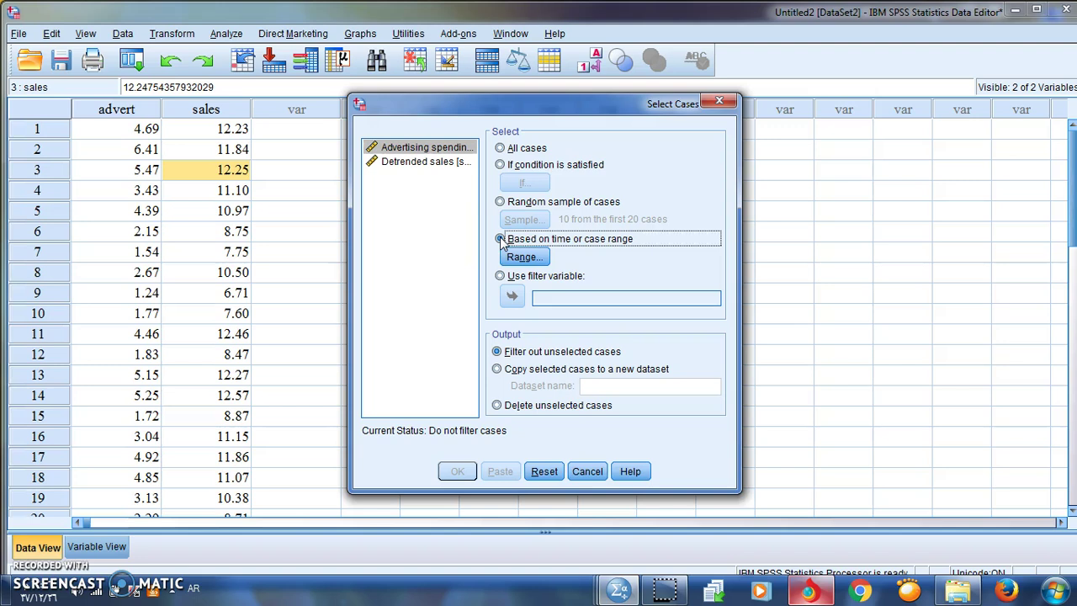
pyautogui.click(525, 258)
pyautogui.click(541, 294)
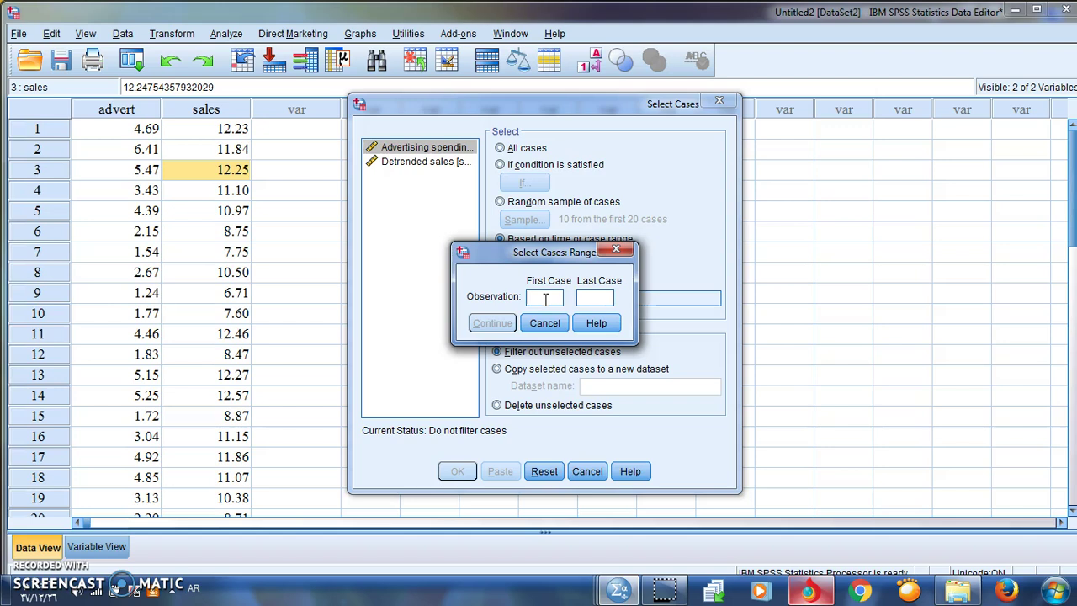
pyautogui.write('5')
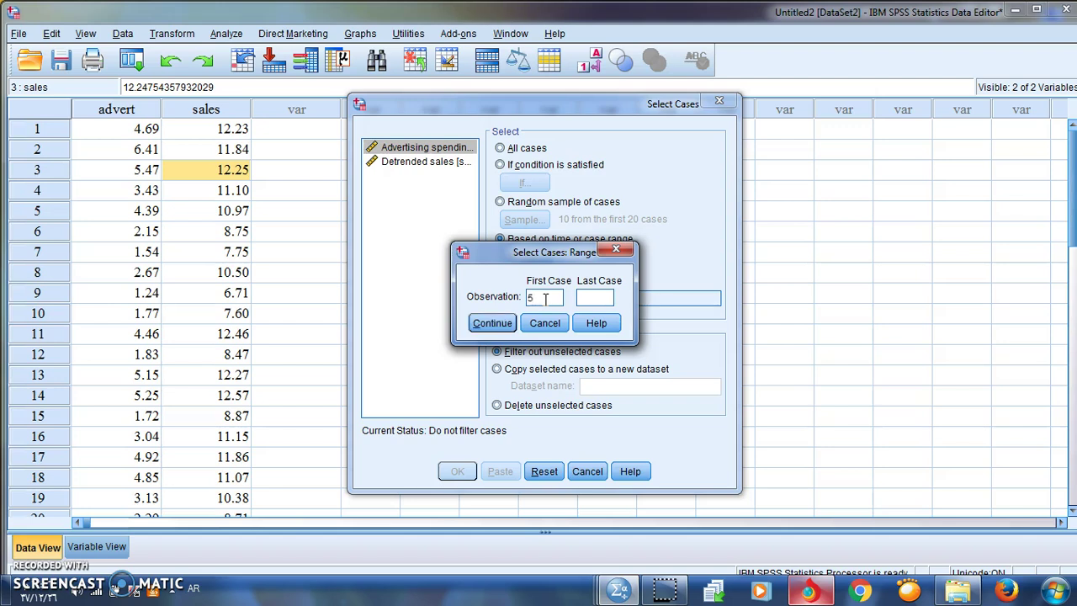
pyautogui.click(583, 301)
pyautogui.click(491, 324)
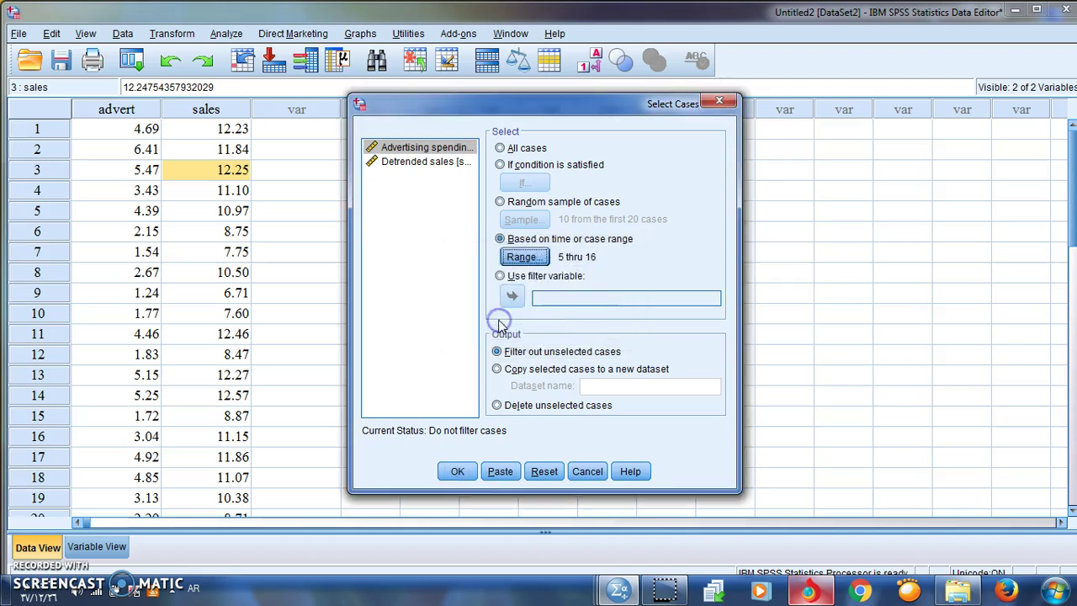
# - Apply the case range selection, minimize the output viewer, and highlight case rows 5 to 16
pyautogui.click(457, 472)
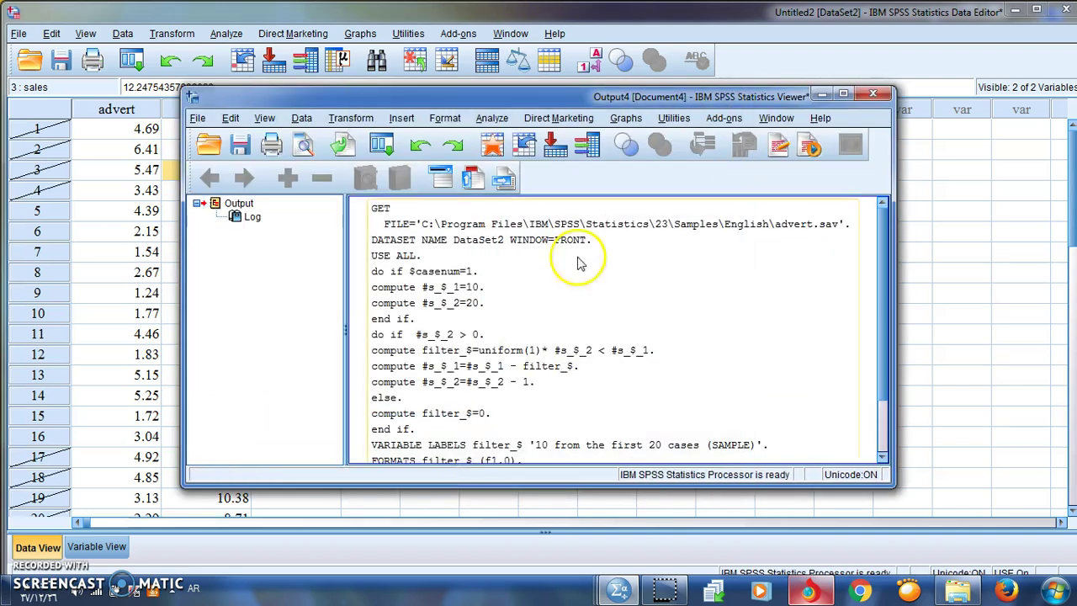
pyautogui.click(818, 96)
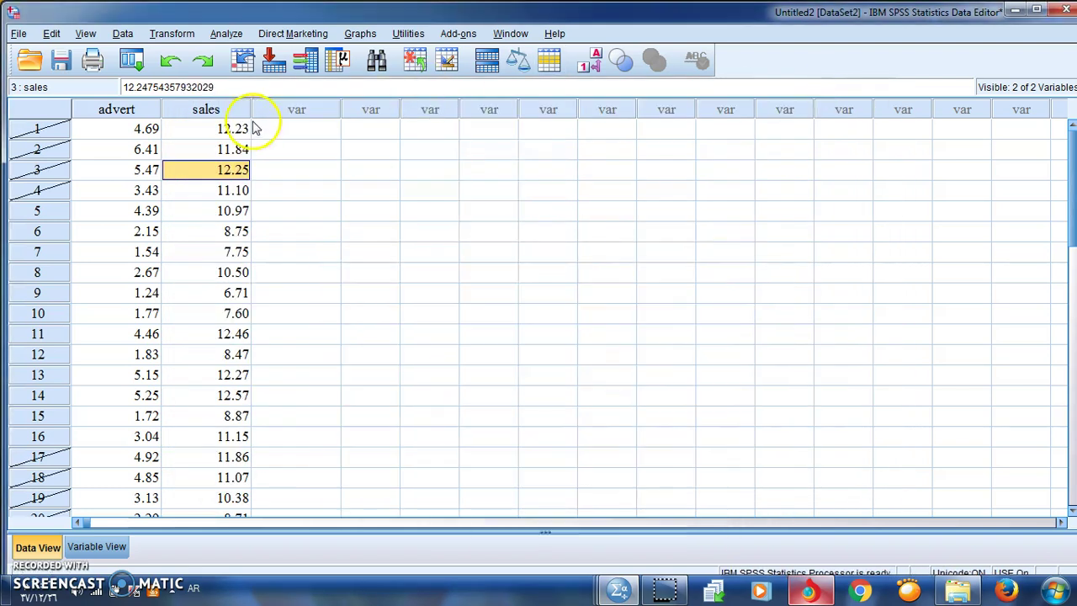
pyautogui.moveTo(37, 210); pyautogui.dragTo(49, 436)
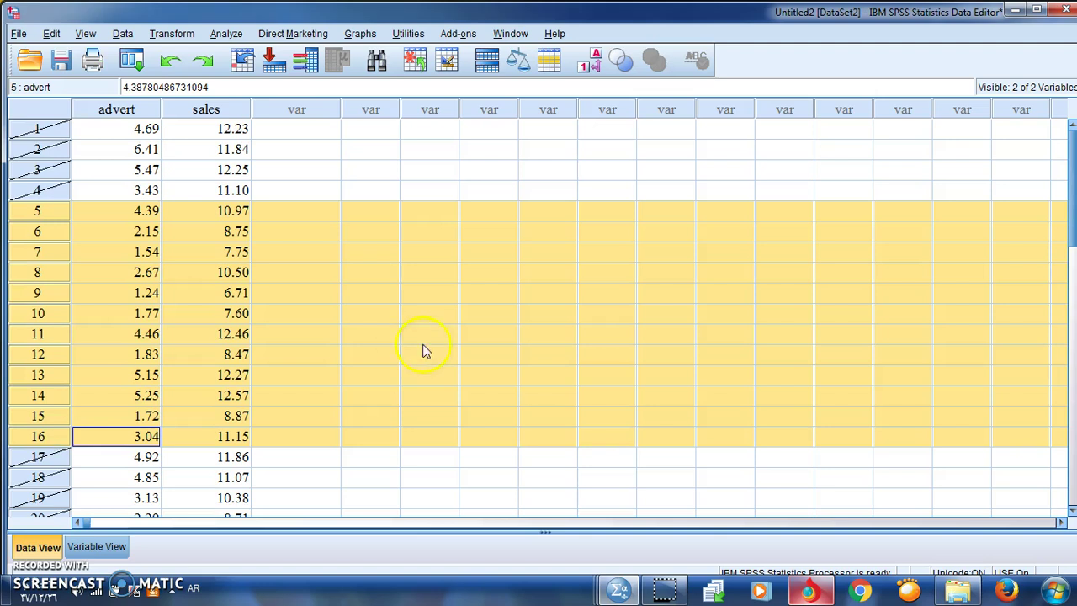
pyautogui.moveTo(1071, 183)
pyautogui.mouseDown()
pyautogui.moveTo(1072, 244)
pyautogui.moveTo(1072, 166)
pyautogui.mouseUp()
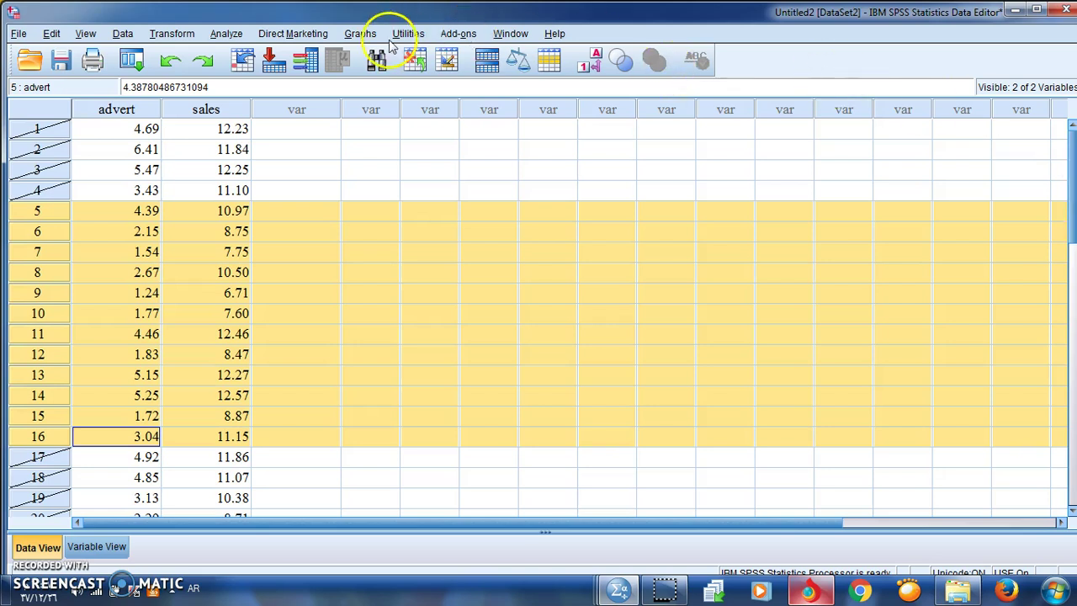
# - Run Frequencies on Advertising spending and Detrended sales, and look through the resulting frequency tables
pyautogui.click(237, 35)
pyautogui.moveTo(337, 73)
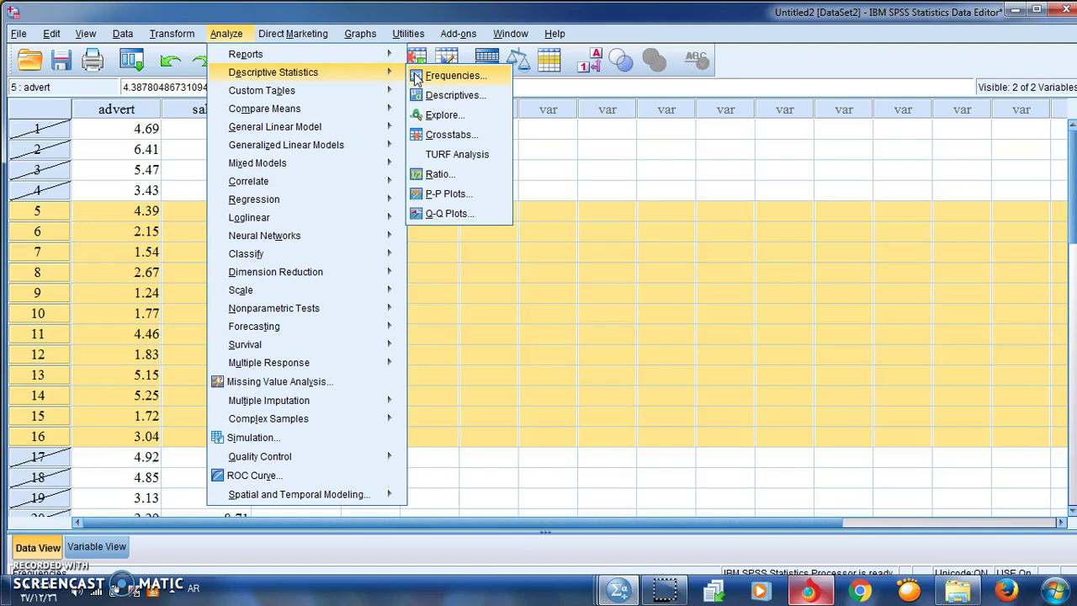
pyautogui.click(444, 76)
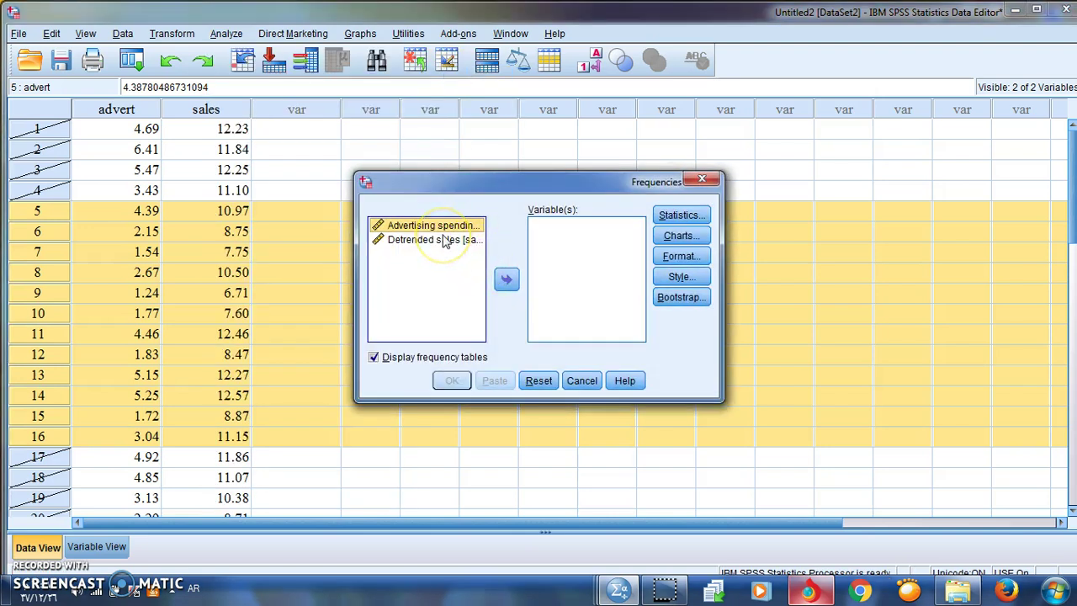
pyautogui.keyDown('shift'); pyautogui.click(444, 241); pyautogui.keyUp('shift')
pyautogui.click(506, 278)
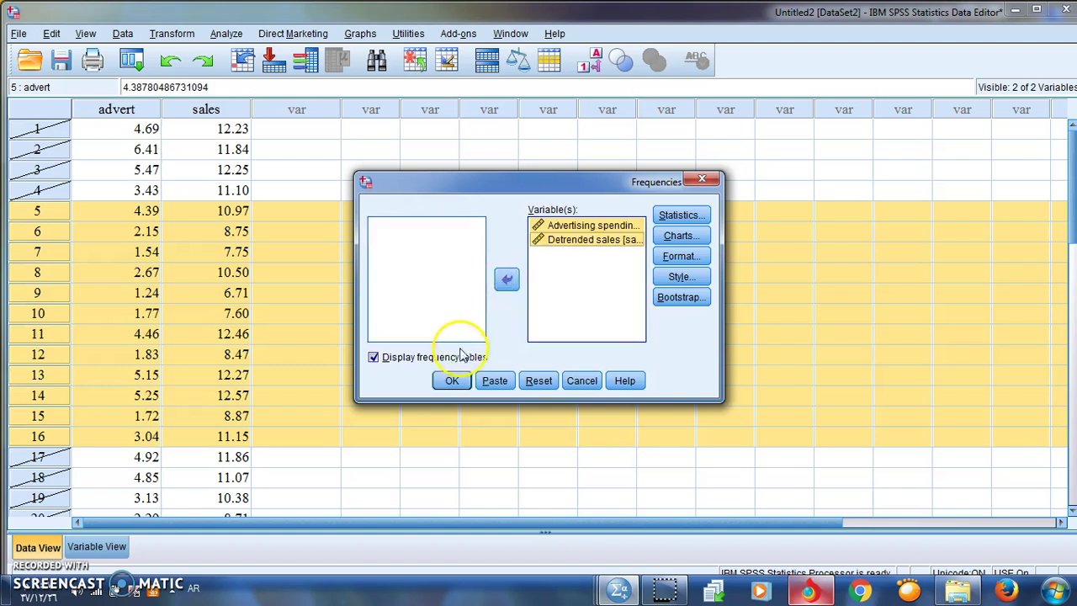
pyautogui.click(452, 380)
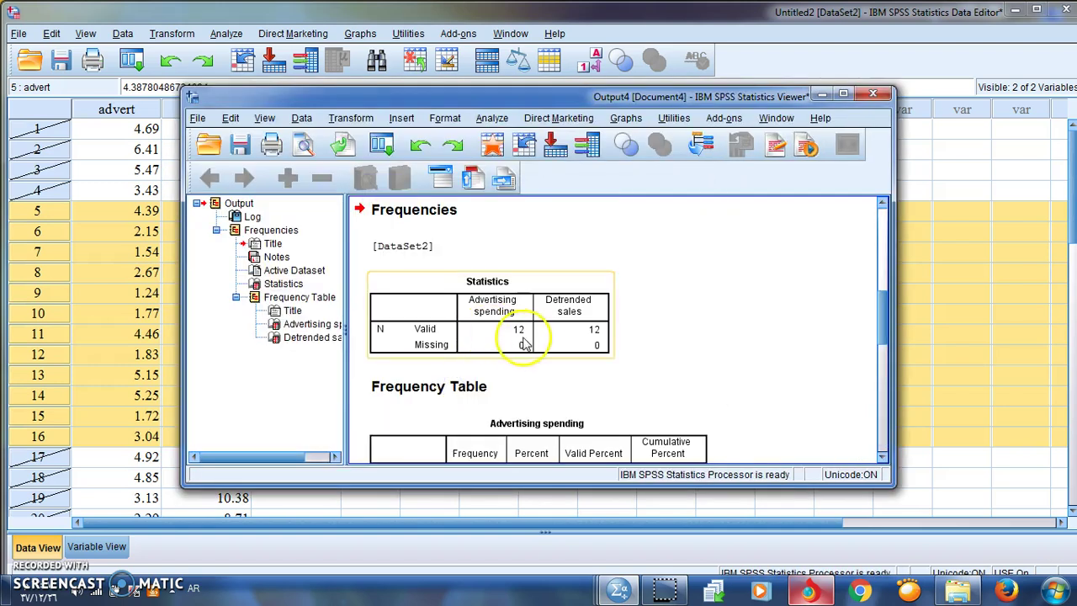
pyautogui.click(883, 360)
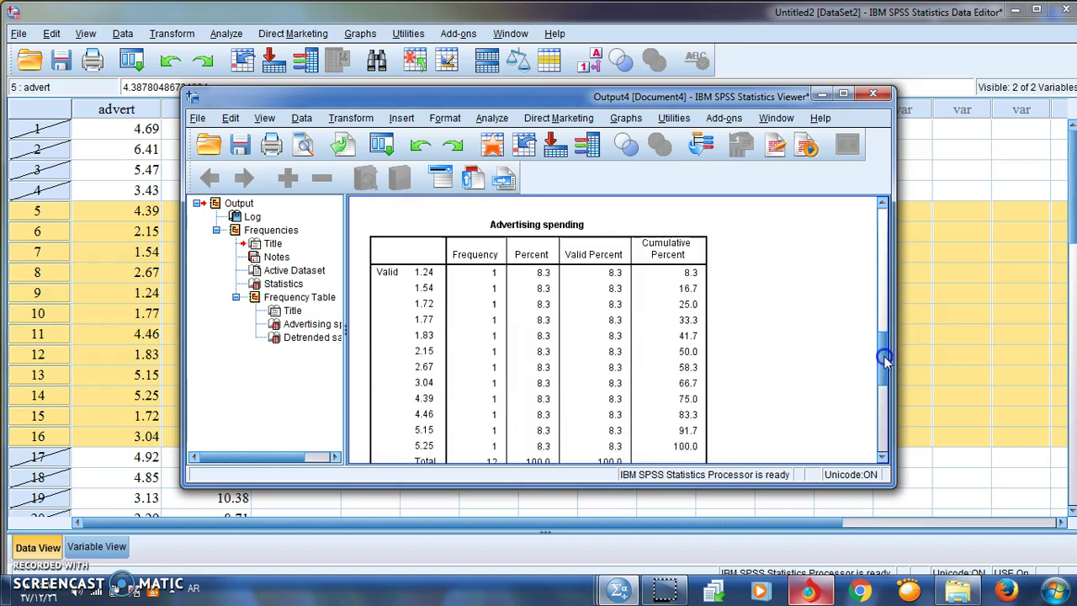
# - Review the Detrended sales and Advertising spending frequency tables produced from the selected cases
pyautogui.moveTo(884, 360); pyautogui.dragTo(884, 444)
pyautogui.click(562, 271)
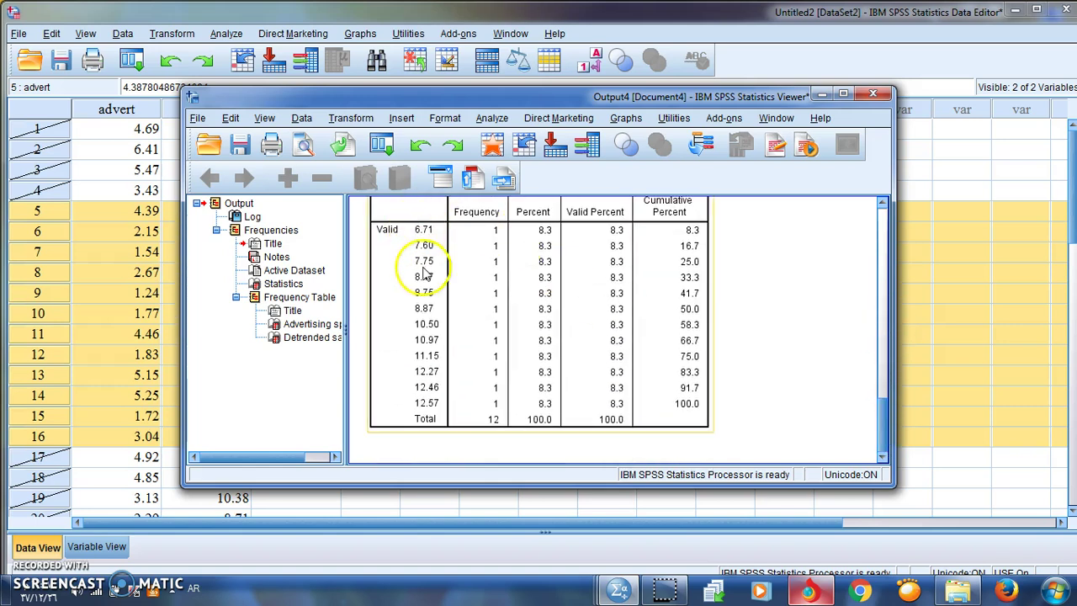
pyautogui.moveTo(884, 423); pyautogui.dragTo(884, 356)
pyautogui.click(616, 289)
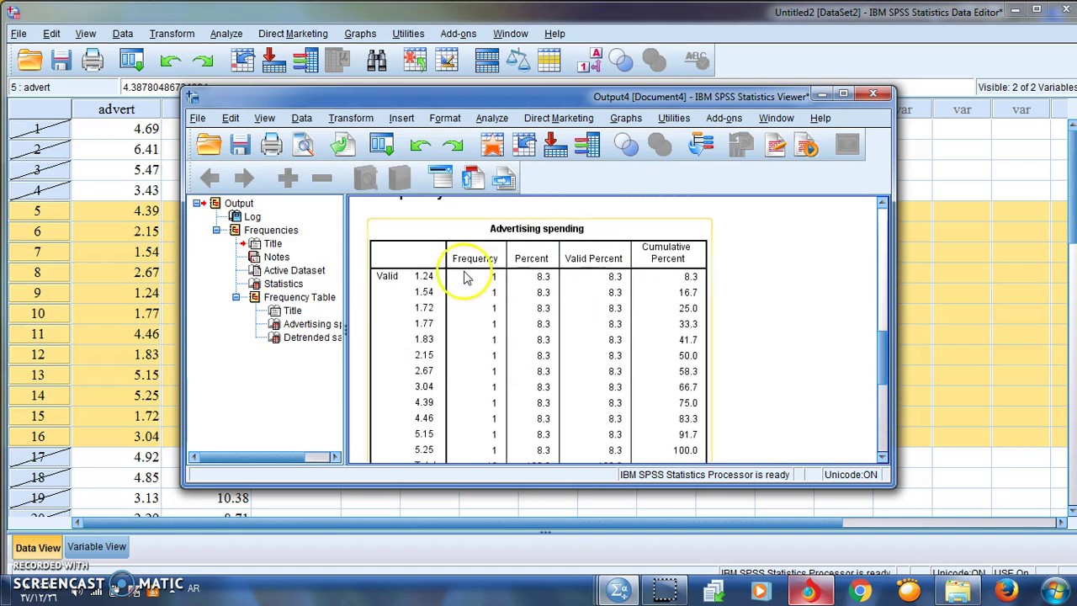
# - Move the output viewer off the data to compare the Advertising spending table with case rows 5 to 16, and close the output without saving
pyautogui.click(830, 310)
pyautogui.moveTo(769, 95); pyautogui.dragTo(875, 89)
pyautogui.click(748, 293)
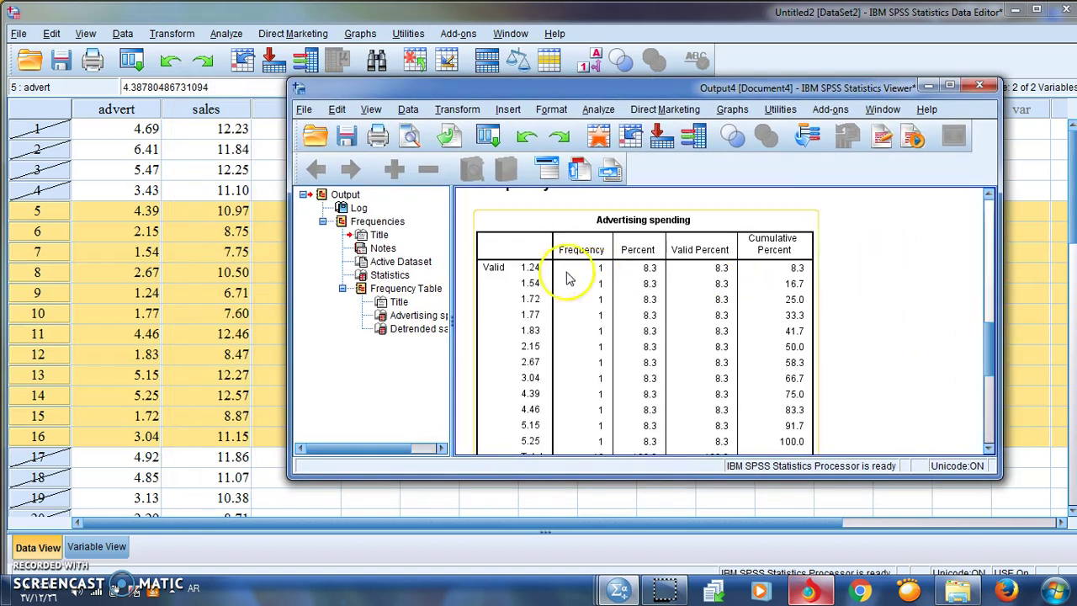
pyautogui.click(495, 272)
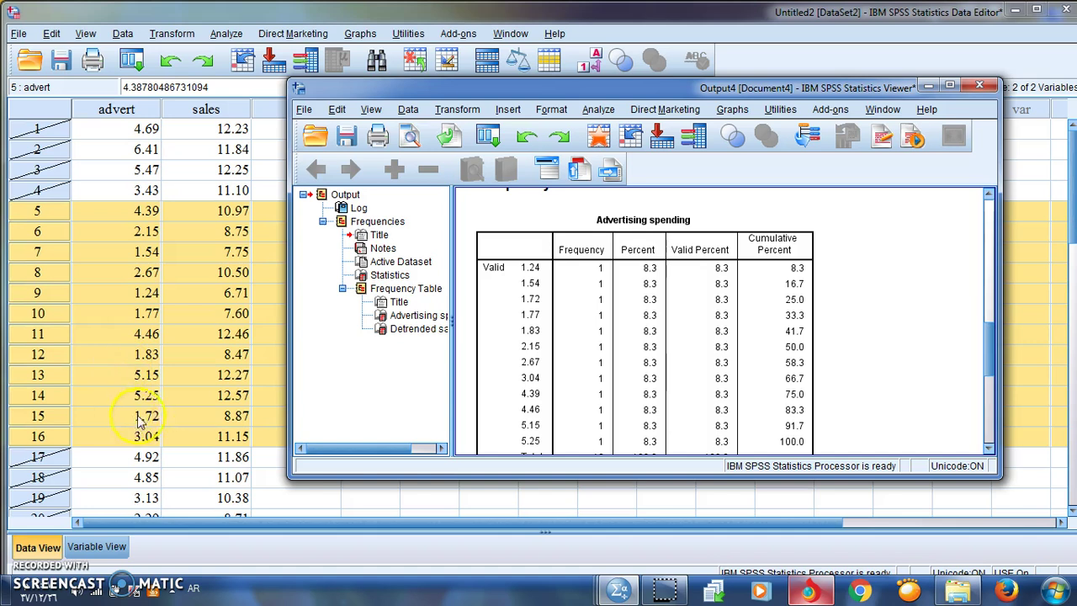
pyautogui.click(532, 279)
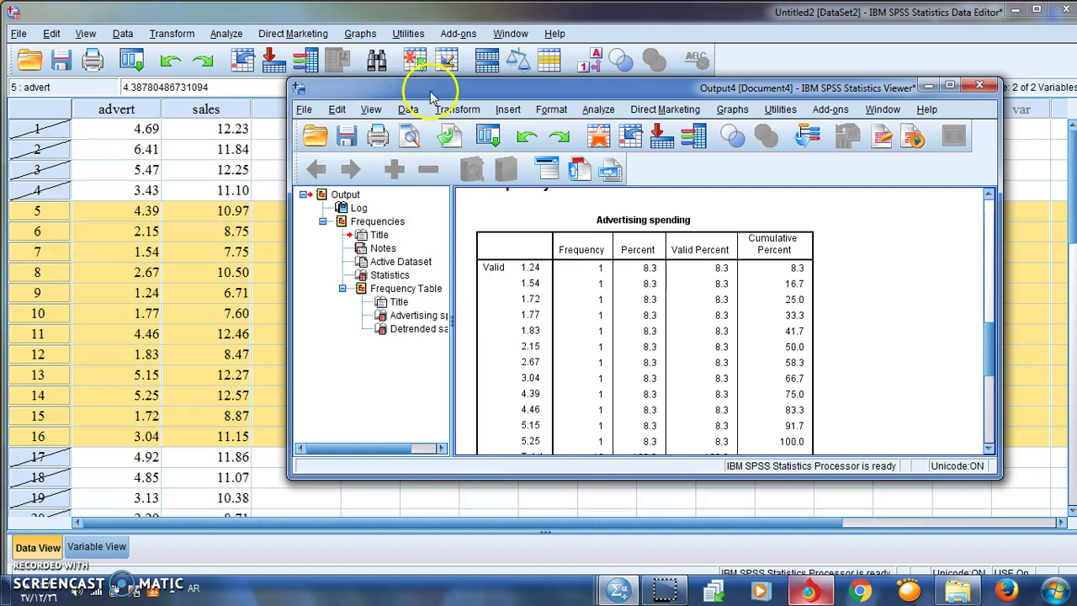
pyautogui.click(981, 86)
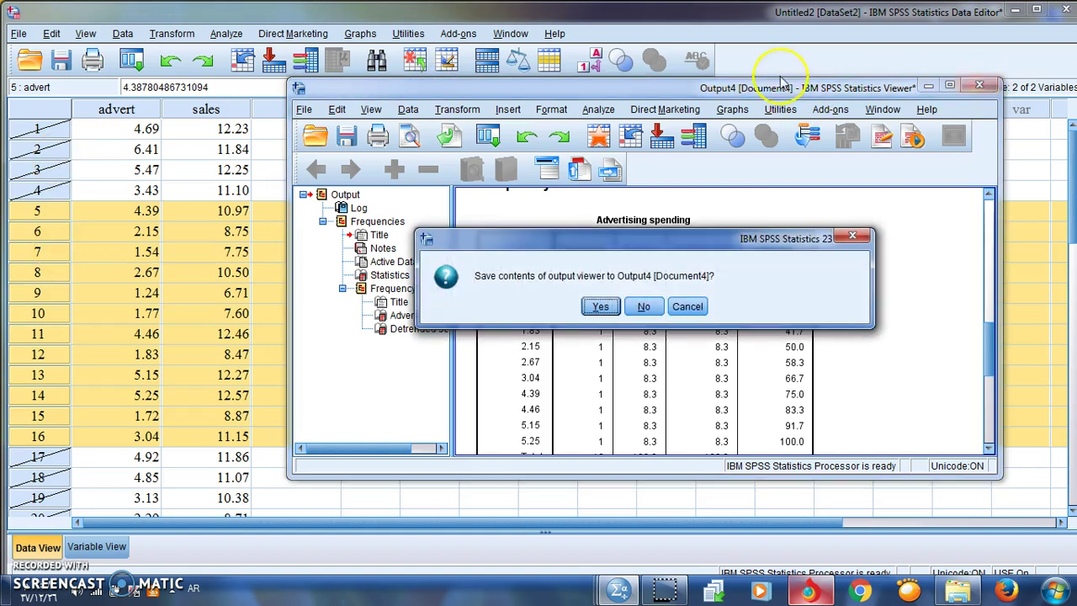
pyautogui.click(643, 308)
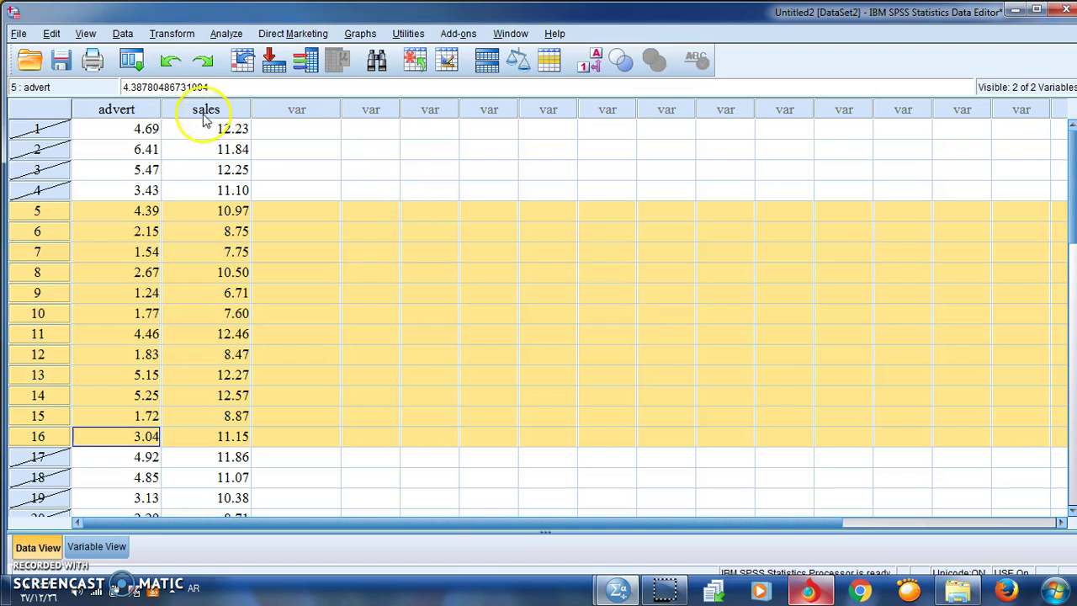
pyautogui.click(18, 33)
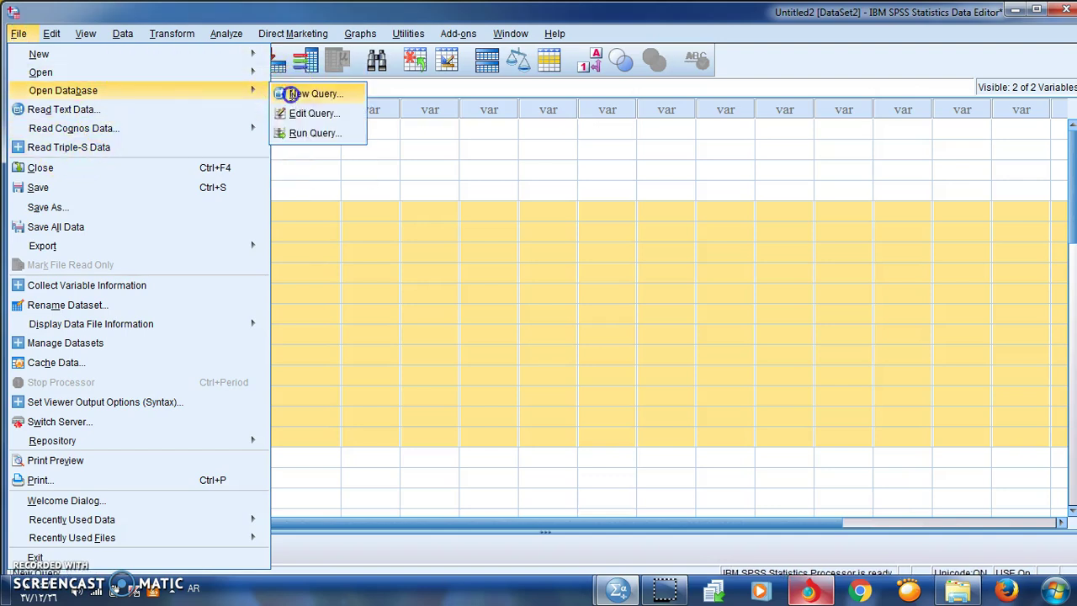
pyautogui.click(307, 90)
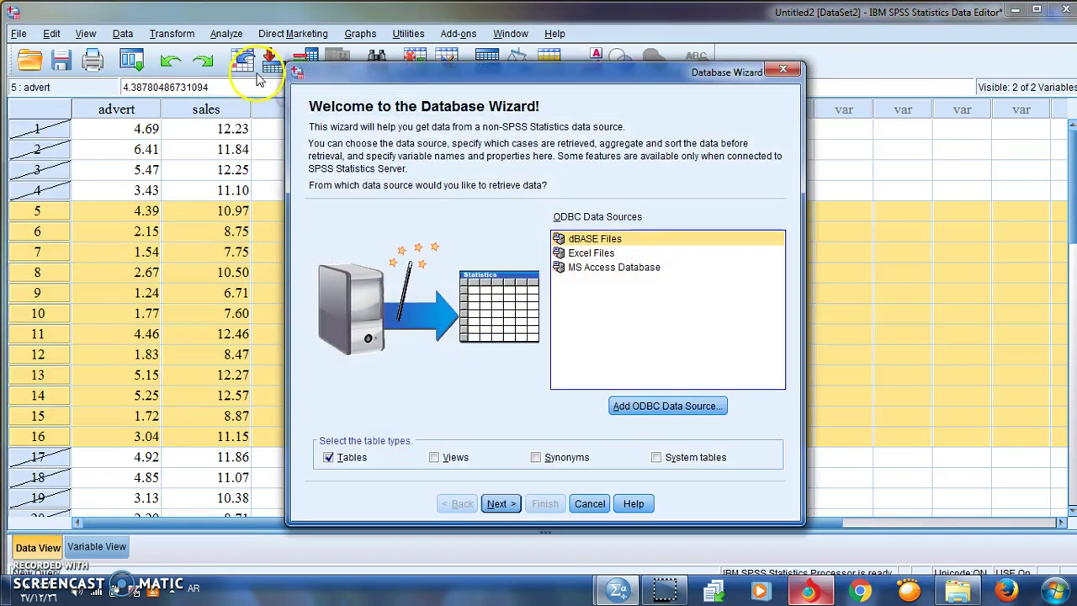
pyautogui.click(782, 69)
# - Open the sample data file stroke_invalid.sav from the English folder and go to its last case
pyautogui.click(25, 36)
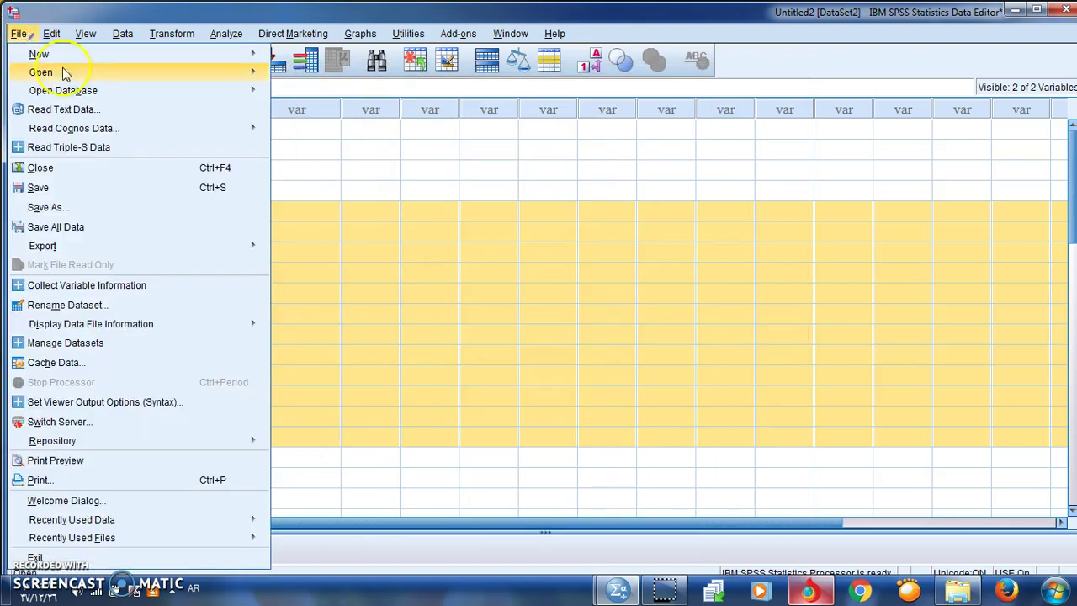
pyautogui.moveTo(65, 72)
pyautogui.click(302, 95)
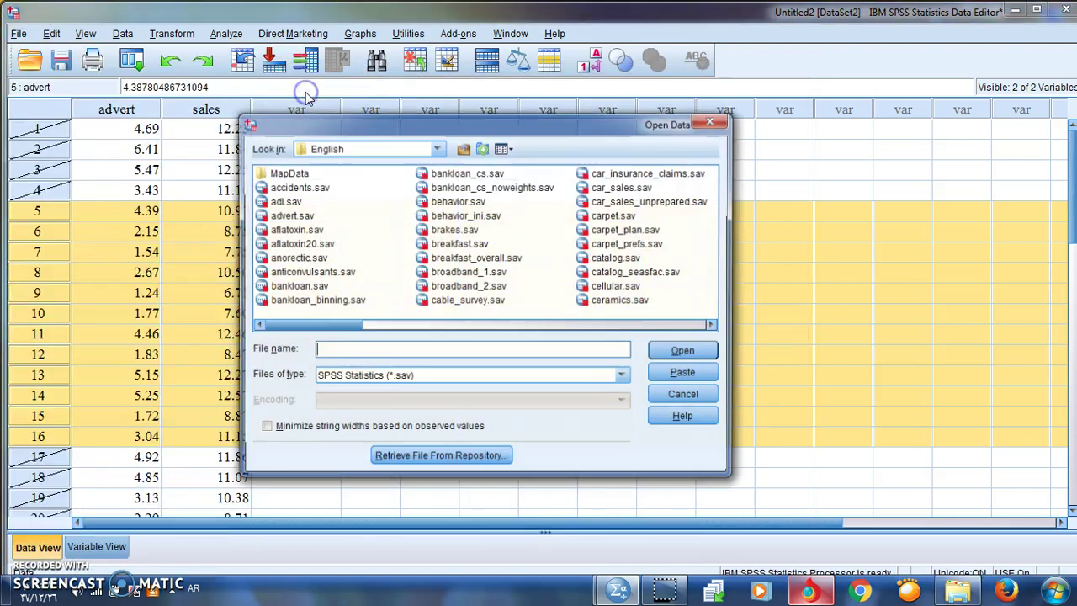
pyautogui.moveTo(356, 325); pyautogui.dragTo(623, 327)
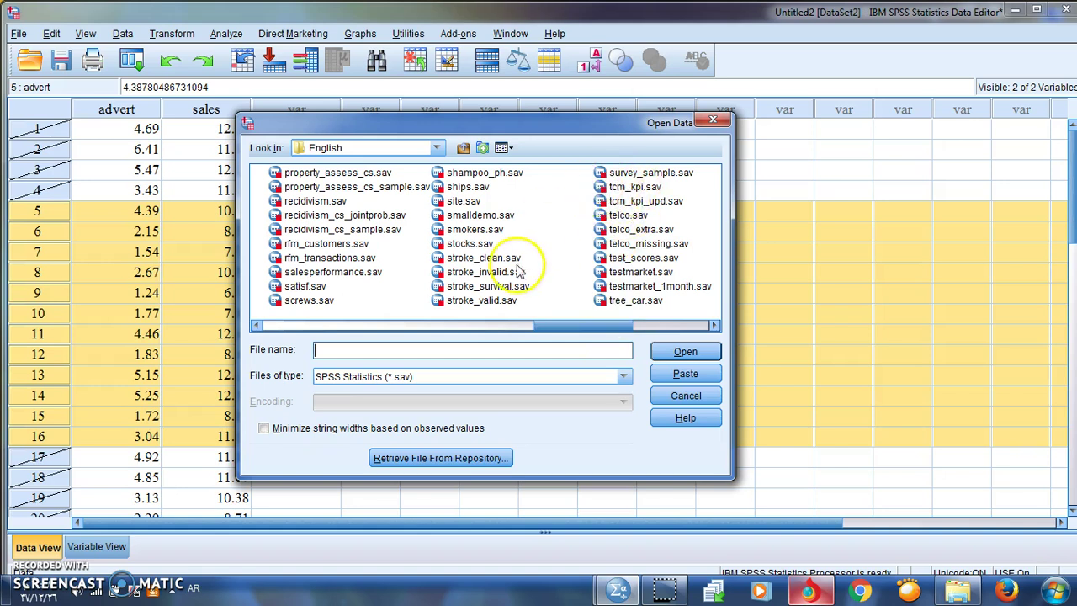
pyautogui.doubleClick(481, 273)
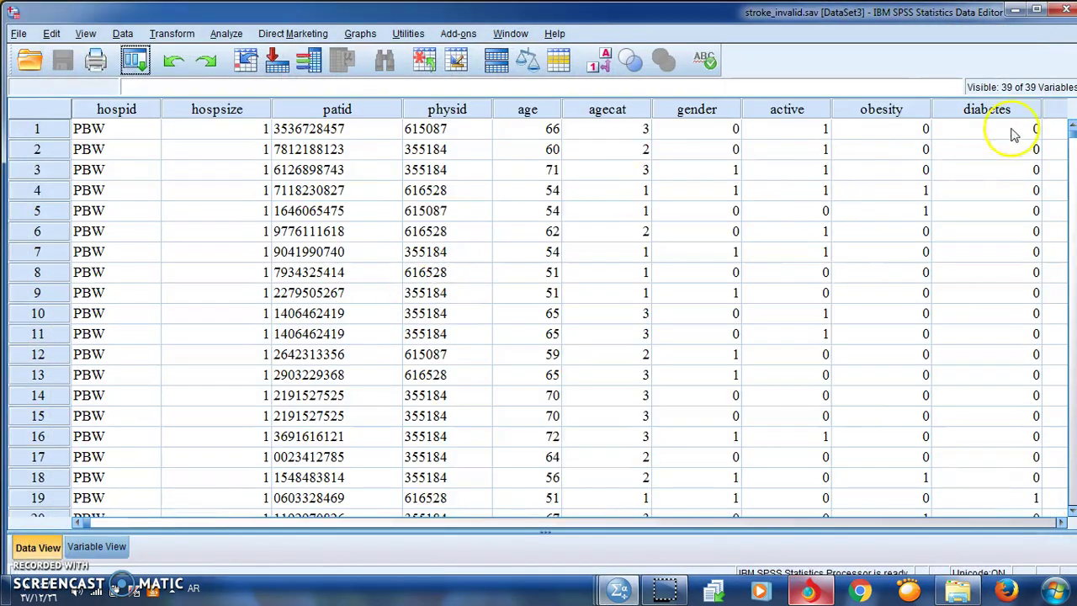
pyautogui.moveTo(1070, 137); pyautogui.dragTo(1070, 492)
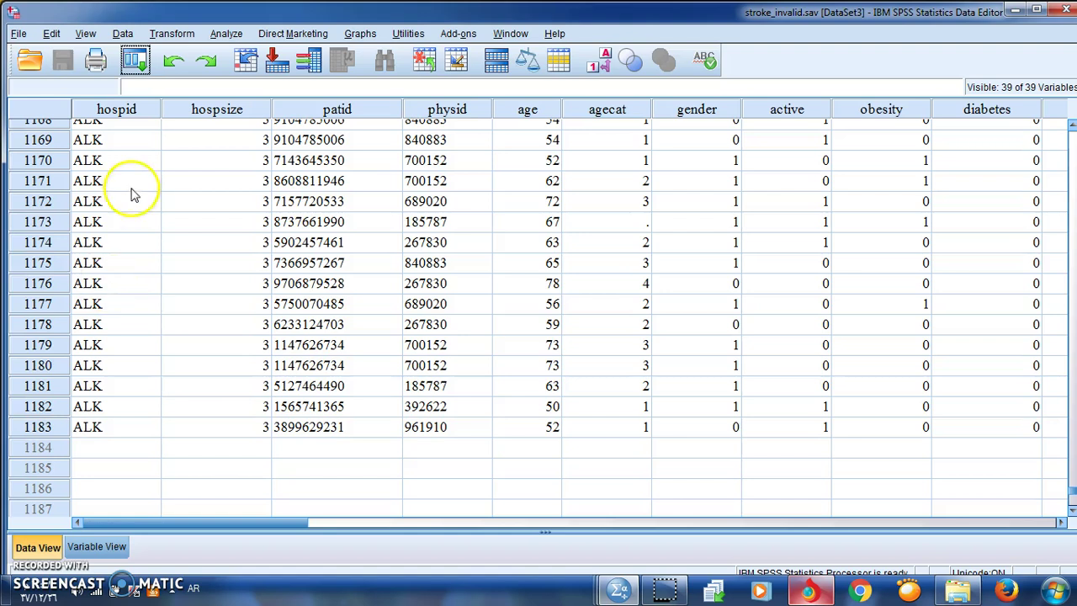
# - Set Select Cases to a random sample of approximately 50% of all cases
pyautogui.click(123, 34)
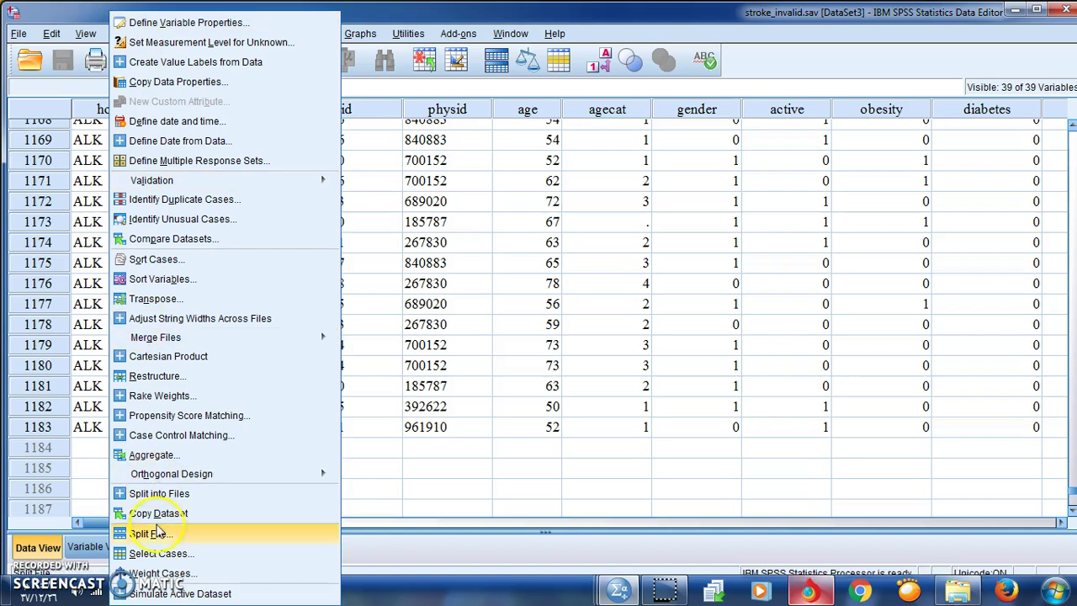
pyautogui.click(172, 555)
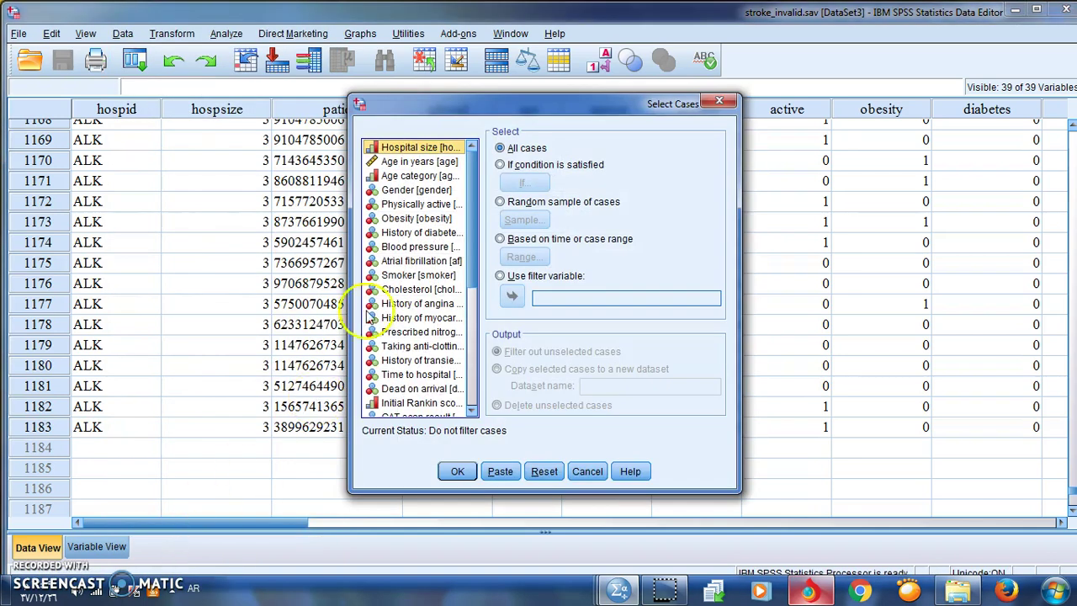
pyautogui.click(500, 202)
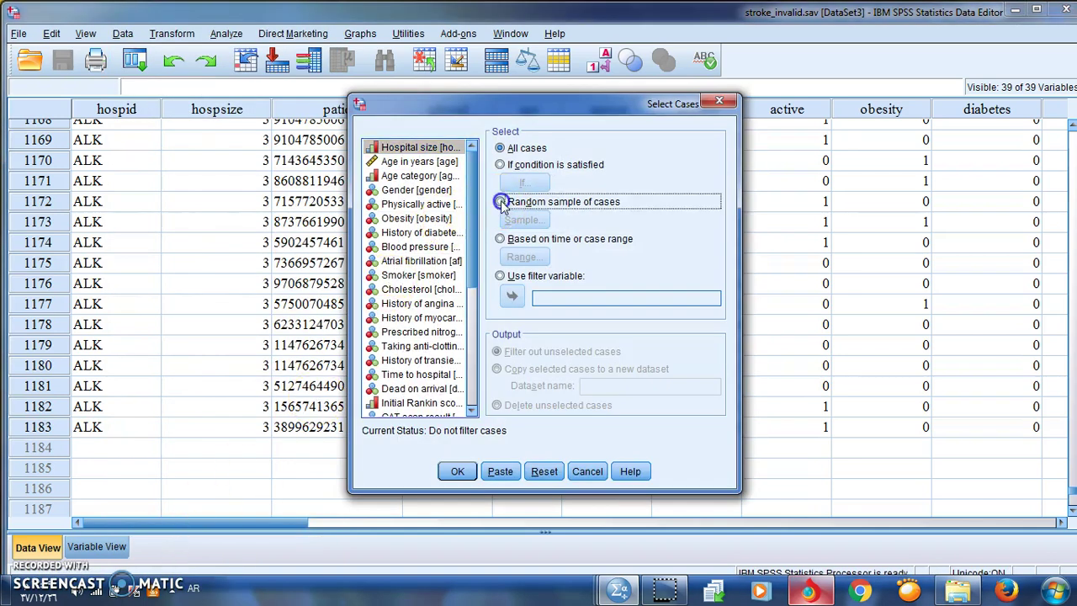
pyautogui.click(524, 221)
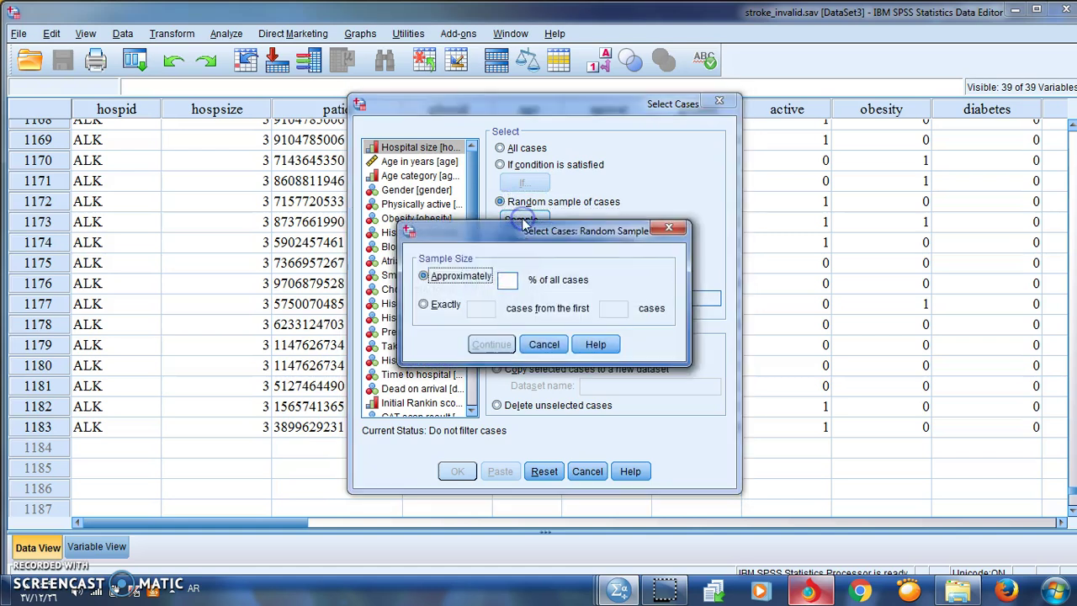
pyautogui.click(509, 281)
pyautogui.write('50')
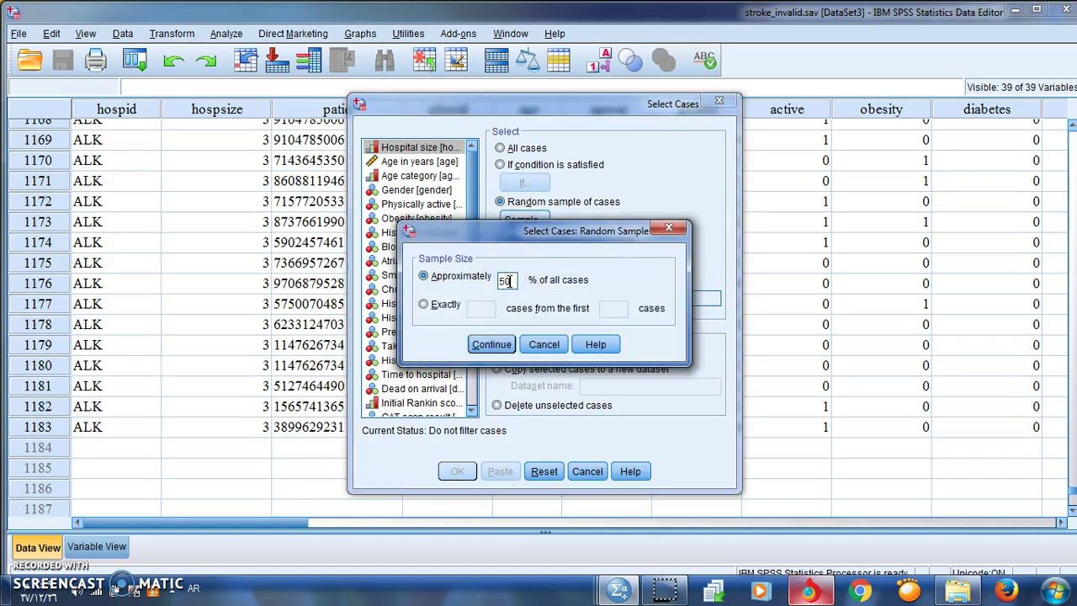
pyautogui.click(491, 344)
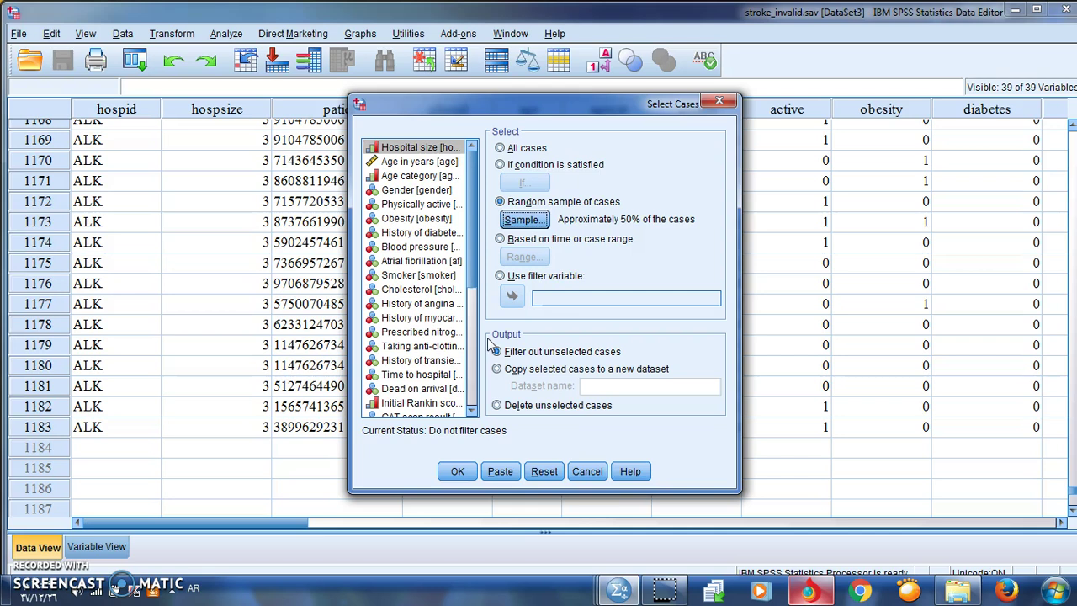
# - Apply the random sample selection with unselected cases filtered out, and close the output log without saving
pyautogui.click(458, 474)
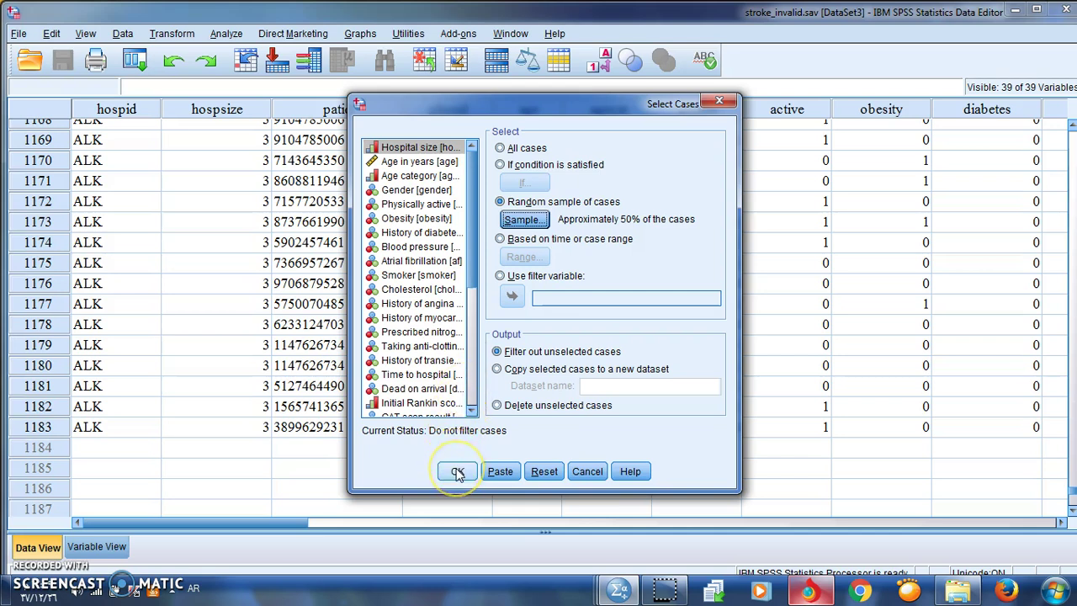
pyautogui.click(458, 473)
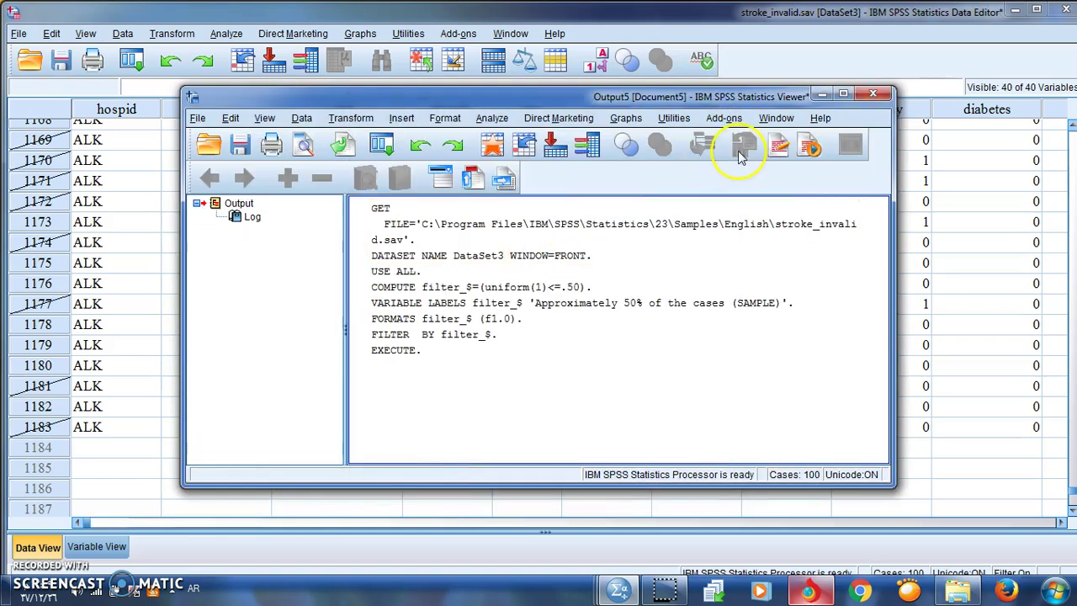
pyautogui.click(874, 95)
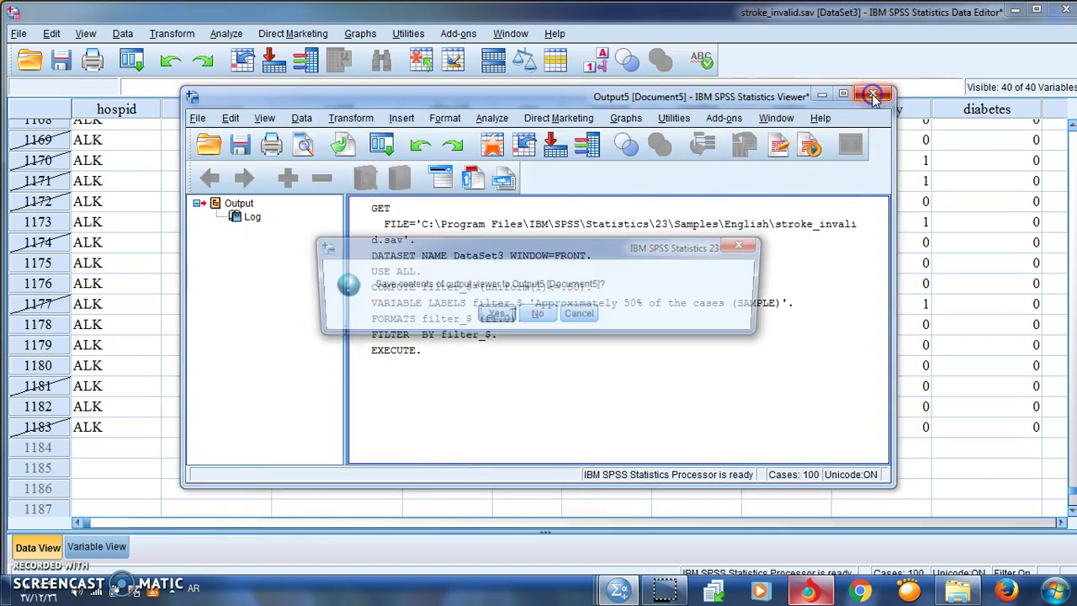
pyautogui.click(538, 317)
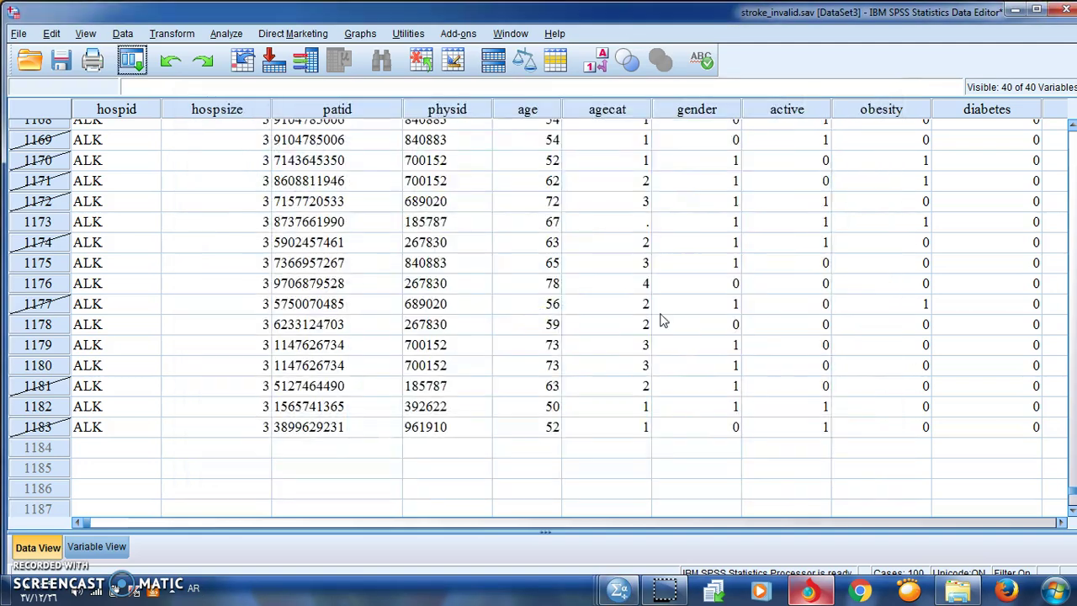
pyautogui.moveTo(1073, 490); pyautogui.dragTo(1072, 132)
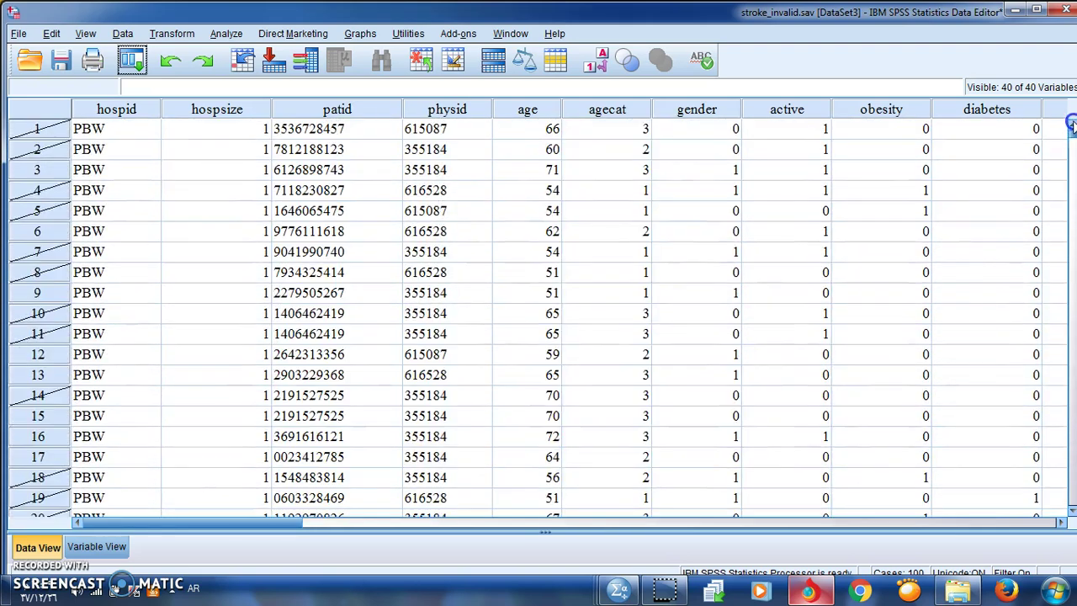
# - Run Frequencies on the Gender variable for the sampled cases
pyautogui.click(226, 33)
pyautogui.moveTo(295, 77)
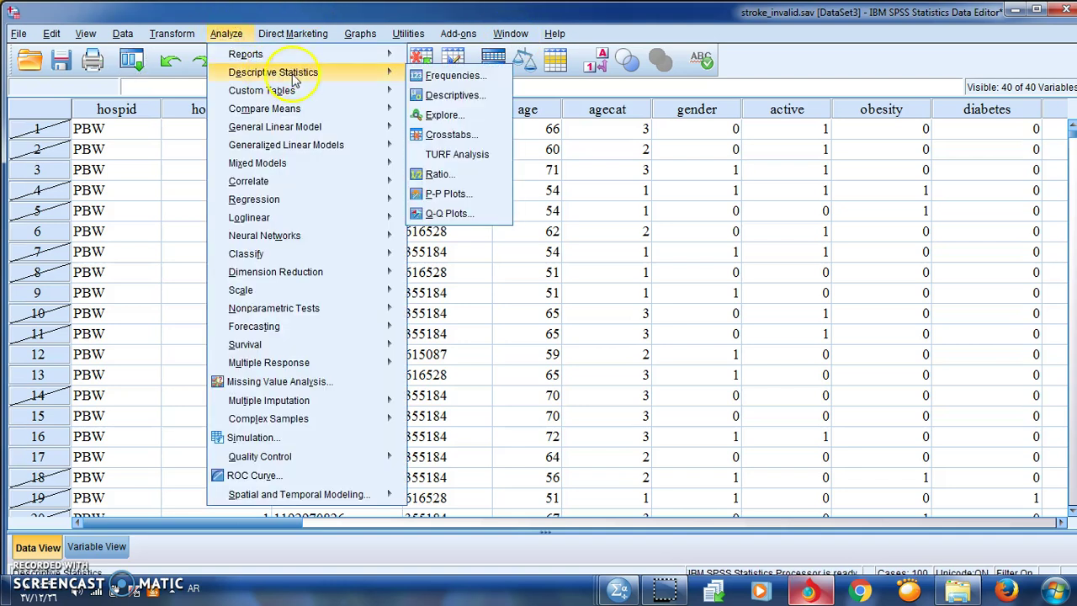
pyautogui.click(439, 76)
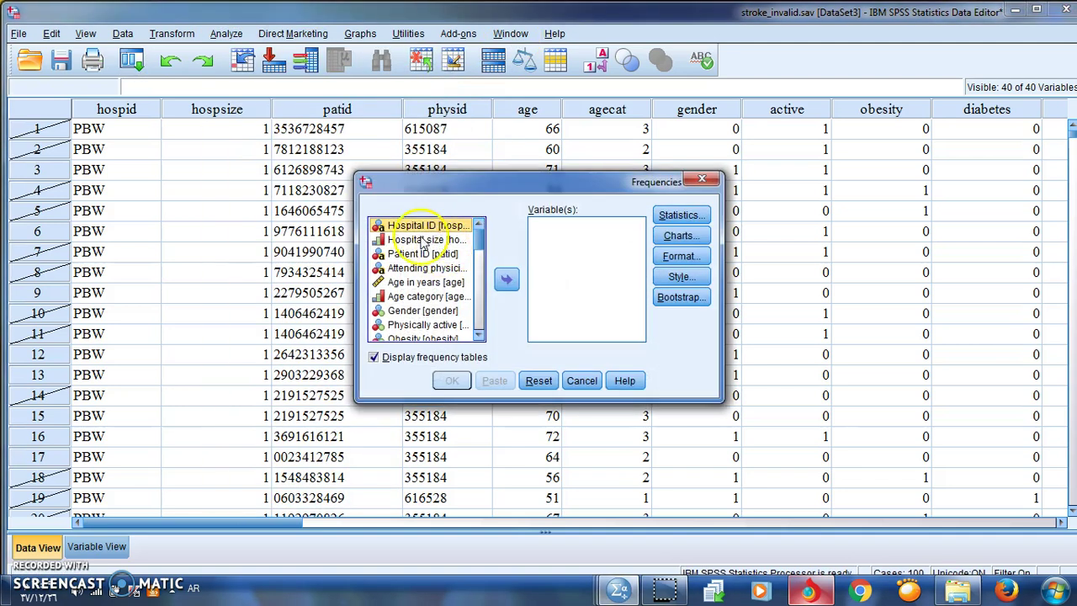
pyautogui.click(429, 284)
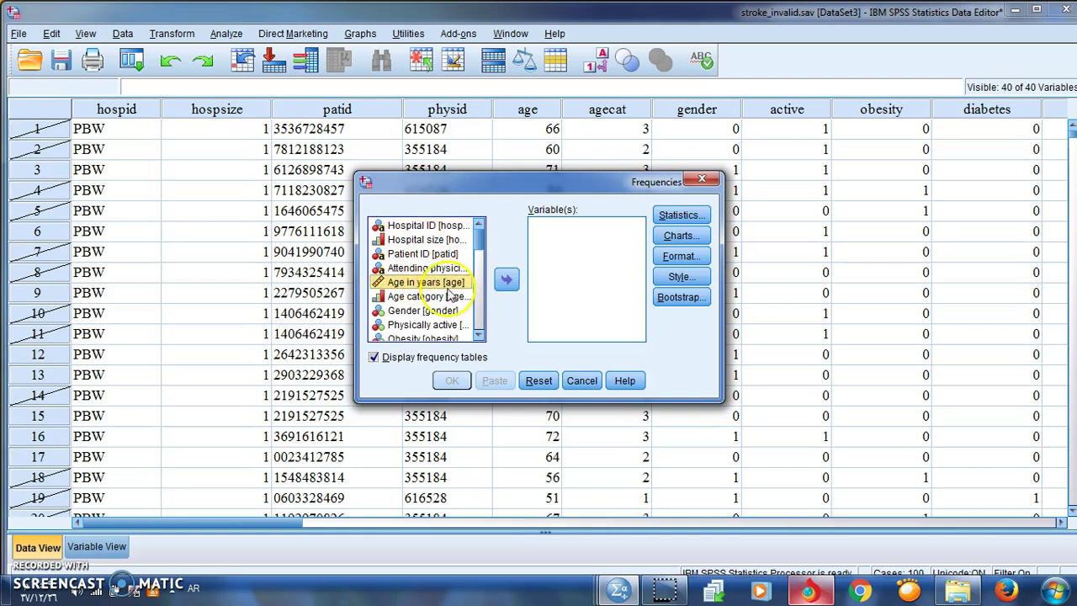
pyautogui.click(436, 297)
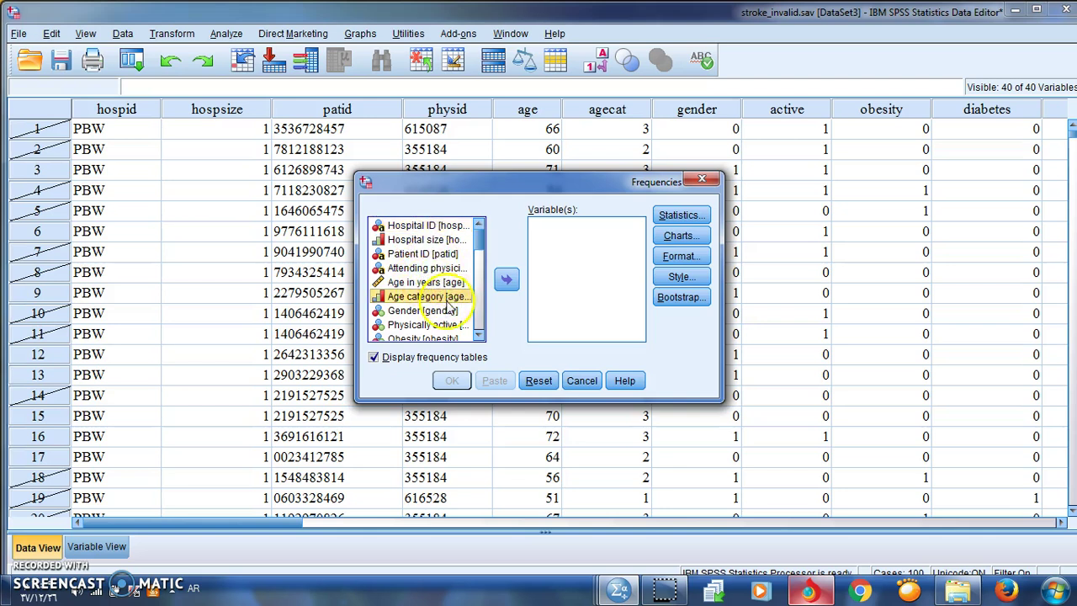
pyautogui.click(445, 311)
pyautogui.click(503, 287)
pyautogui.click(451, 379)
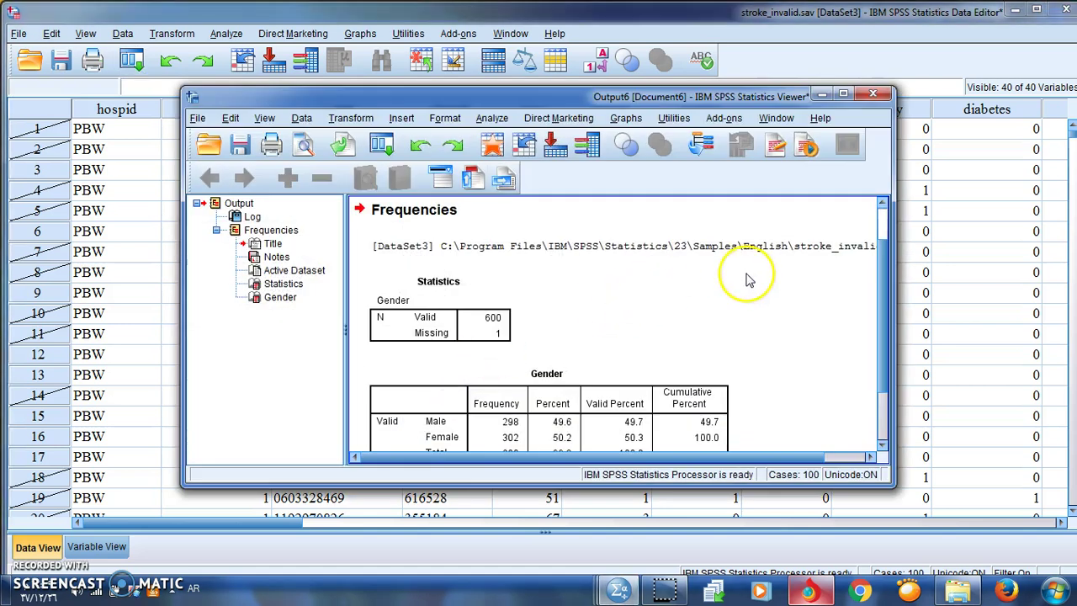
# - Review the Gender frequency table and close the output without saving
pyautogui.moveTo(889, 282); pyautogui.dragTo(885, 327)
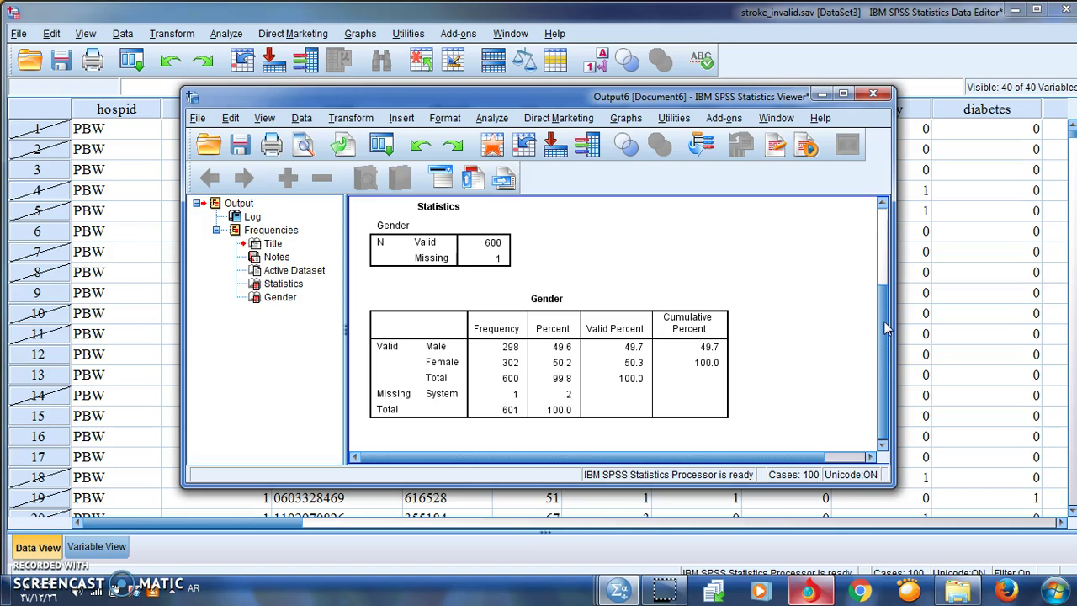
pyautogui.click(867, 92)
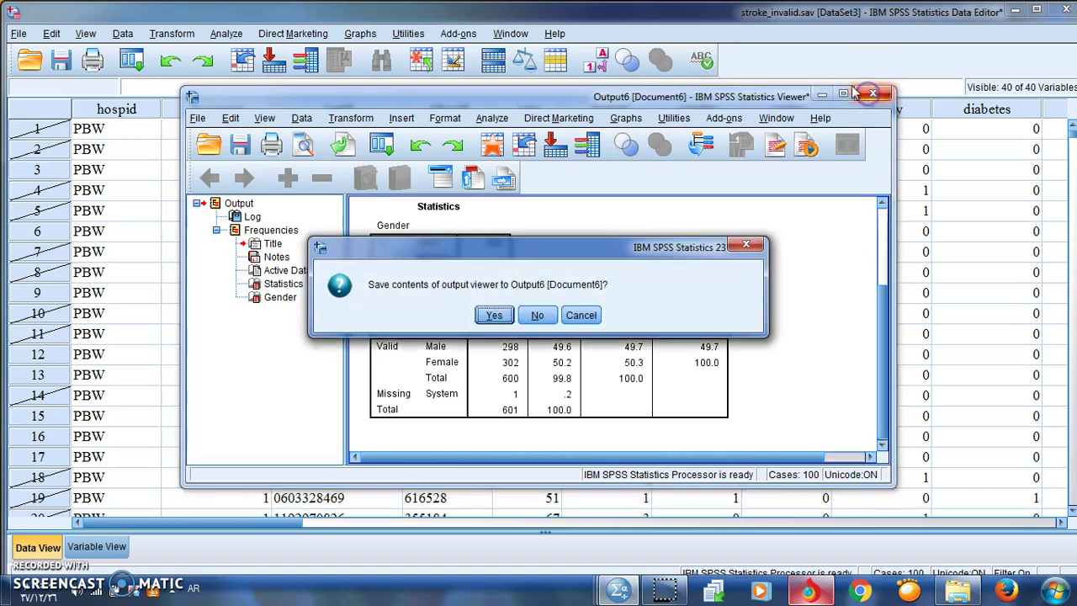
pyautogui.click(535, 315)
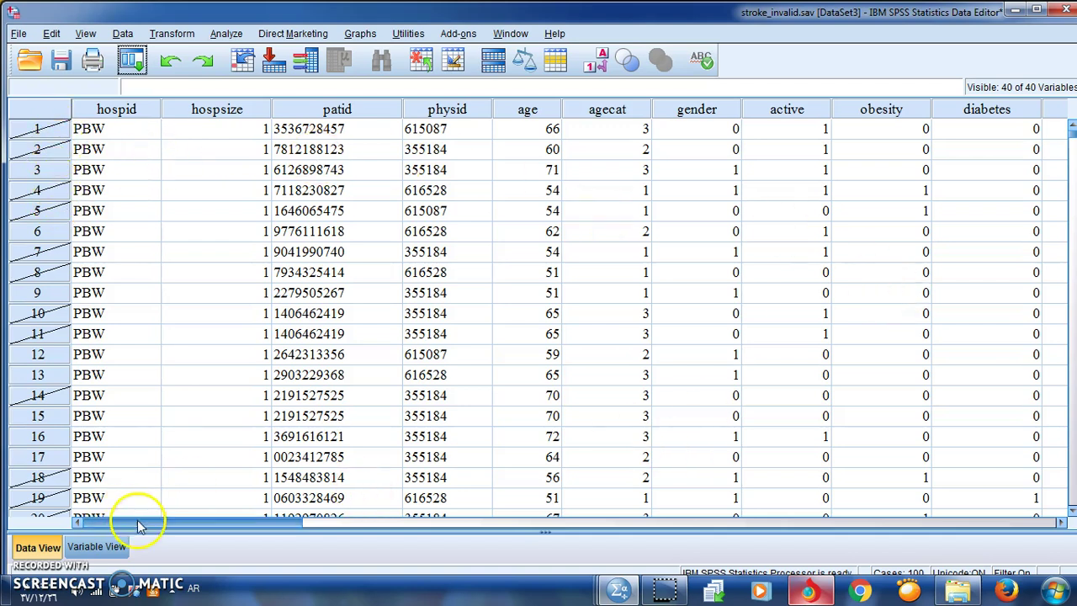
# - Delete the filter_$ variable from the stroke_invalid.sav variable definitions
pyautogui.click(84, 548)
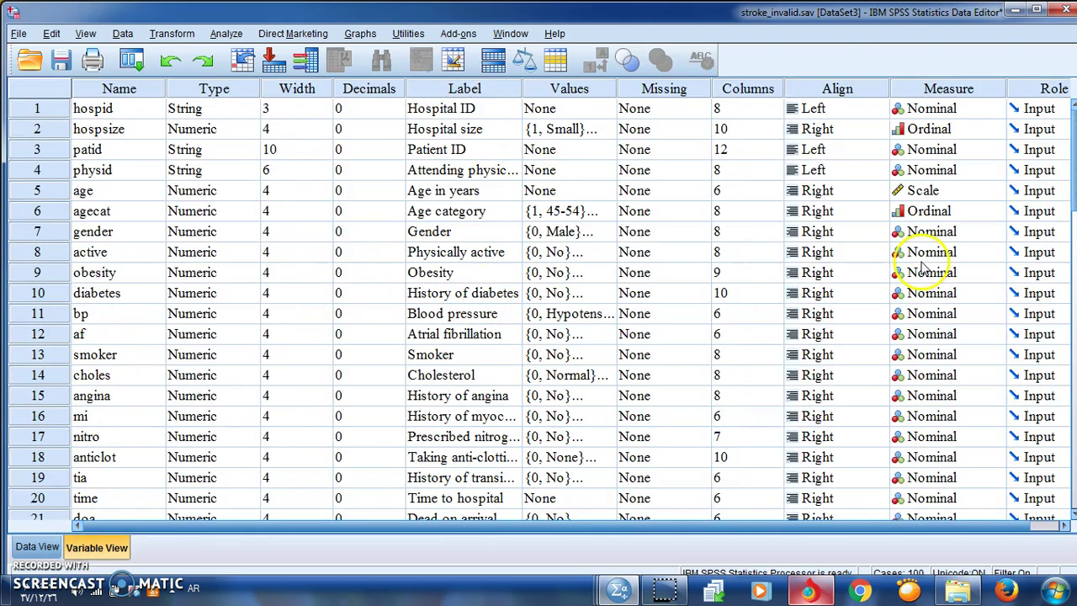
pyautogui.moveTo(1058, 190); pyautogui.dragTo(1070, 268)
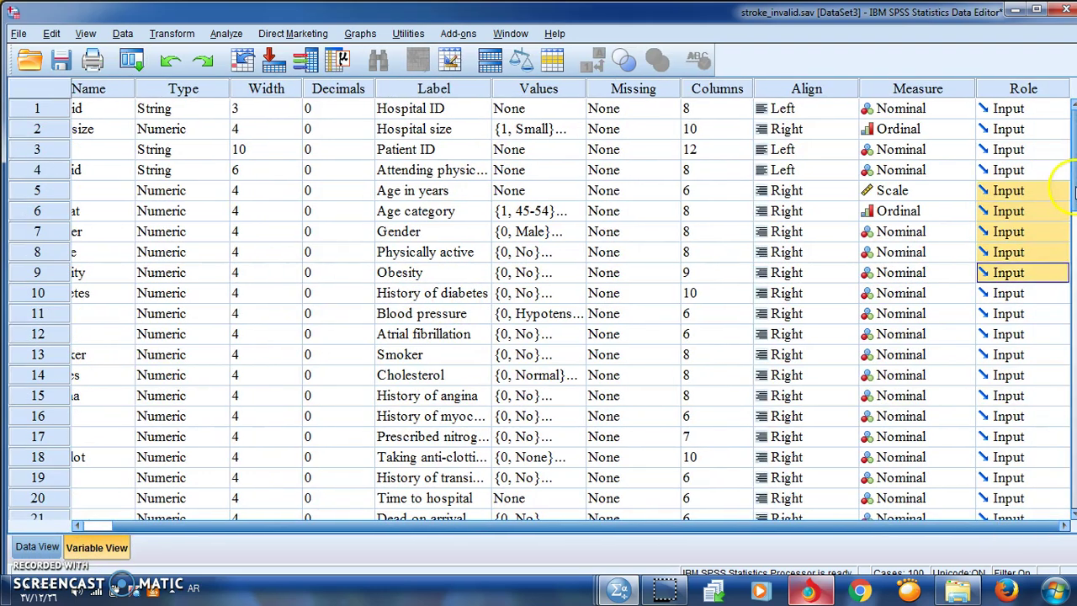
pyautogui.scroll(-9, 1071, 190)
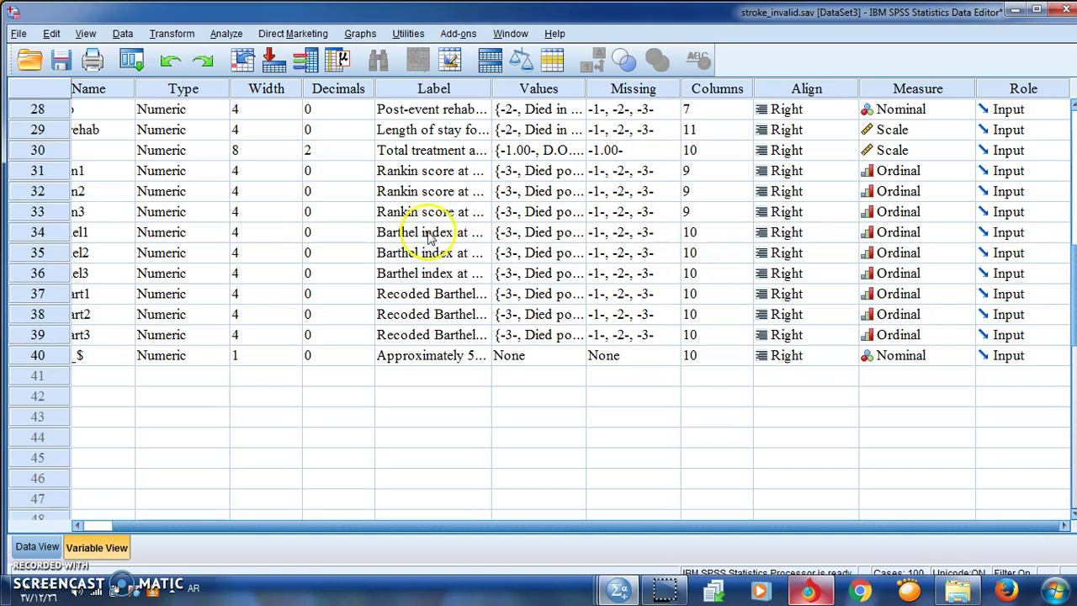
pyautogui.moveTo(176, 526); pyautogui.dragTo(141, 525)
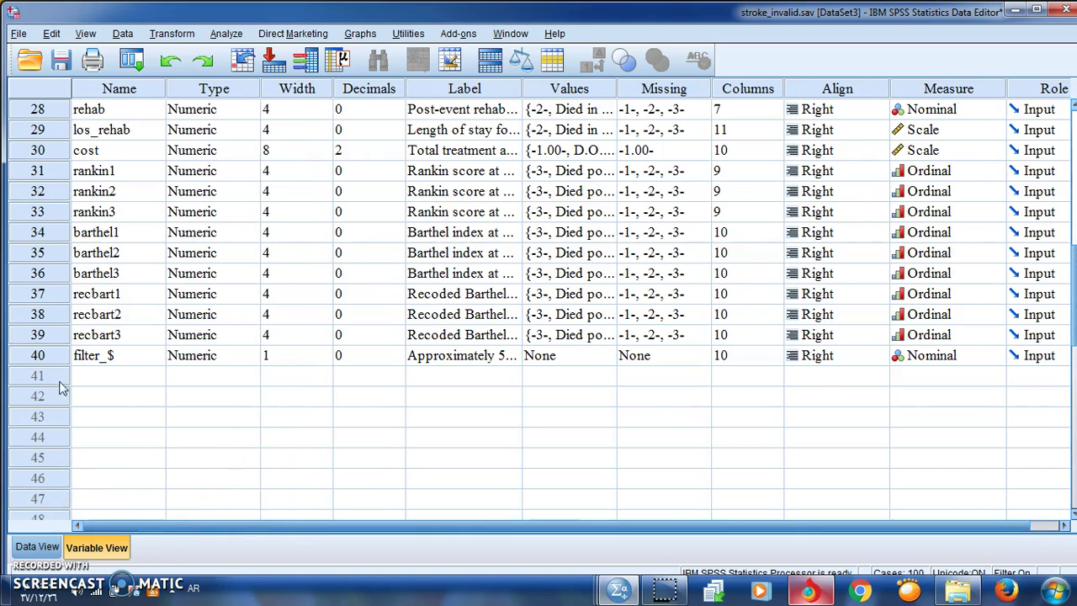
pyautogui.click(38, 354)
pyautogui.rightClick(38, 355)
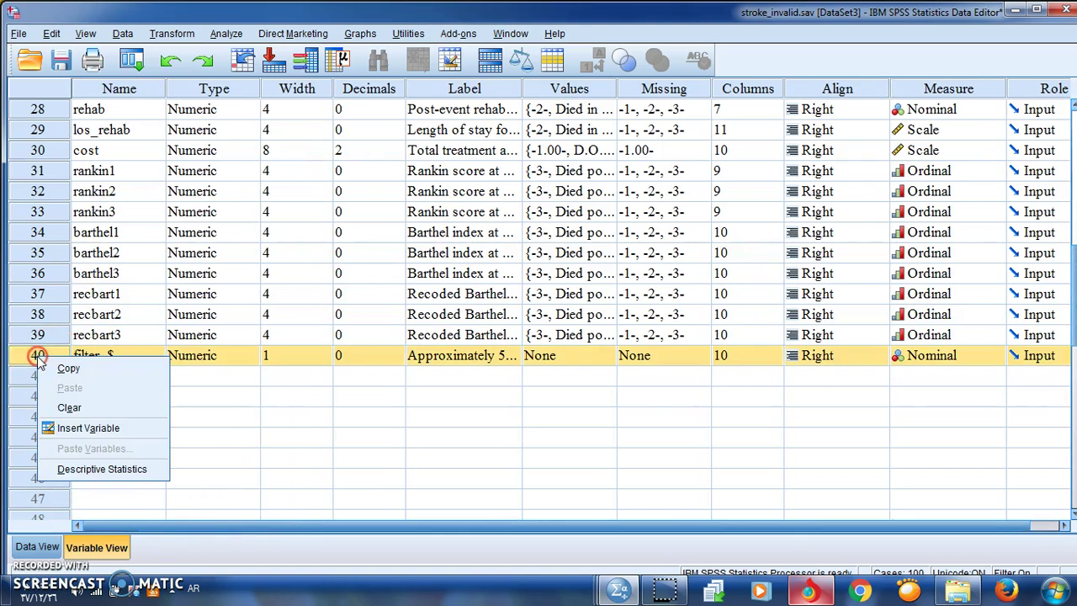
pyautogui.click(68, 408)
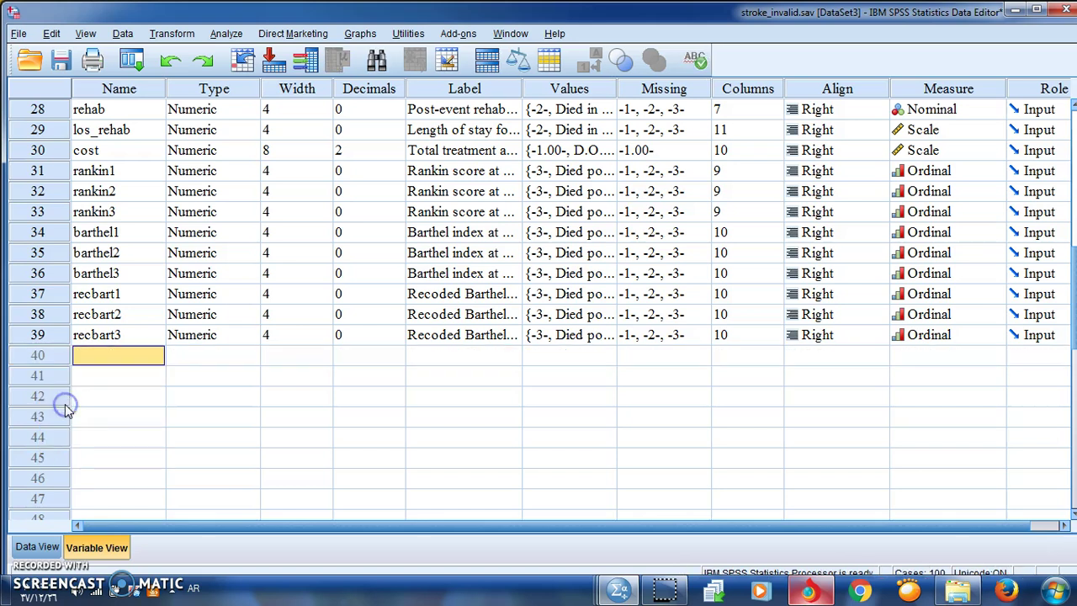
# - Reapply Select Cases with a random sample of approximately 50% of cases, filtering out unselected cases, and return to the case data
pyautogui.click(123, 34)
pyautogui.click(189, 553)
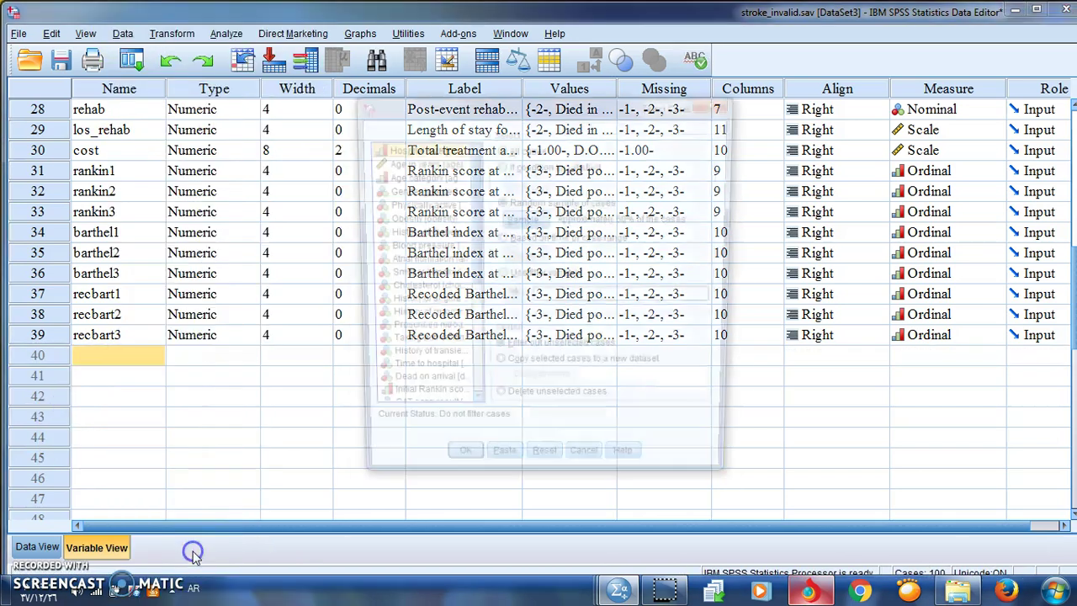
pyautogui.click(521, 220)
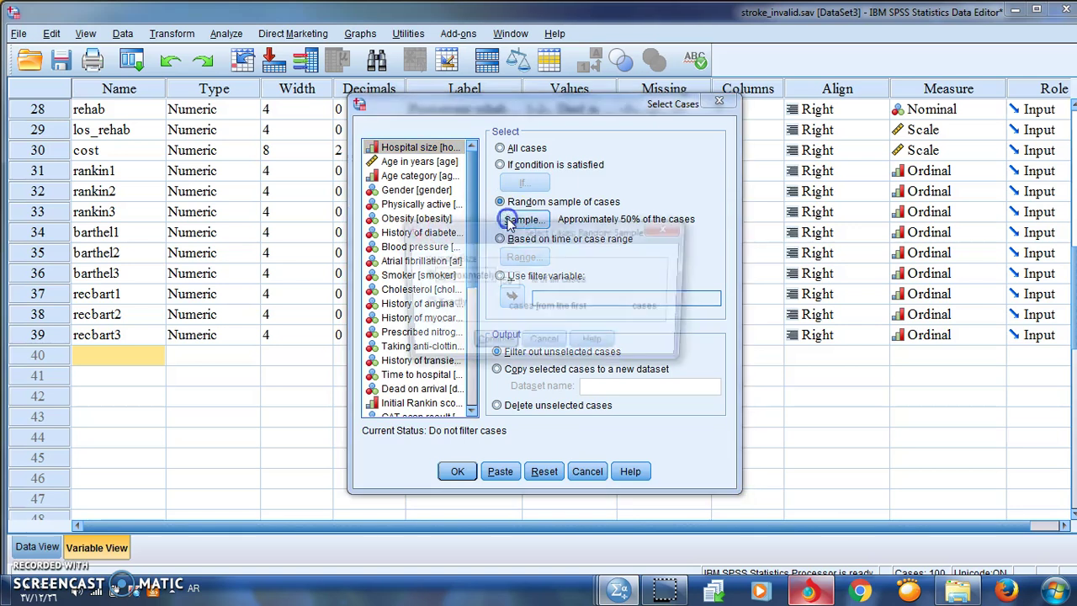
pyautogui.click(491, 345)
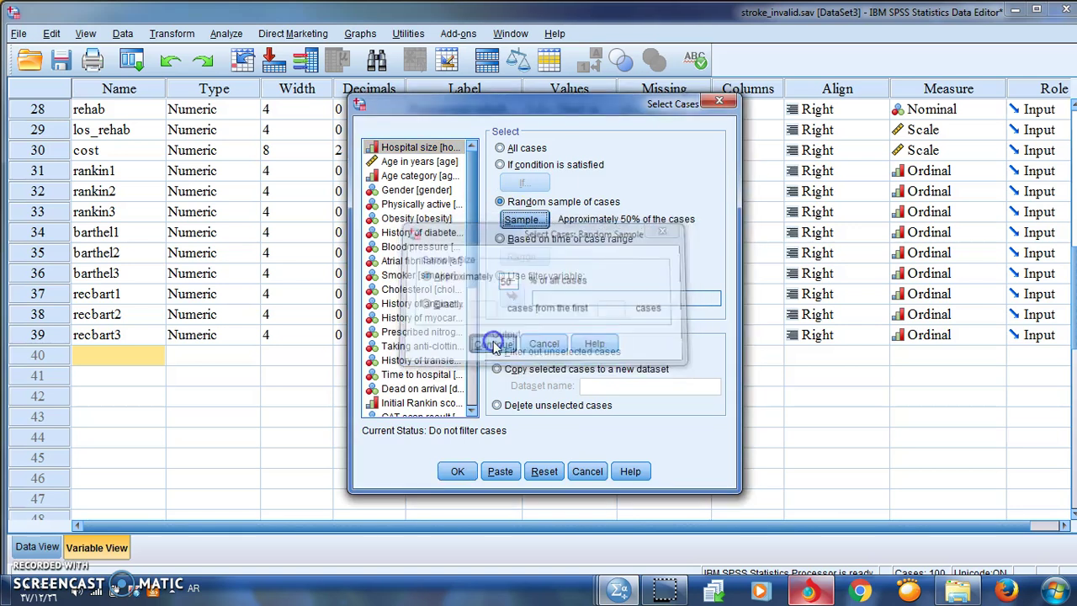
pyautogui.click(457, 472)
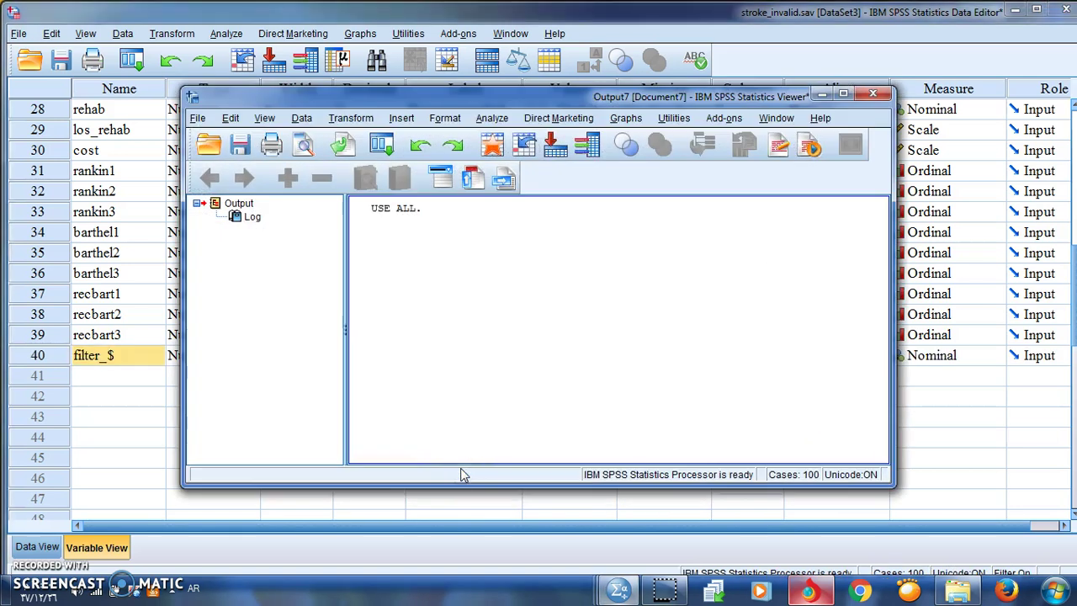
pyautogui.click(839, 90)
pyautogui.click(37, 547)
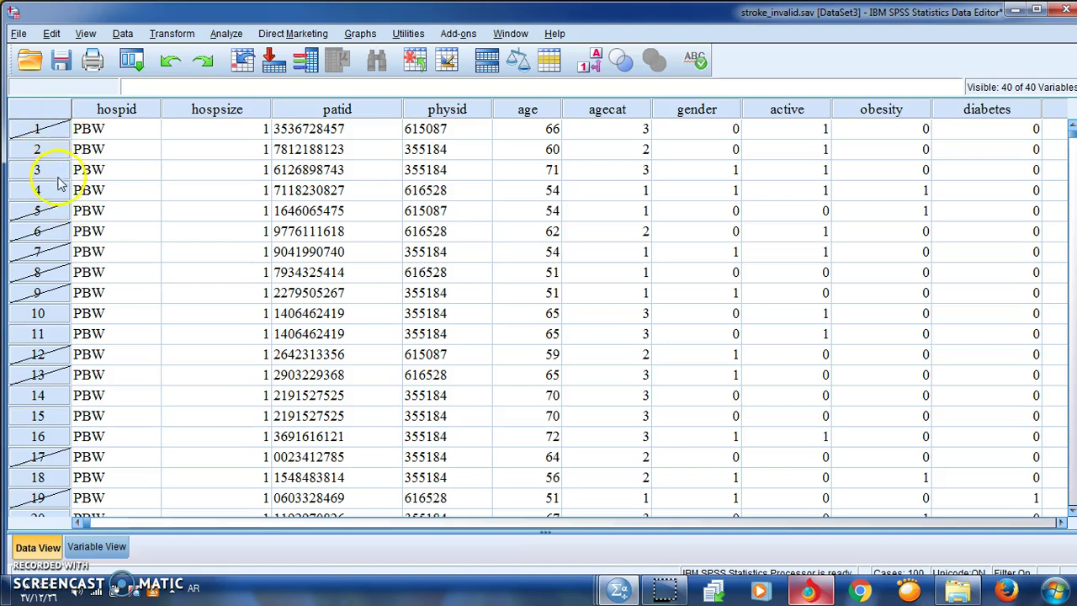
pyautogui.click(225, 33)
pyautogui.moveTo(254, 78)
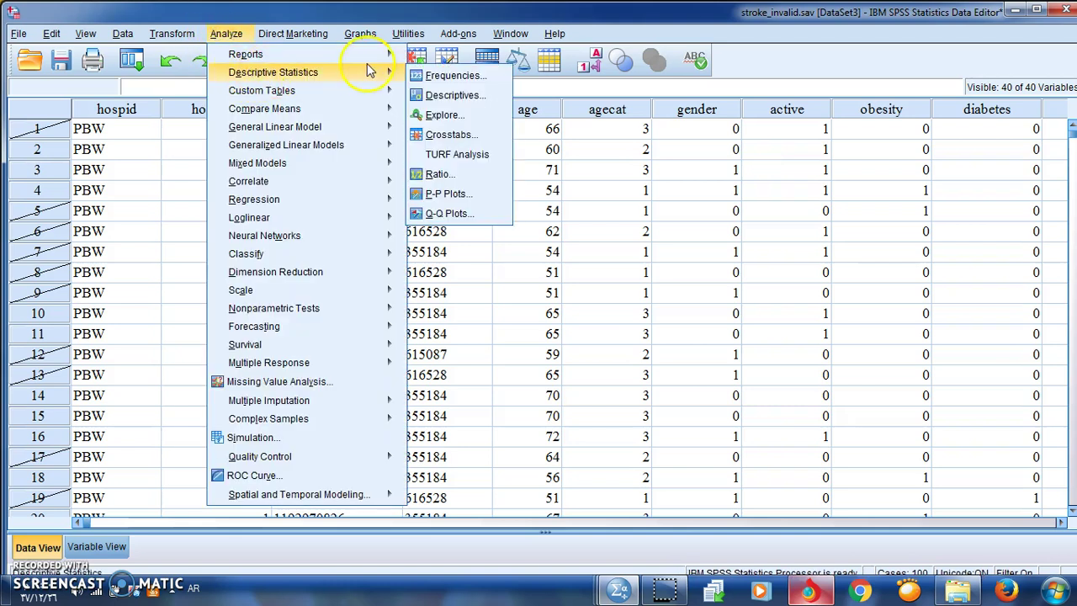
pyautogui.click(450, 95)
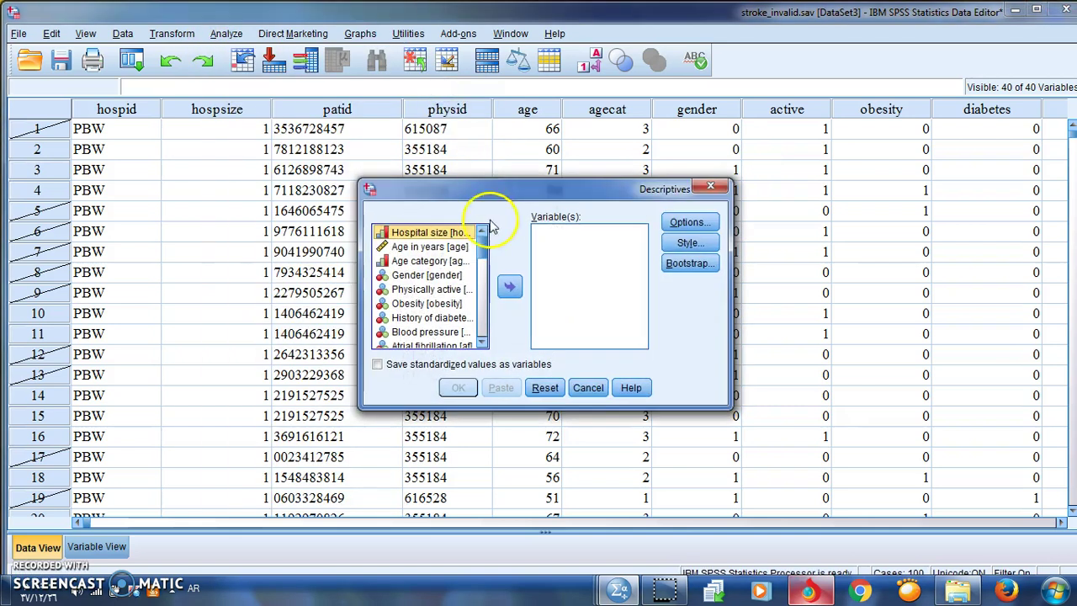
pyautogui.click(710, 186)
# - Run Frequencies on the Gender variable for the newly drawn random sample, with frequency tables displayed
pyautogui.click(235, 32)
pyautogui.moveTo(307, 80)
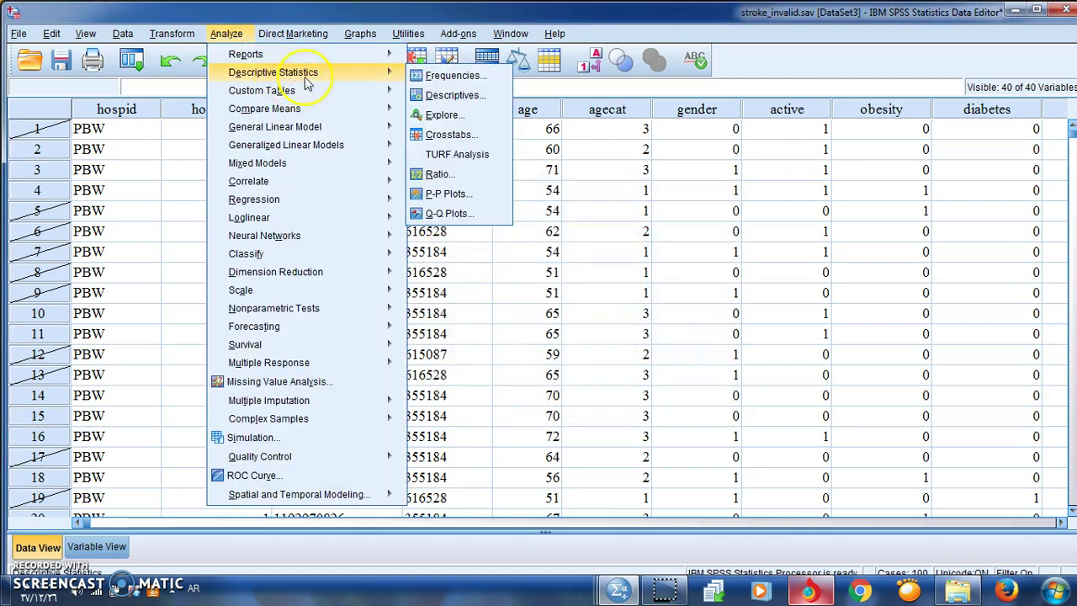
pyautogui.click(437, 76)
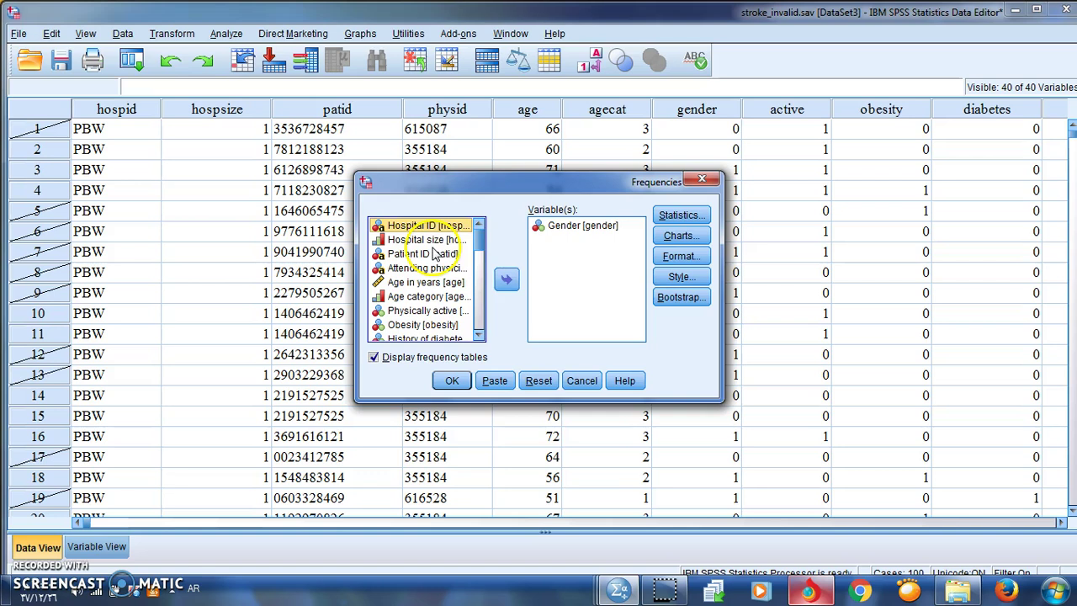
pyautogui.click(449, 379)
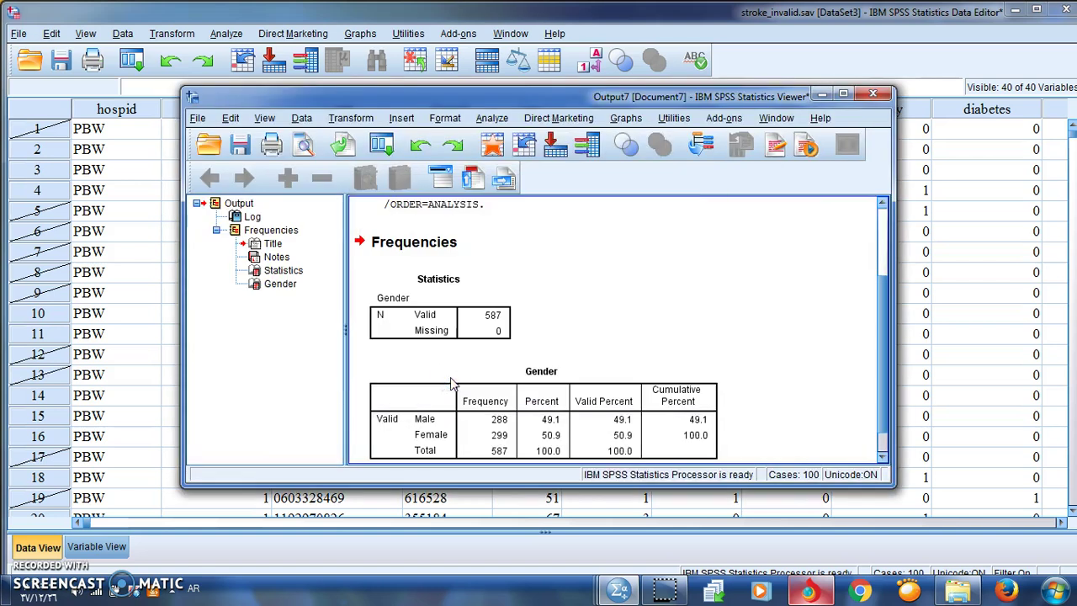